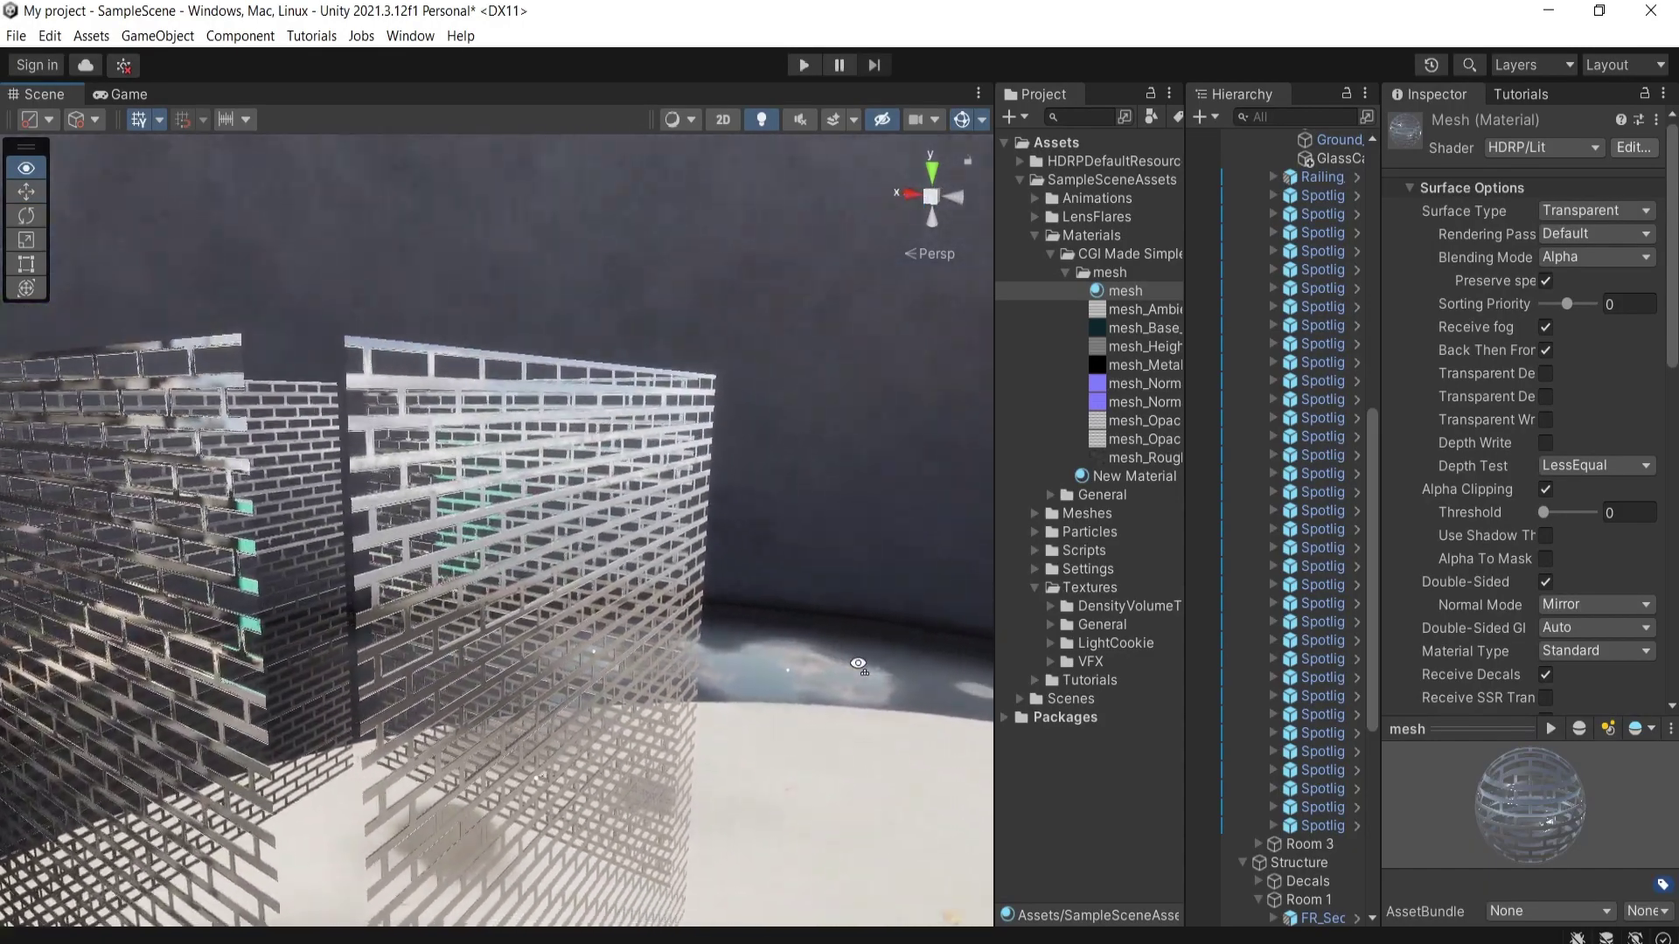
# Fly the Scene view camera around the perforated brick-mesh walls to inspect them
pyautogui.press('w')
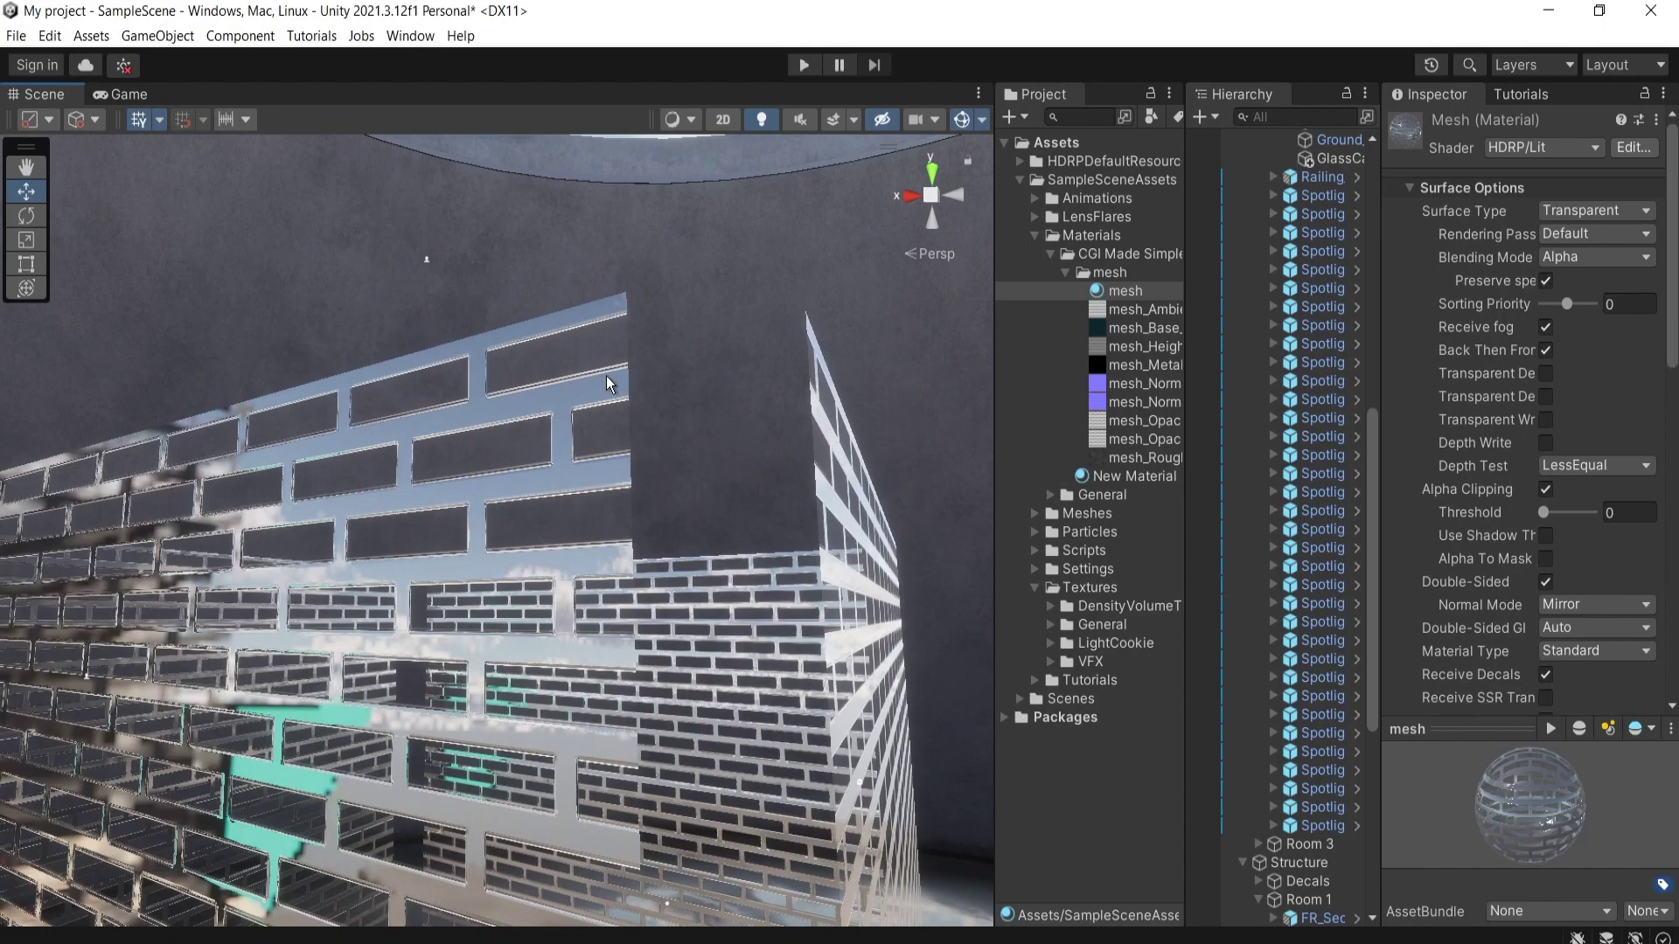
pyautogui.moveTo(610, 386); pyautogui.dragTo(634, 358, button='right')
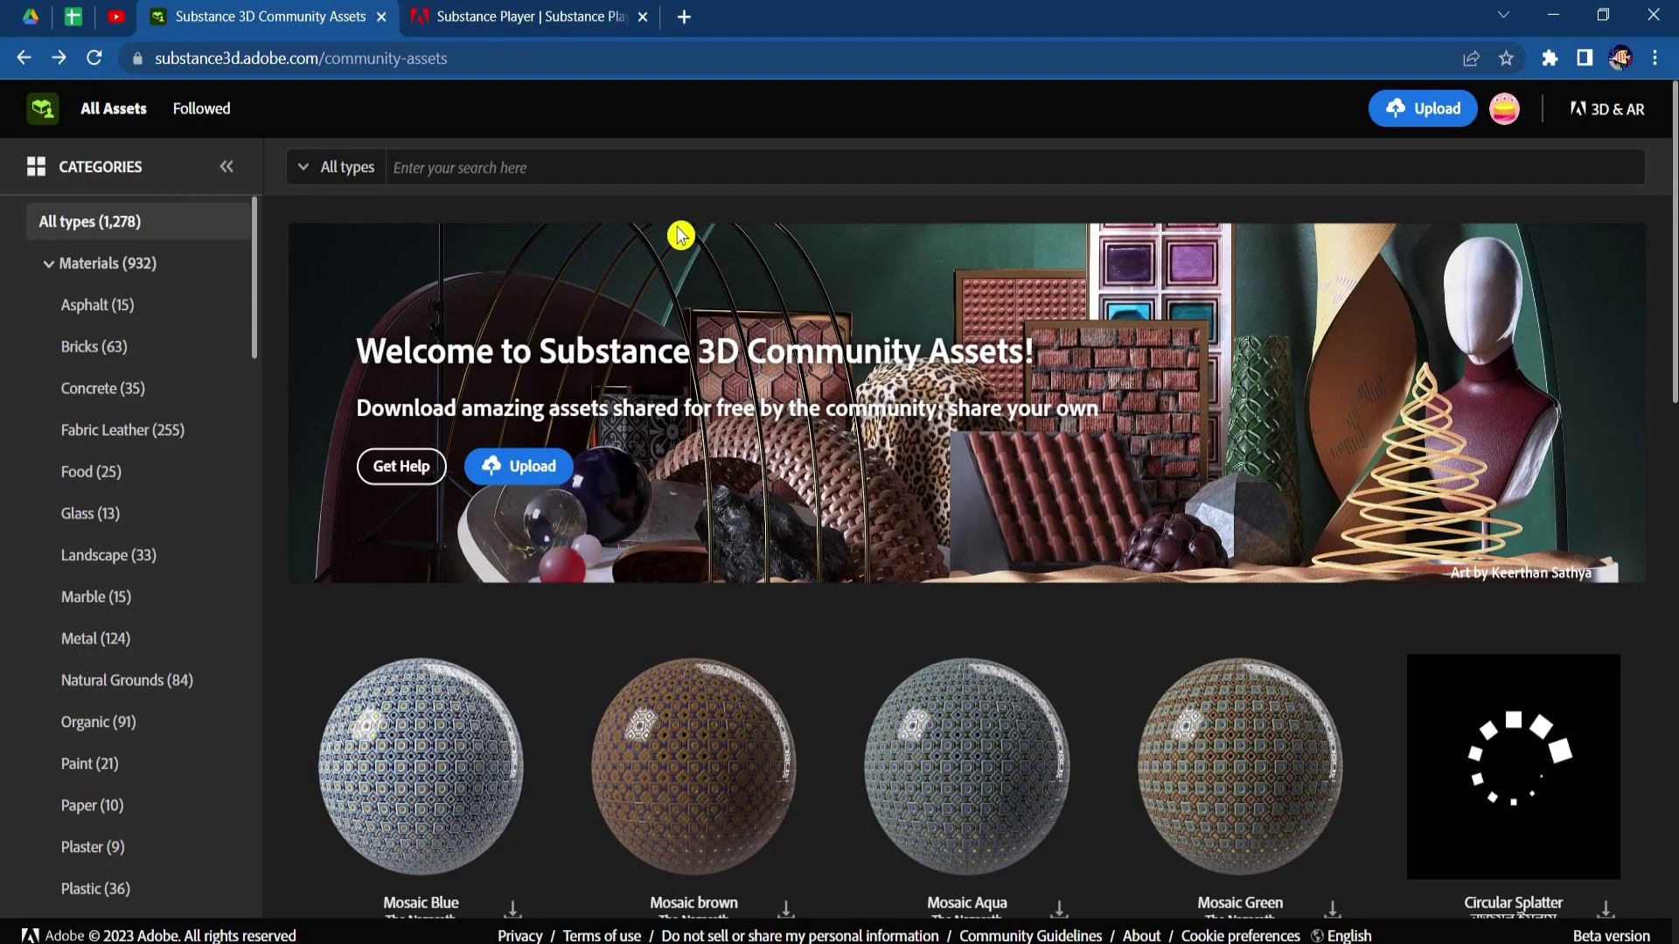
# Search the community assets for 'mesh' and open the Brick Patterned Grill Mesh page
pyautogui.click(590, 162)
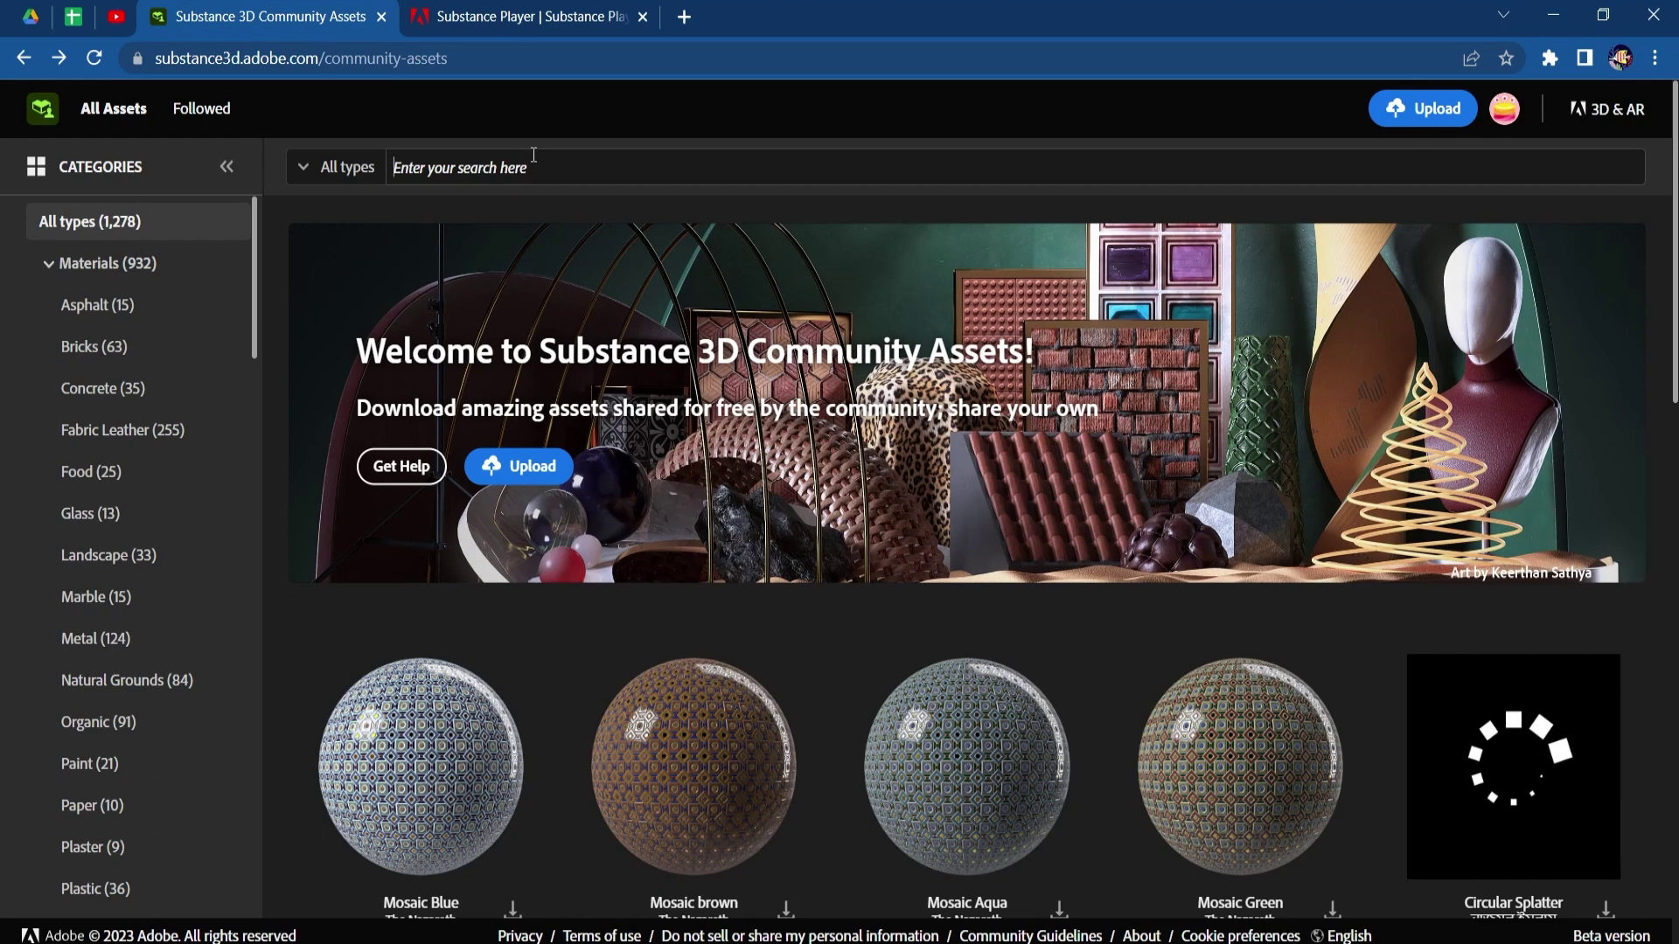
pyautogui.write('mesh')
pyautogui.press('Return')
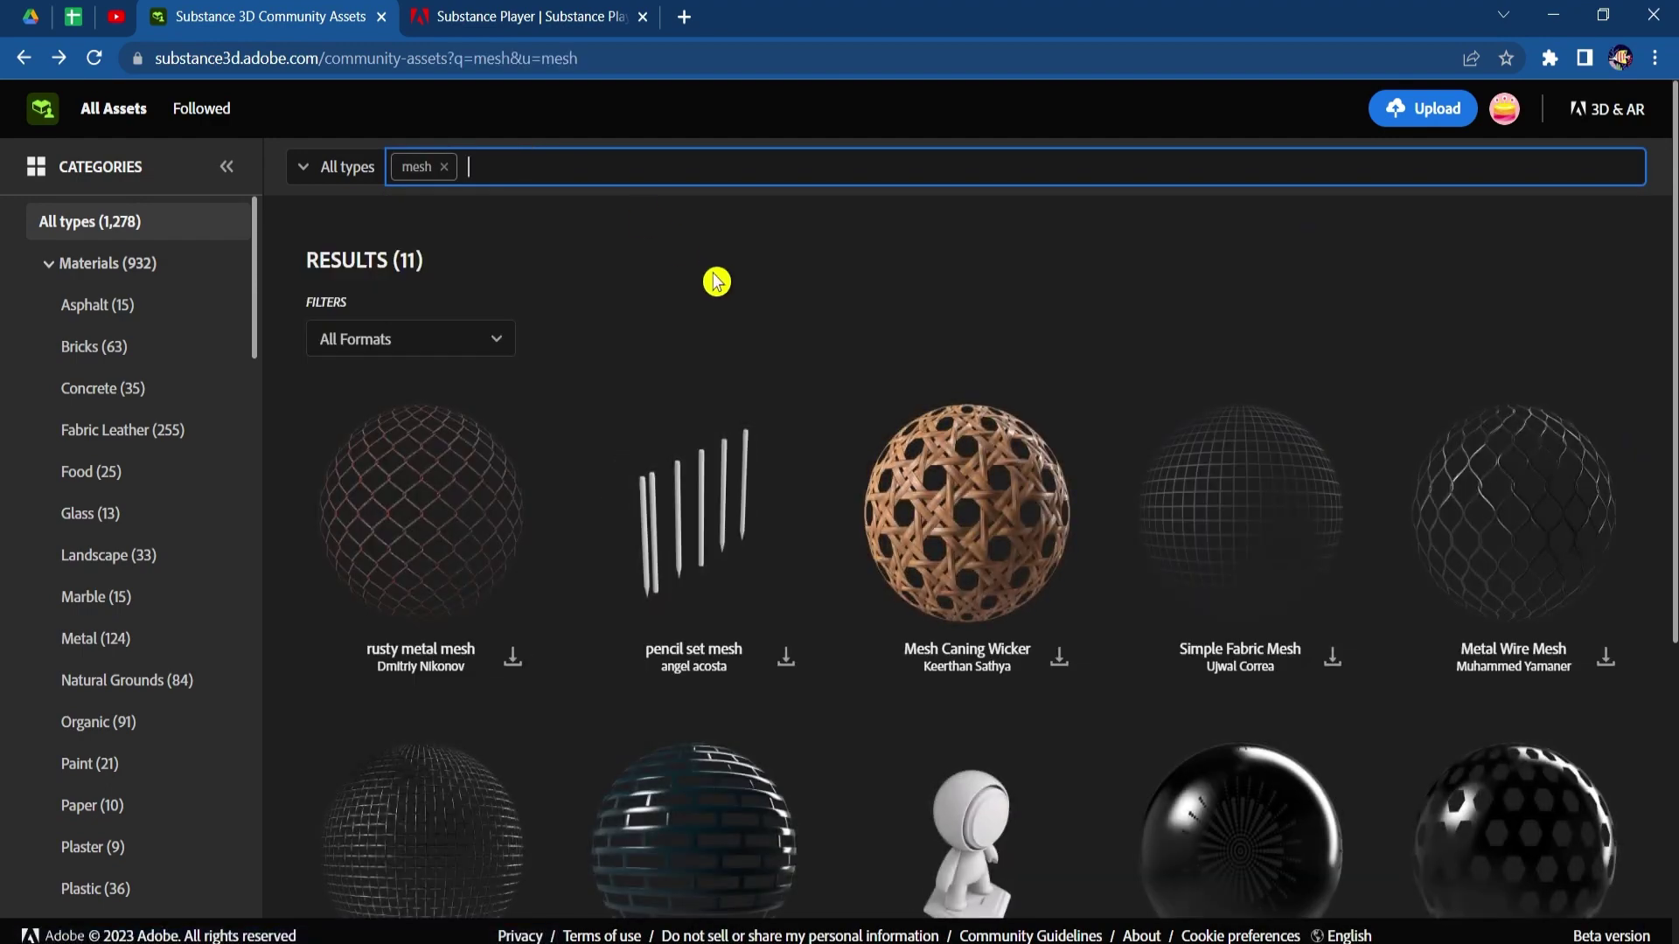
pyautogui.scroll(-1, 730, 343)
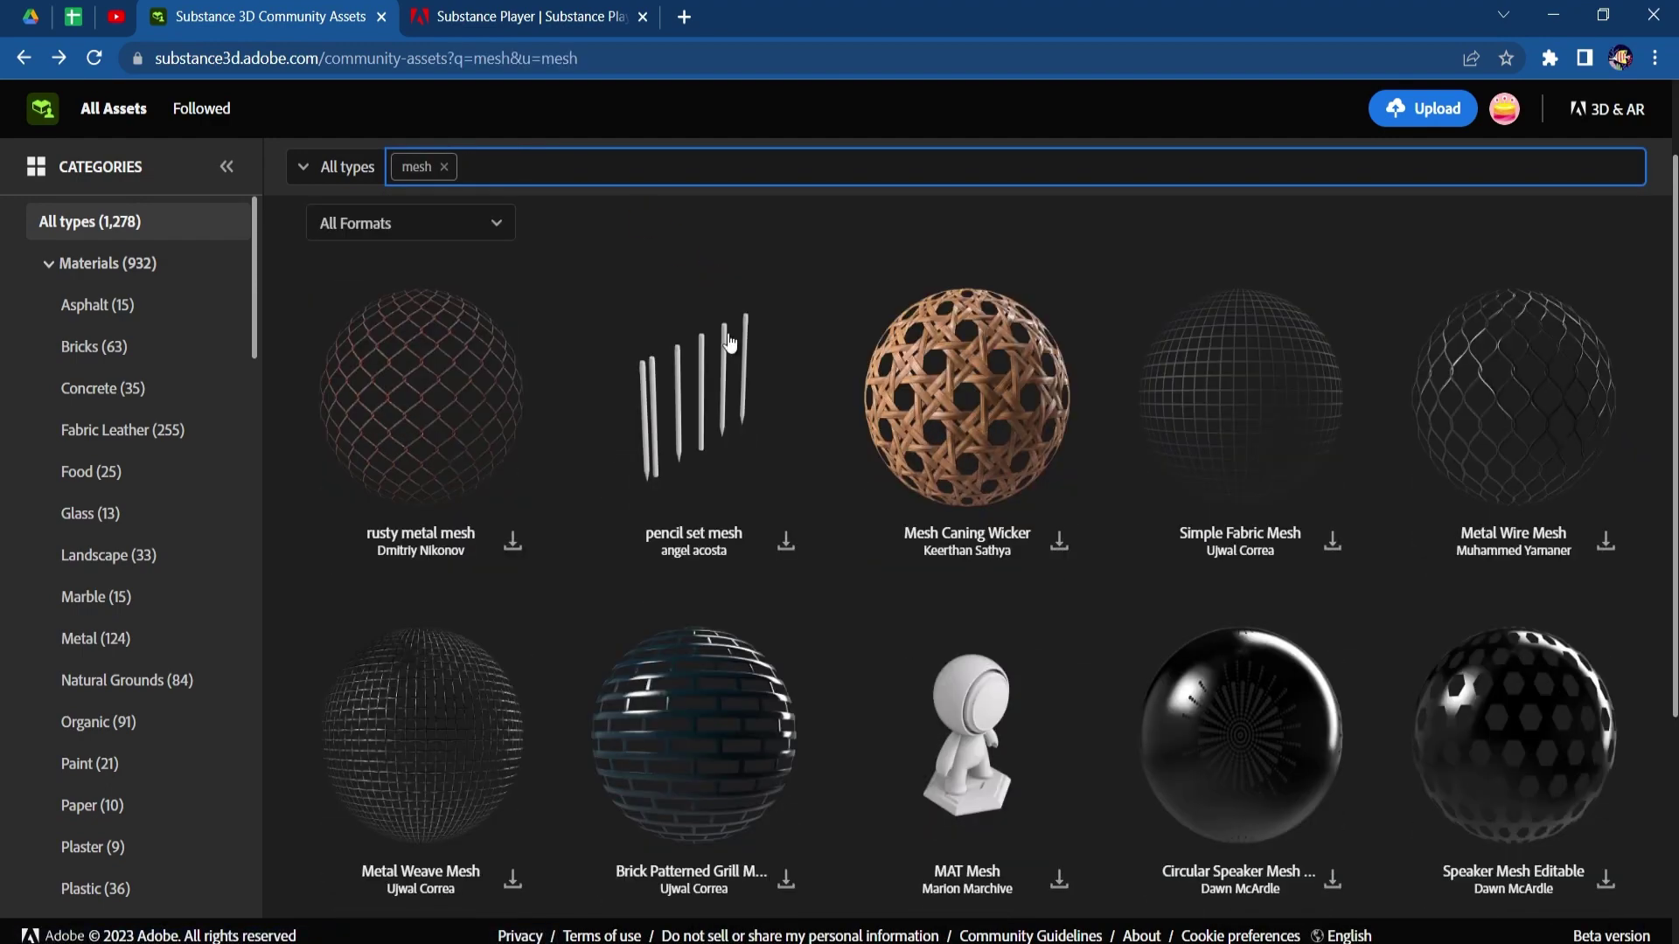
pyautogui.click(746, 724)
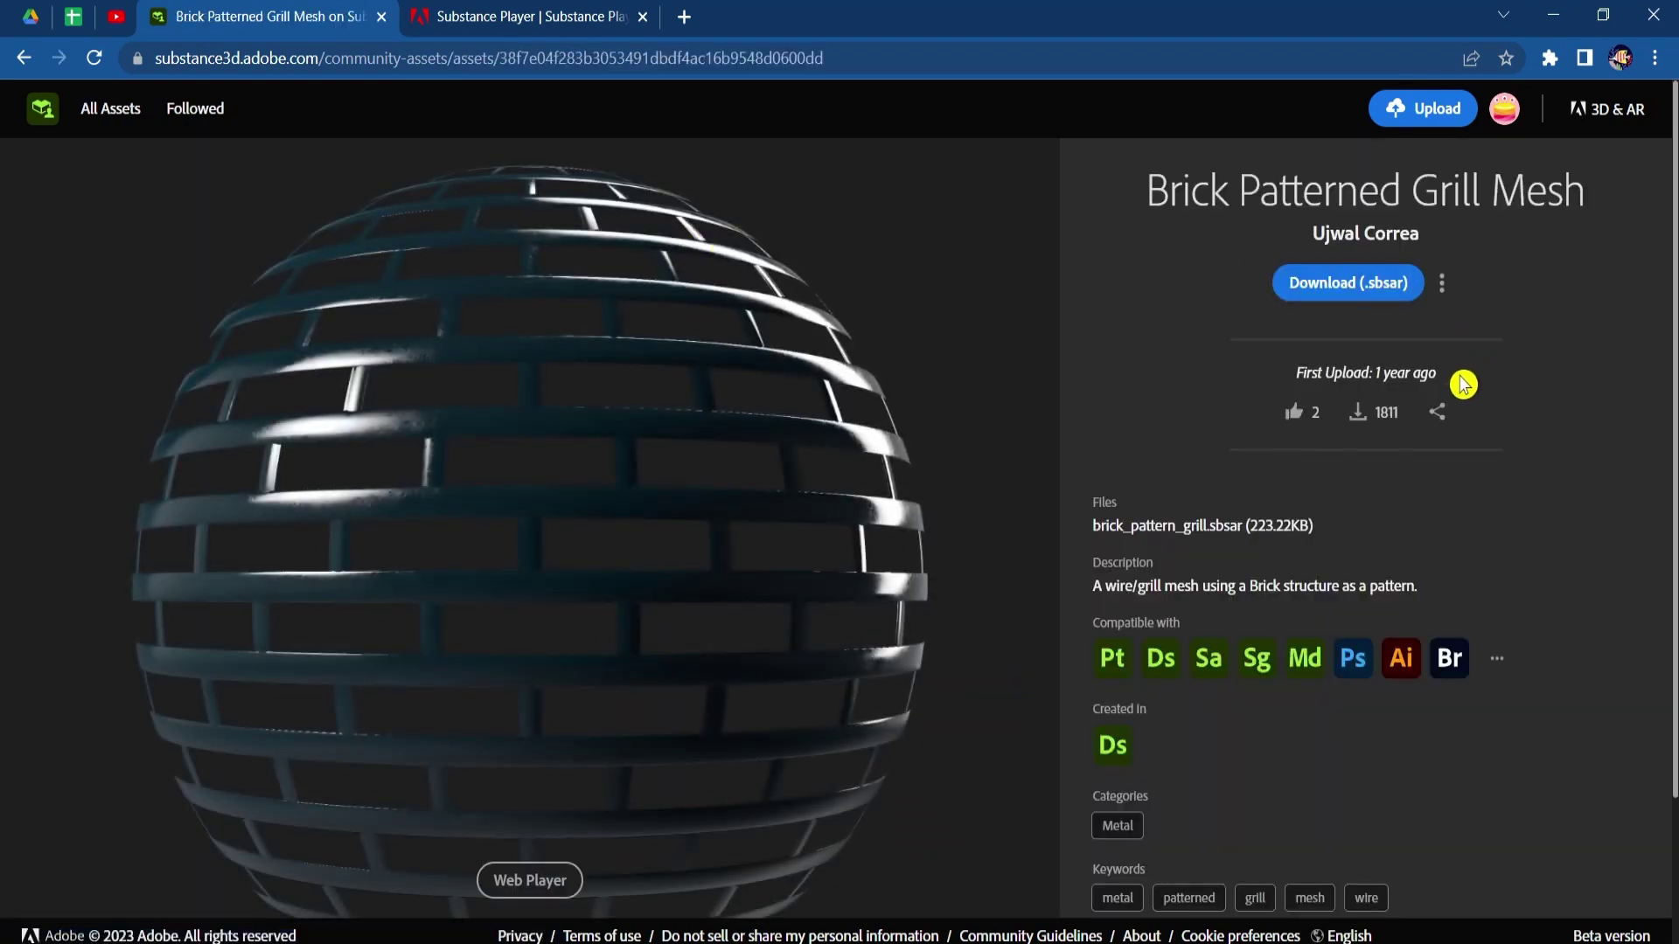
# Download brick_pattern_grill.sbsar and open it in Substance Player
pyautogui.click(1385, 286)
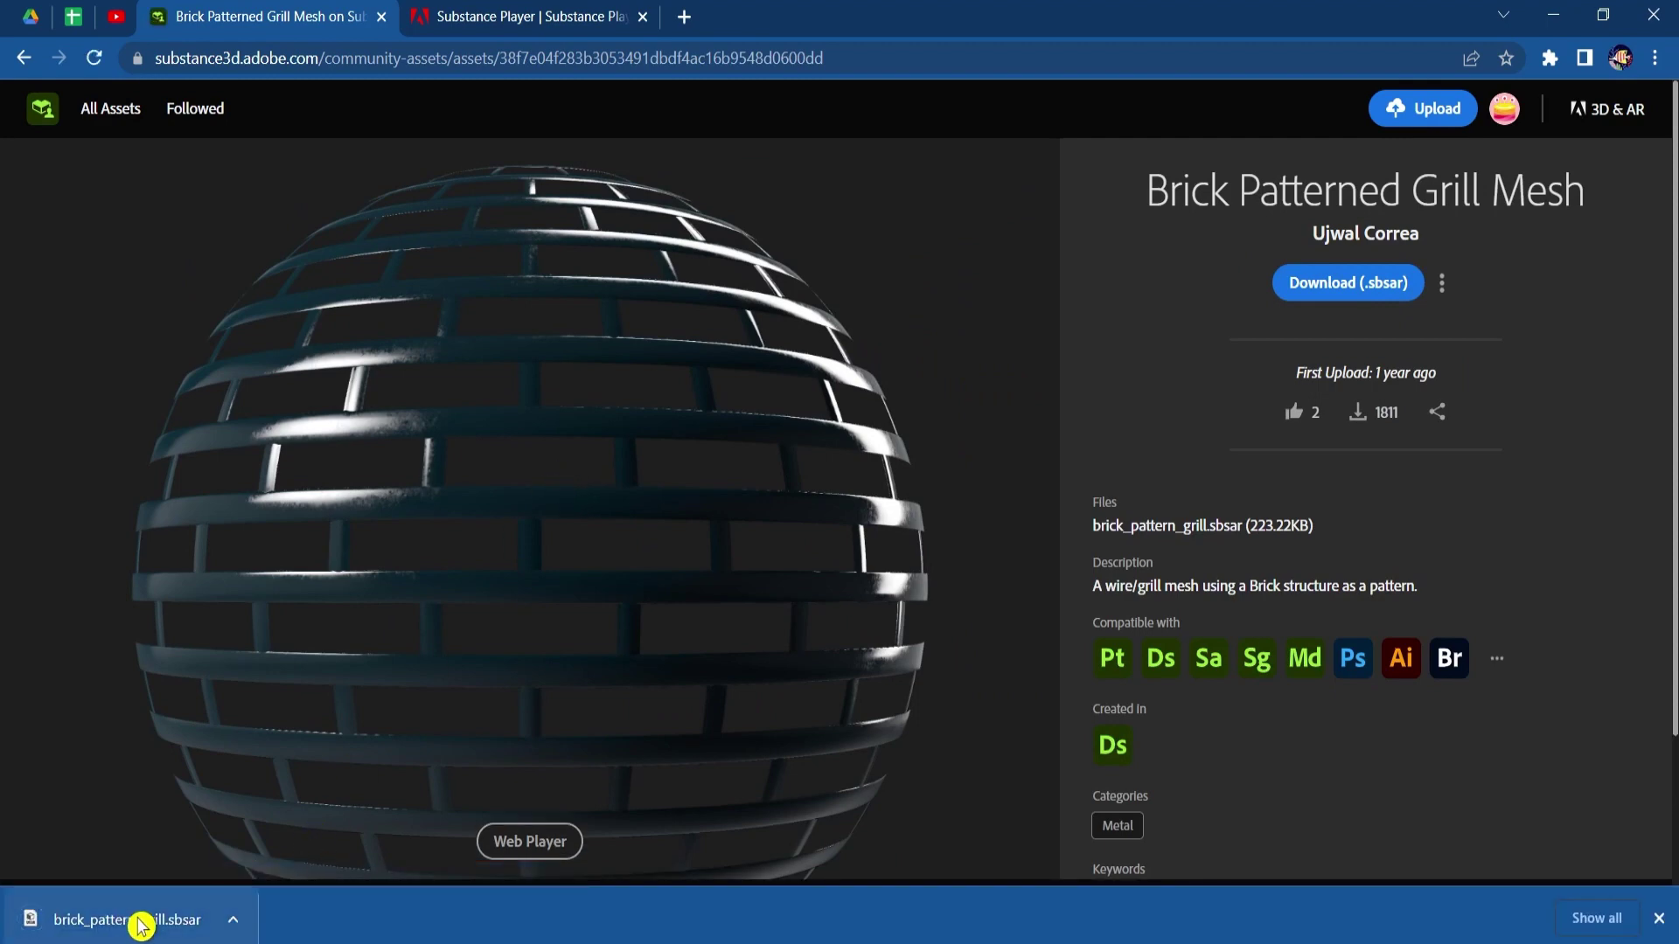
pyautogui.rightClick(140, 920)
pyautogui.click(52, 918)
pyautogui.click(56, 918)
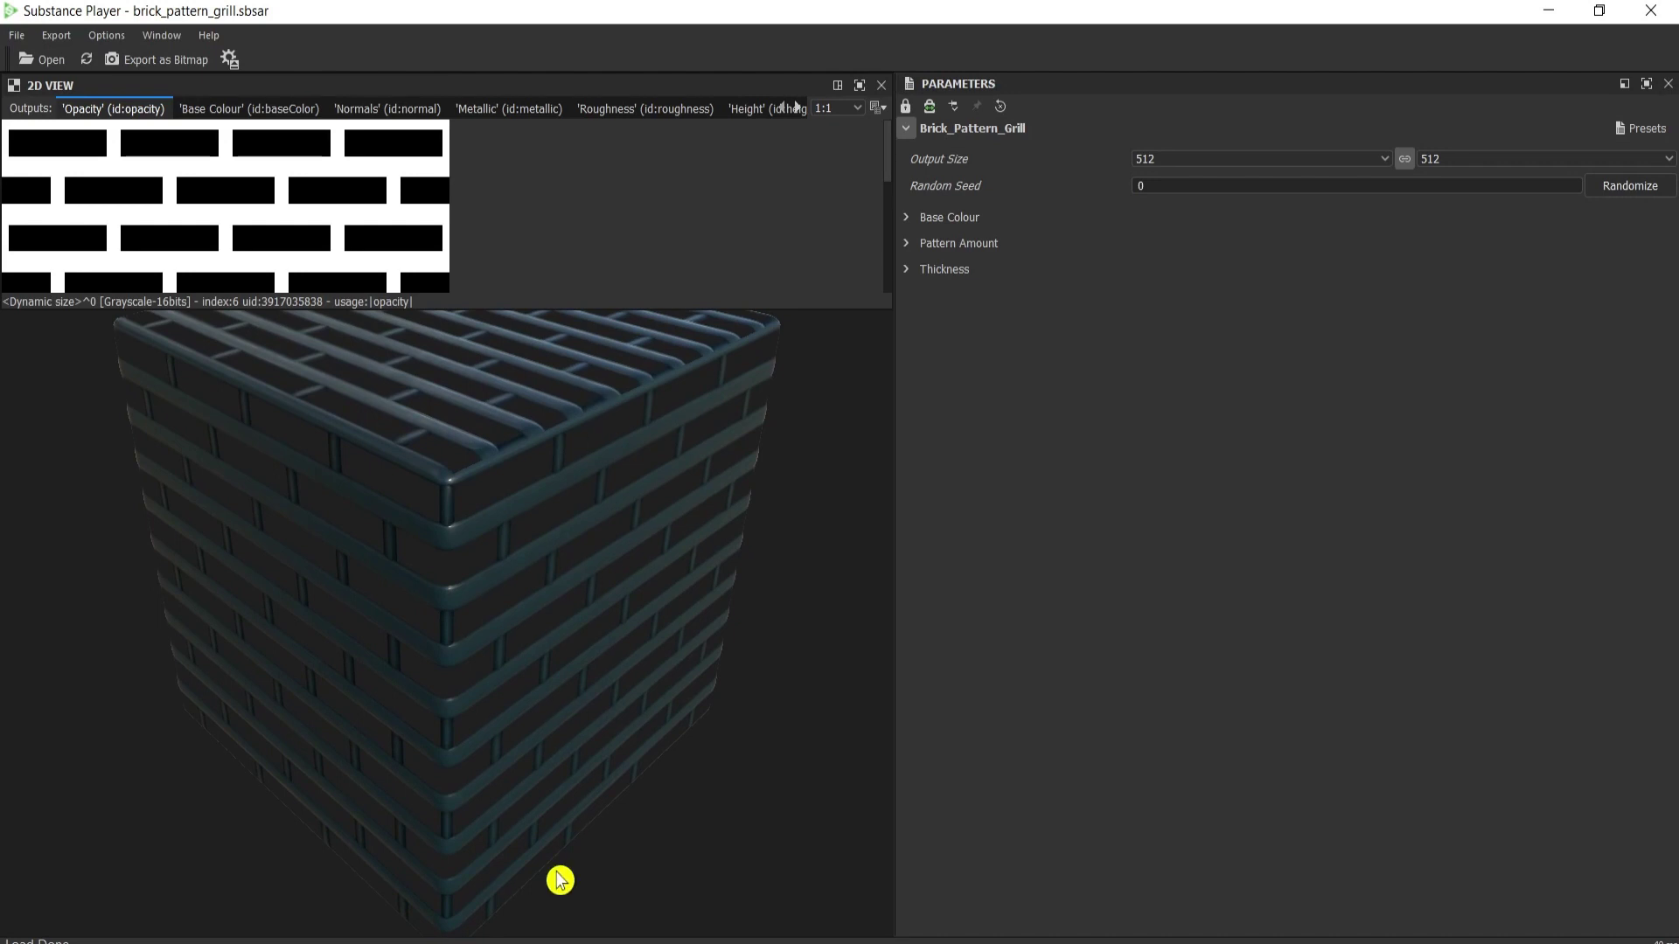
pyautogui.moveTo(462, 940)
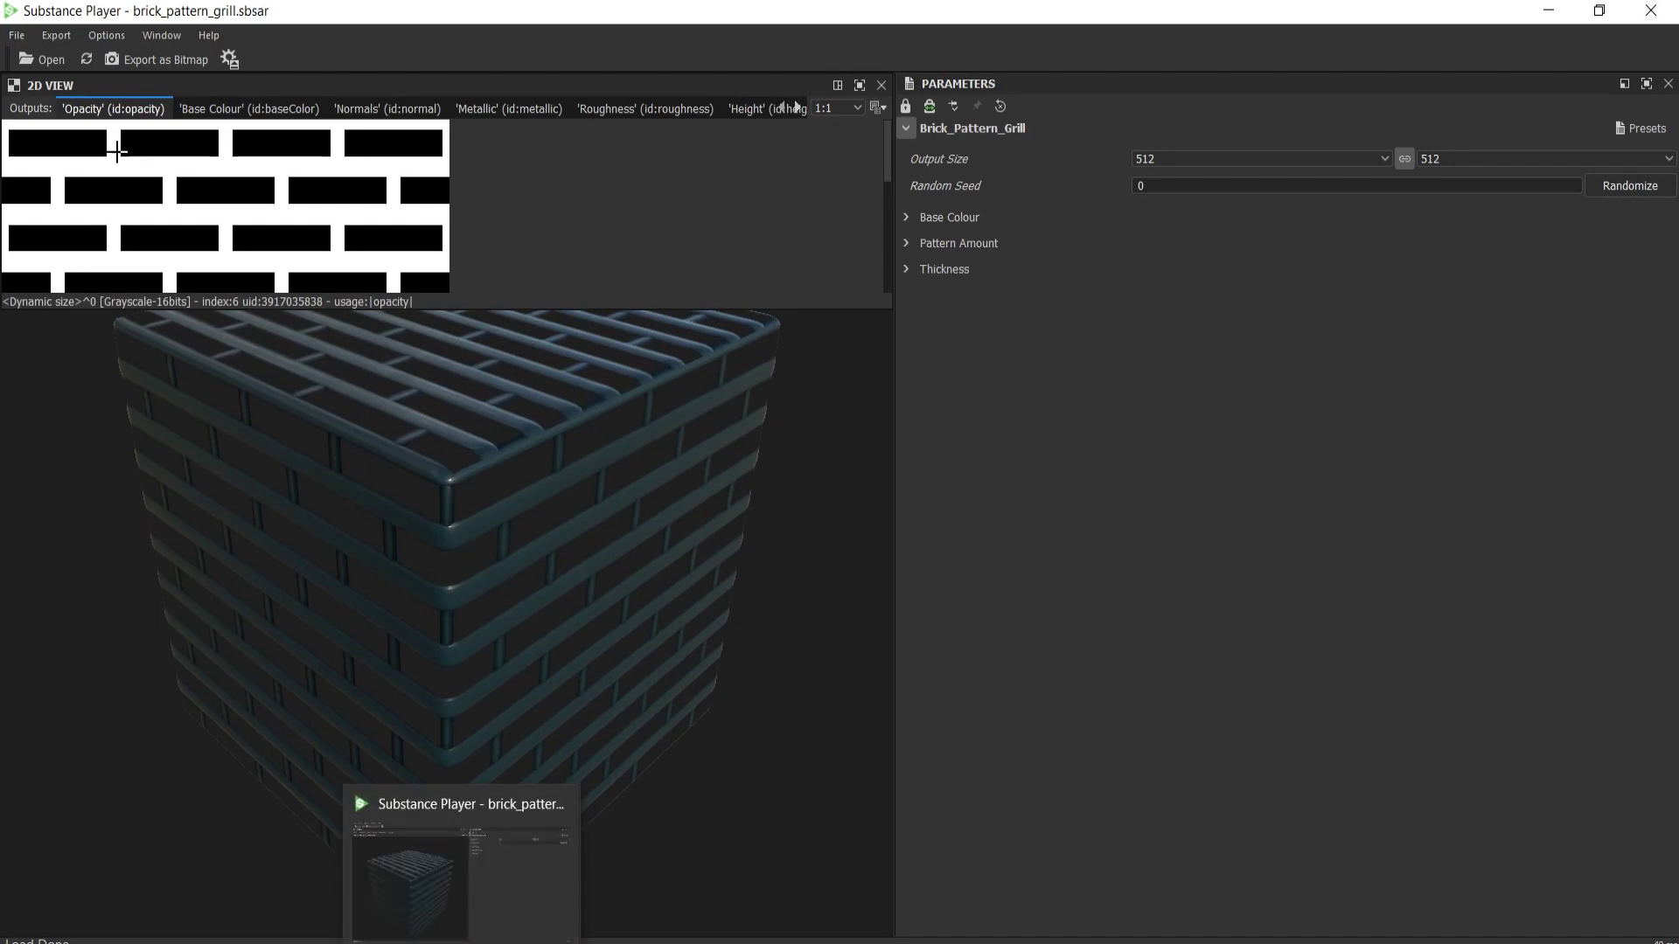
pyautogui.click(409, 935)
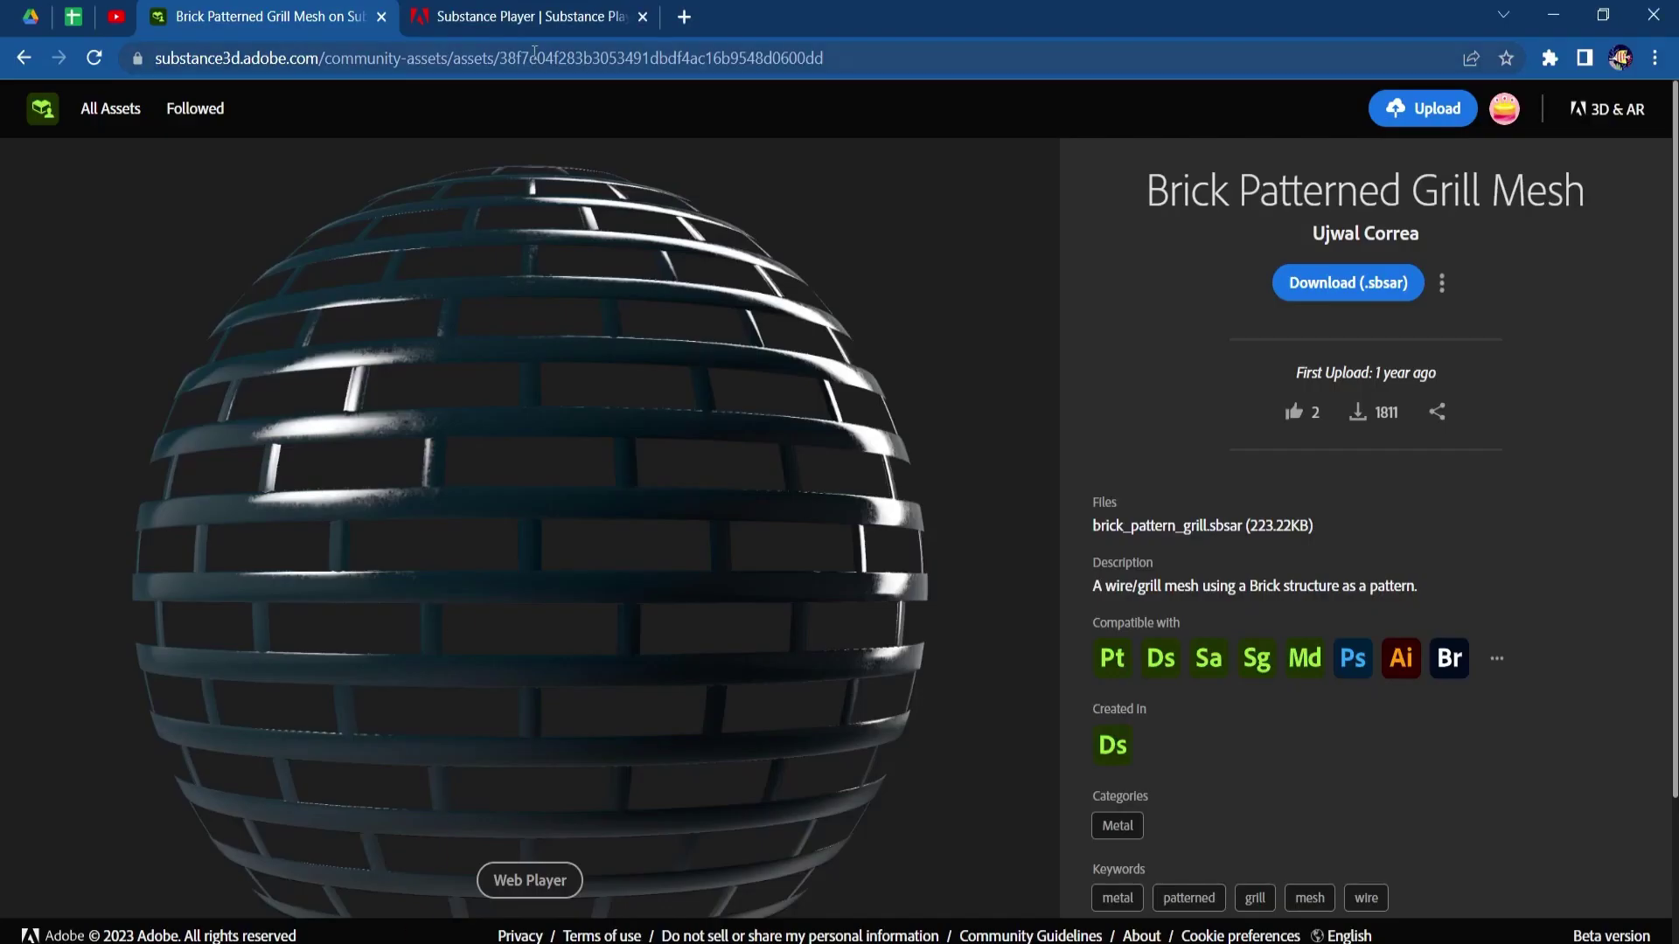
pyautogui.click(524, 24)
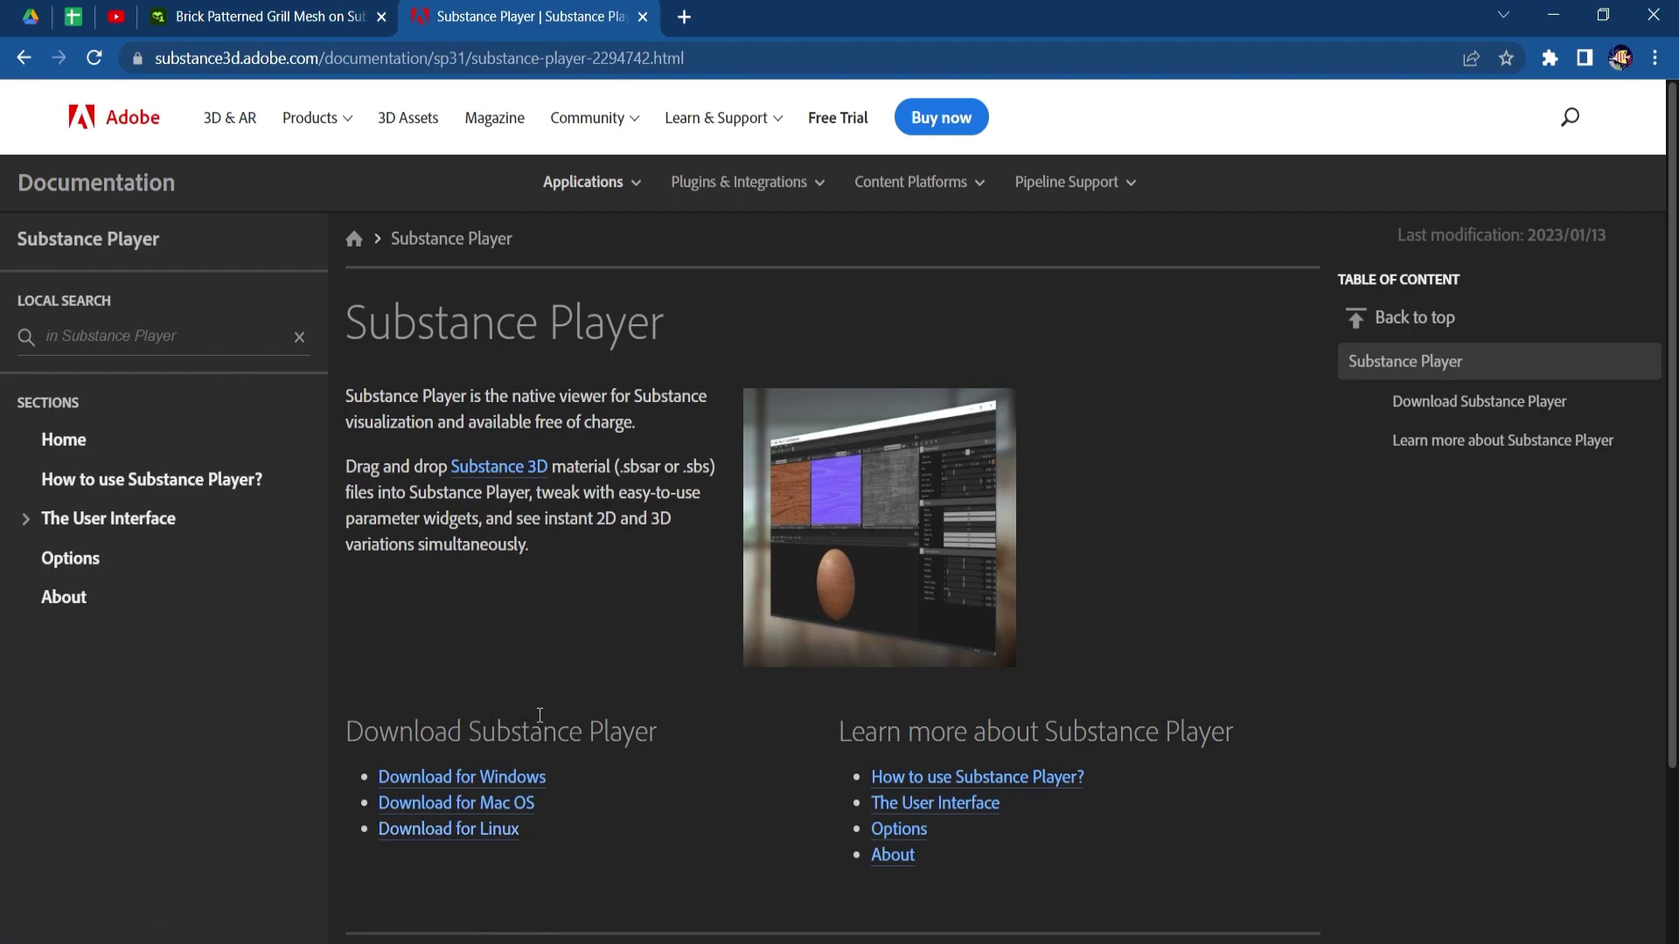
pyautogui.click(463, 874)
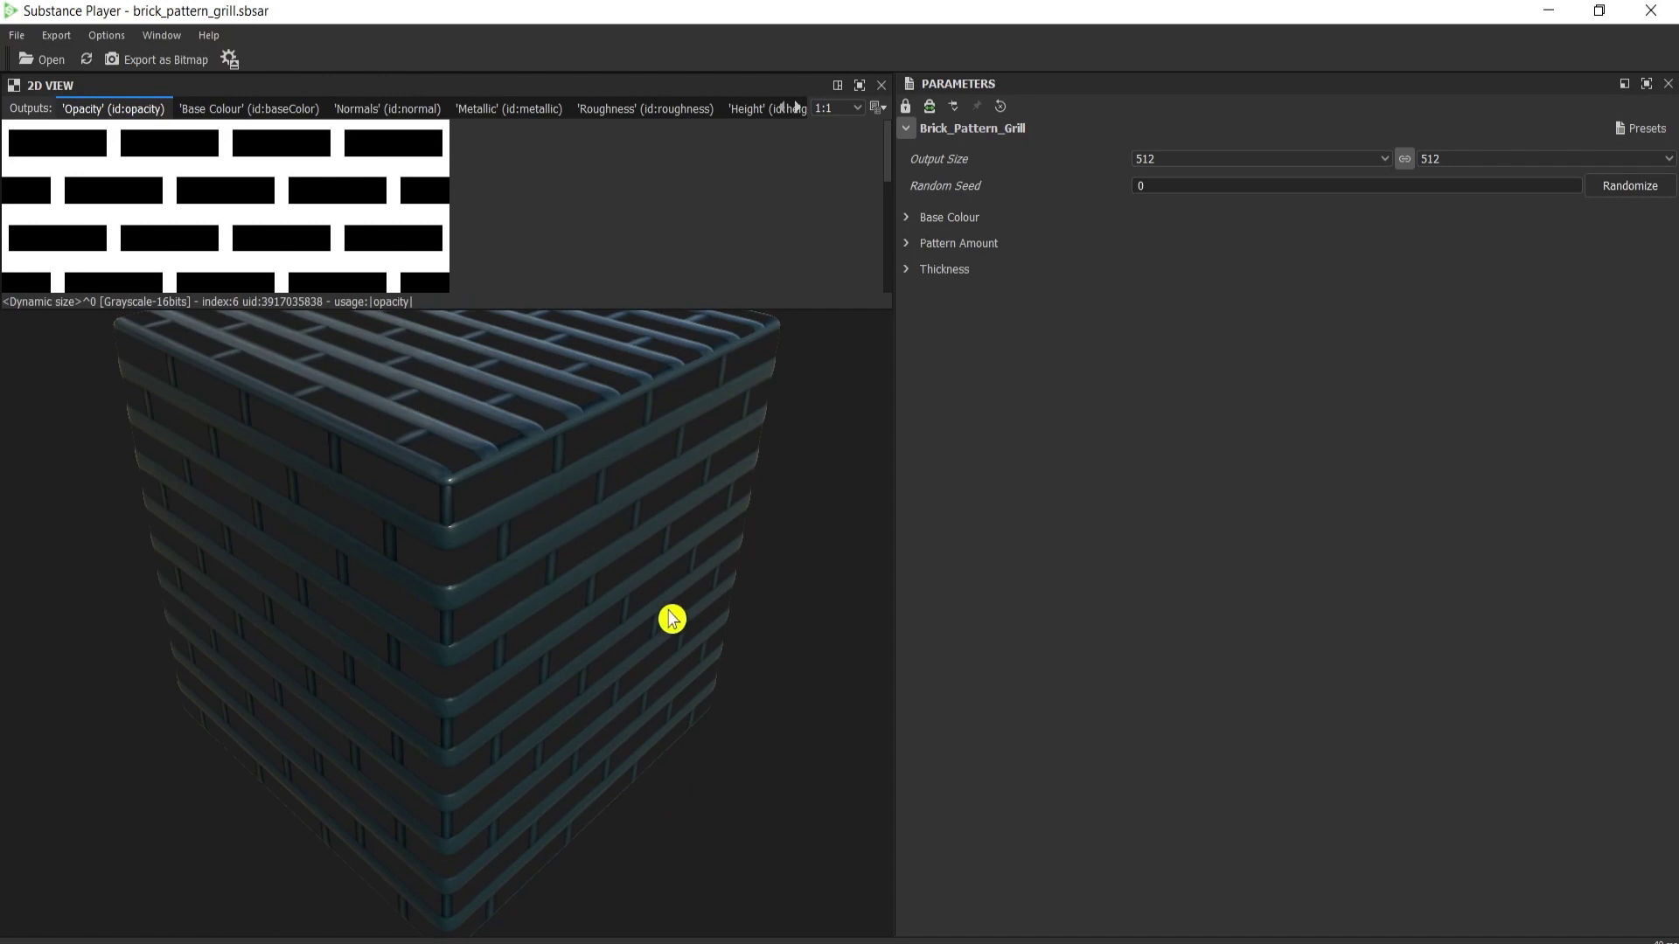
# Expand the Thickness and Pattern Amount settings and zoom the 3D preview onto the brick block
pyautogui.moveTo(584, 600); pyautogui.dragTo(400, 471)
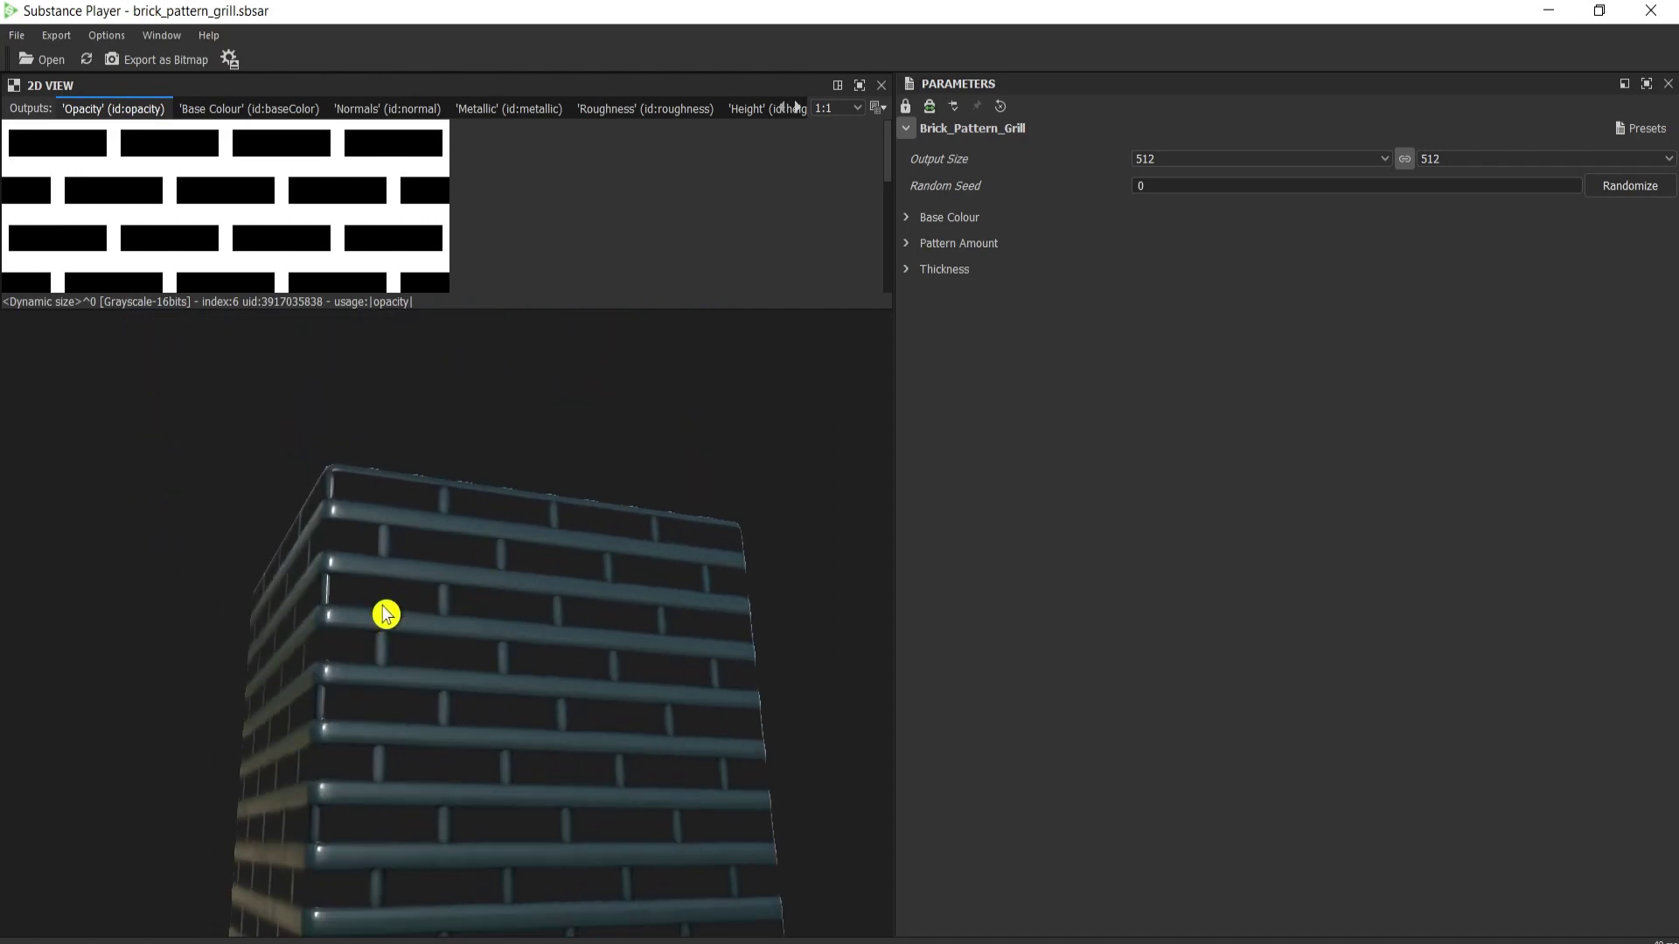
pyautogui.click(910, 271)
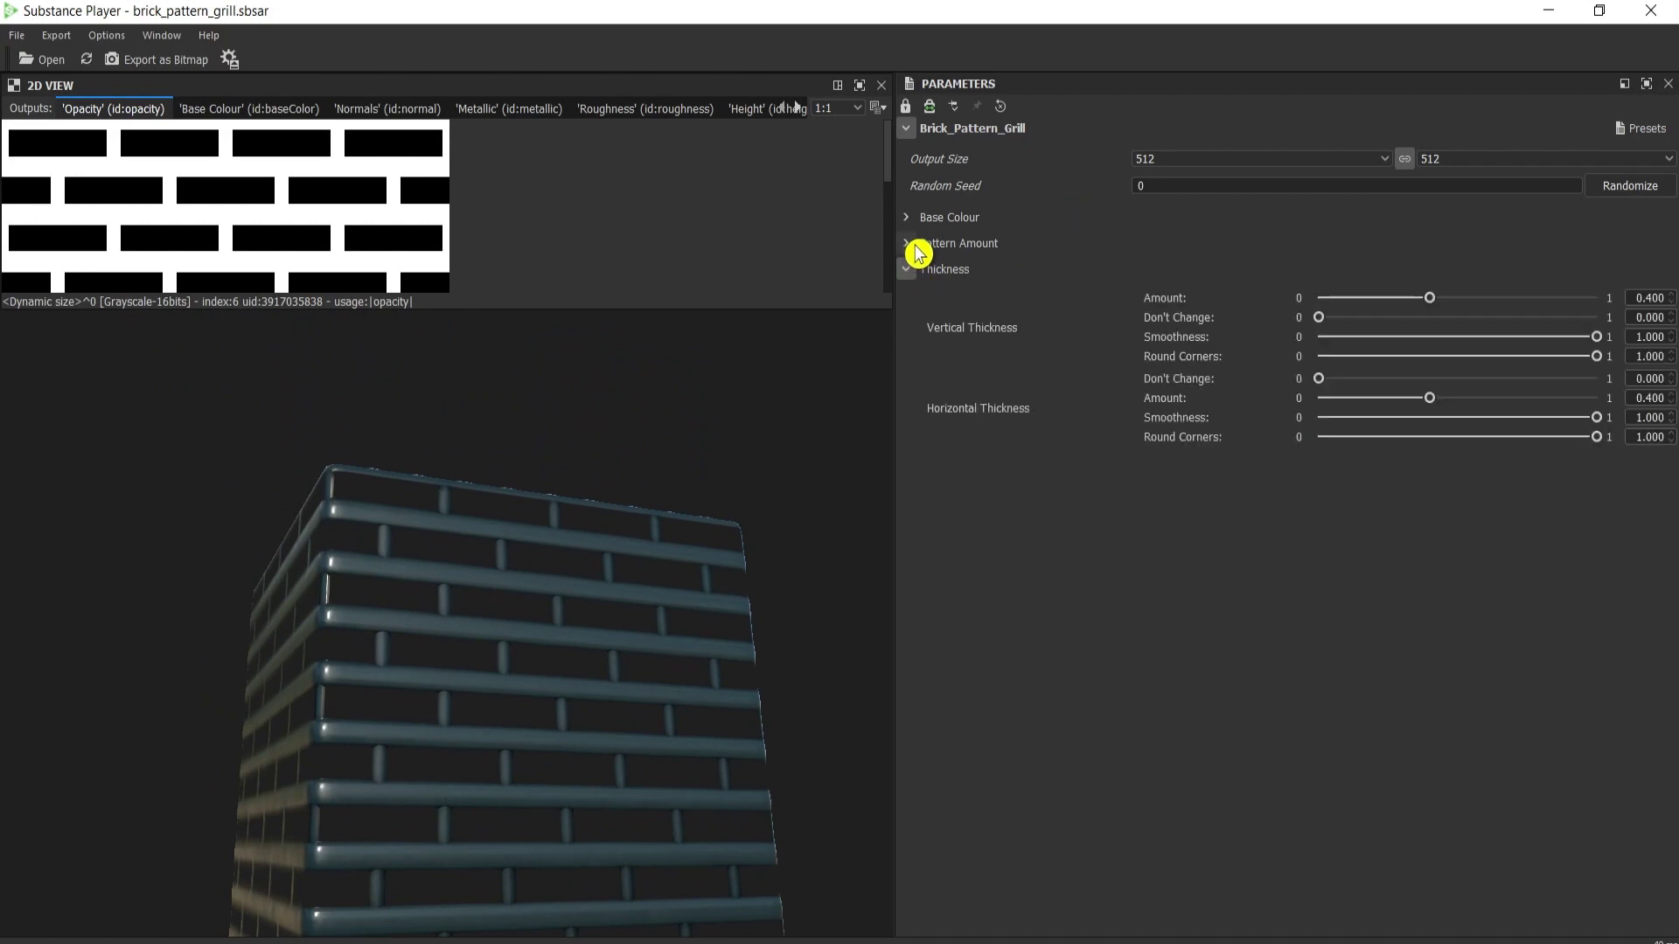
pyautogui.click(914, 248)
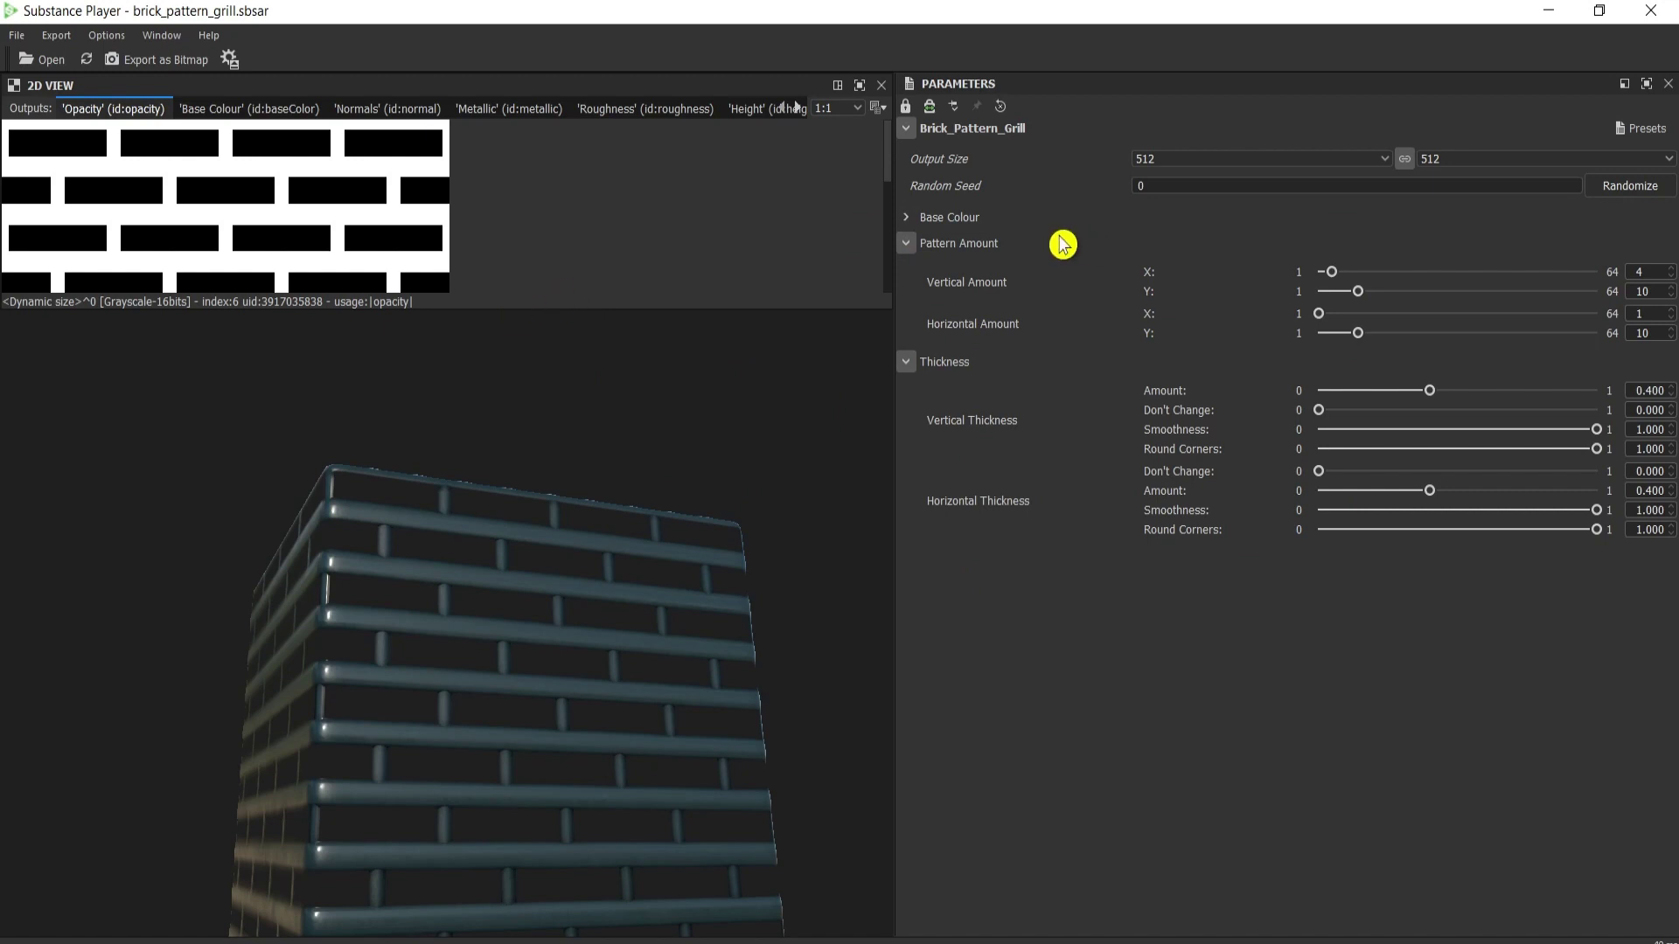
pyautogui.moveTo(517, 700); pyautogui.dragTo(536, 664)
pyautogui.moveTo(535, 665); pyautogui.dragTo(911, 334, button='right')
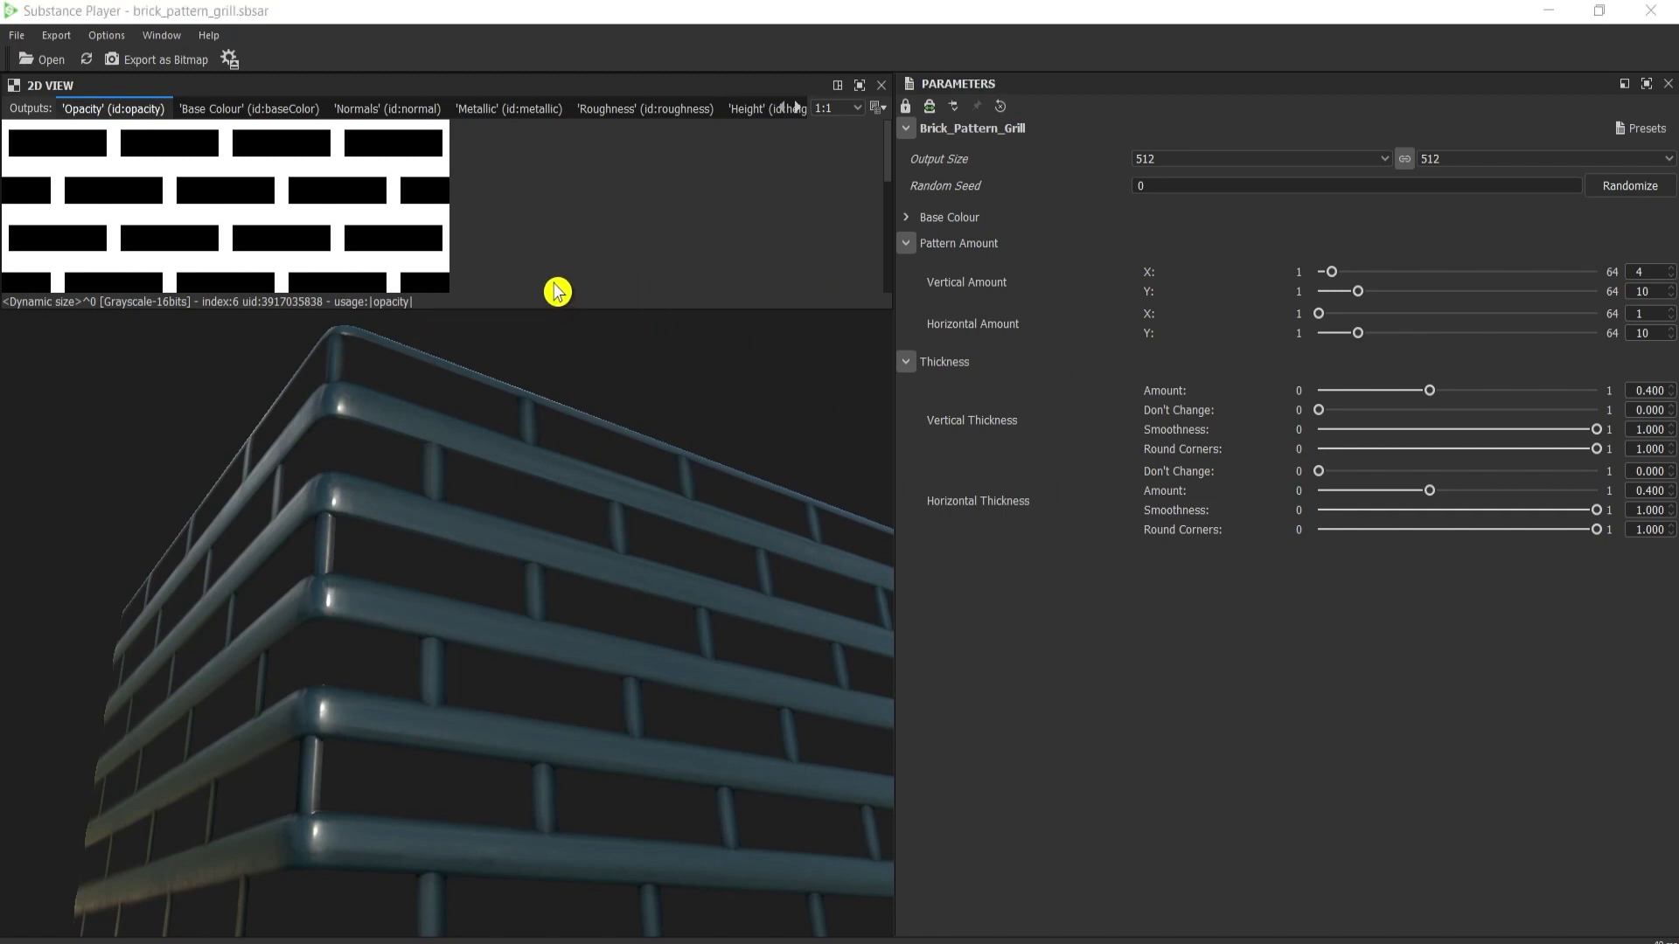
# Enlarge the 2D view and preview the Opacity, Base Colour, Normals and Height maps
pyautogui.click(245, 110)
pyautogui.click(390, 110)
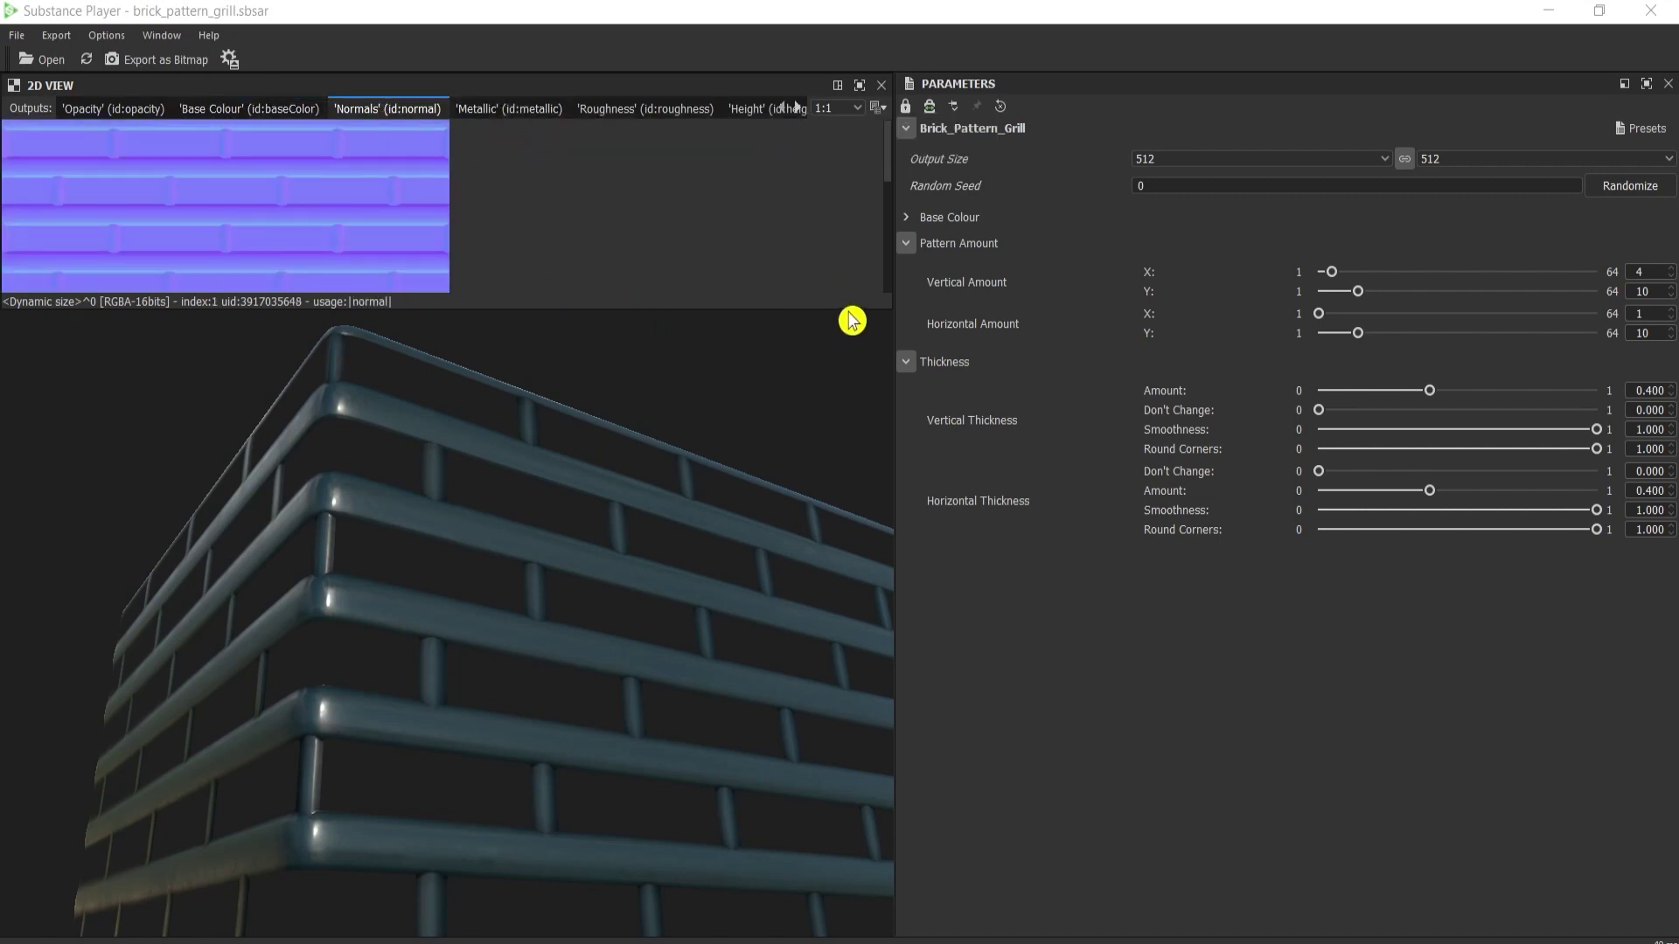
pyautogui.moveTo(853, 309); pyautogui.dragTo(854, 557)
pyautogui.click(139, 109)
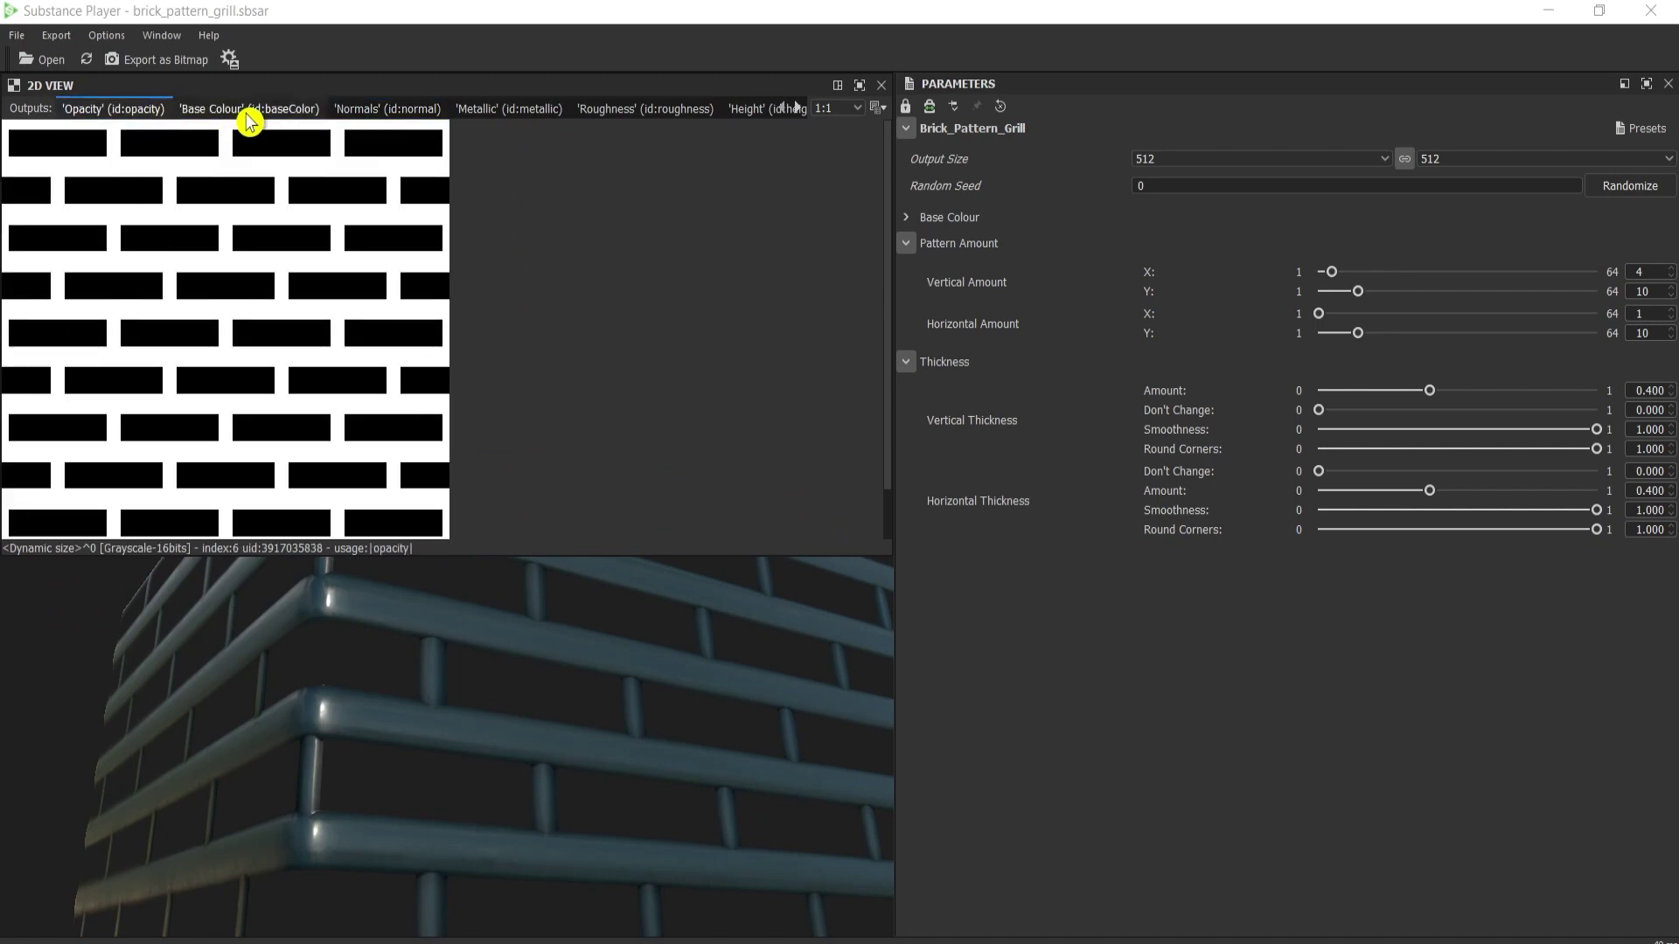
pyautogui.click(251, 112)
pyautogui.click(388, 107)
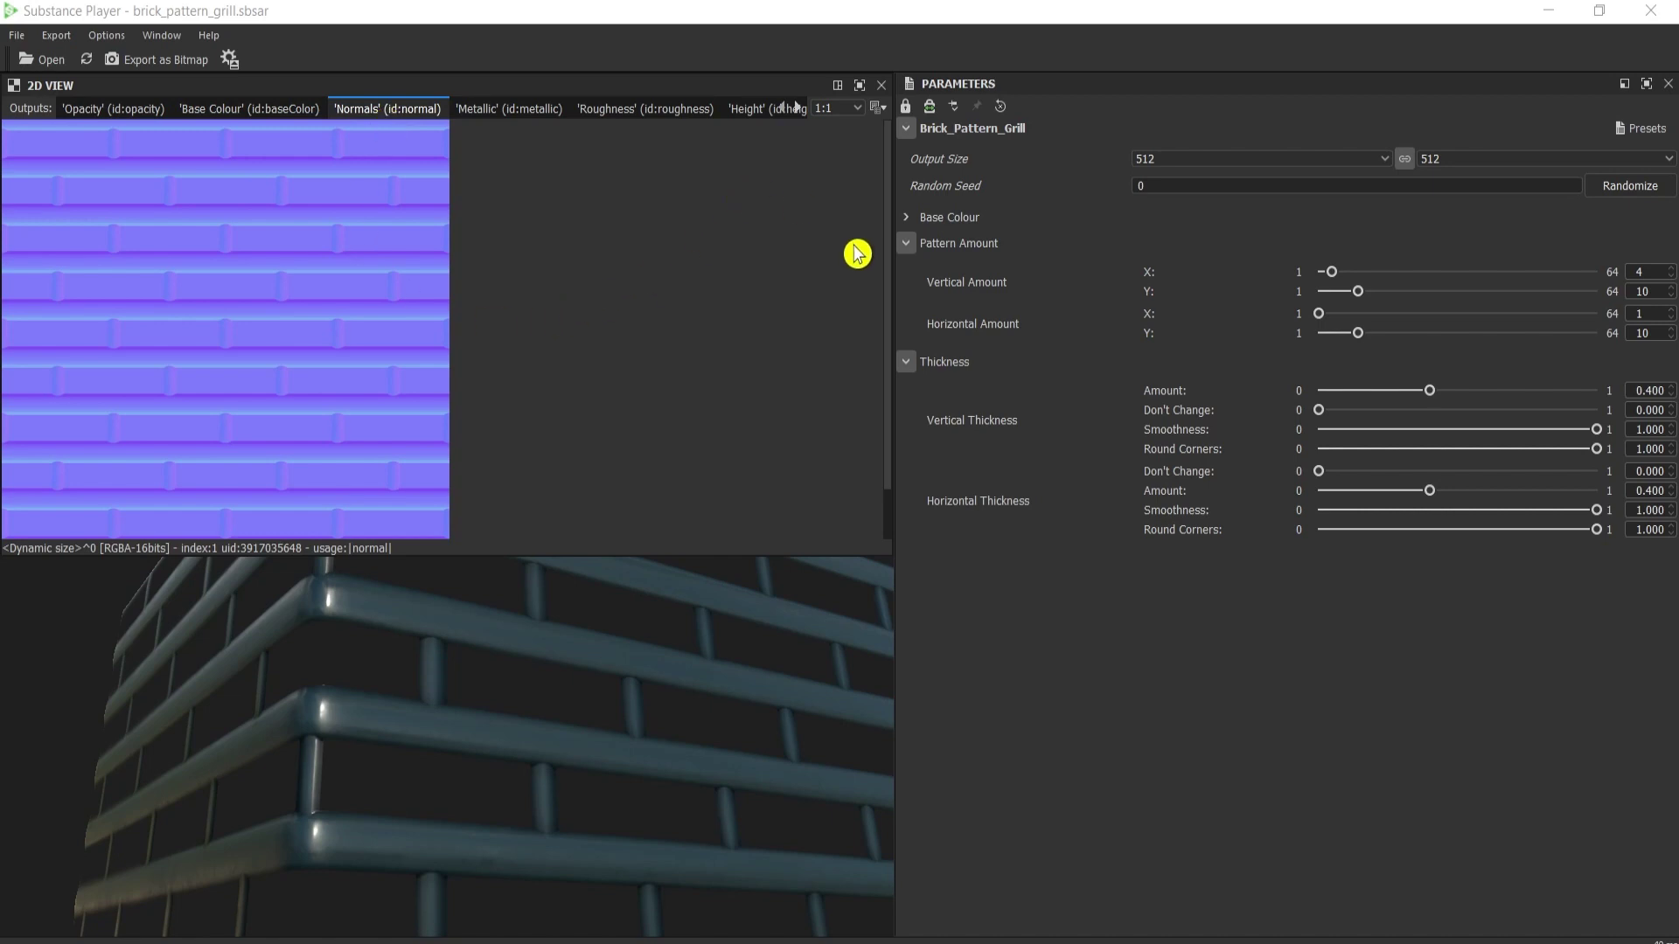
pyautogui.click(754, 108)
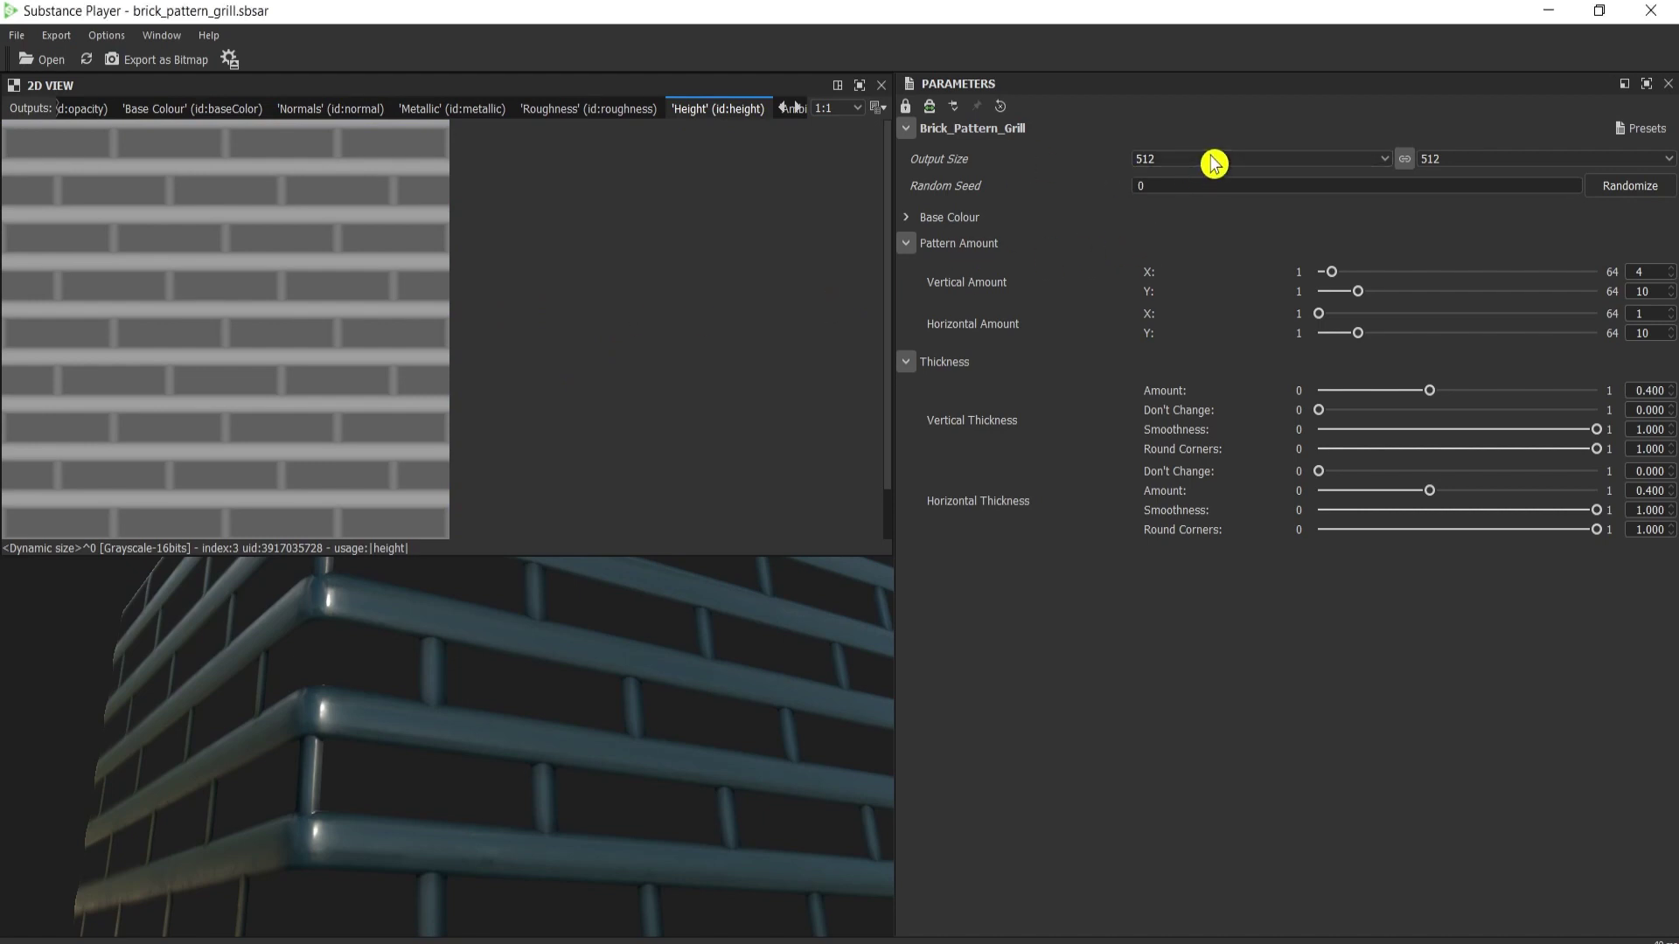
pyautogui.click(1380, 165)
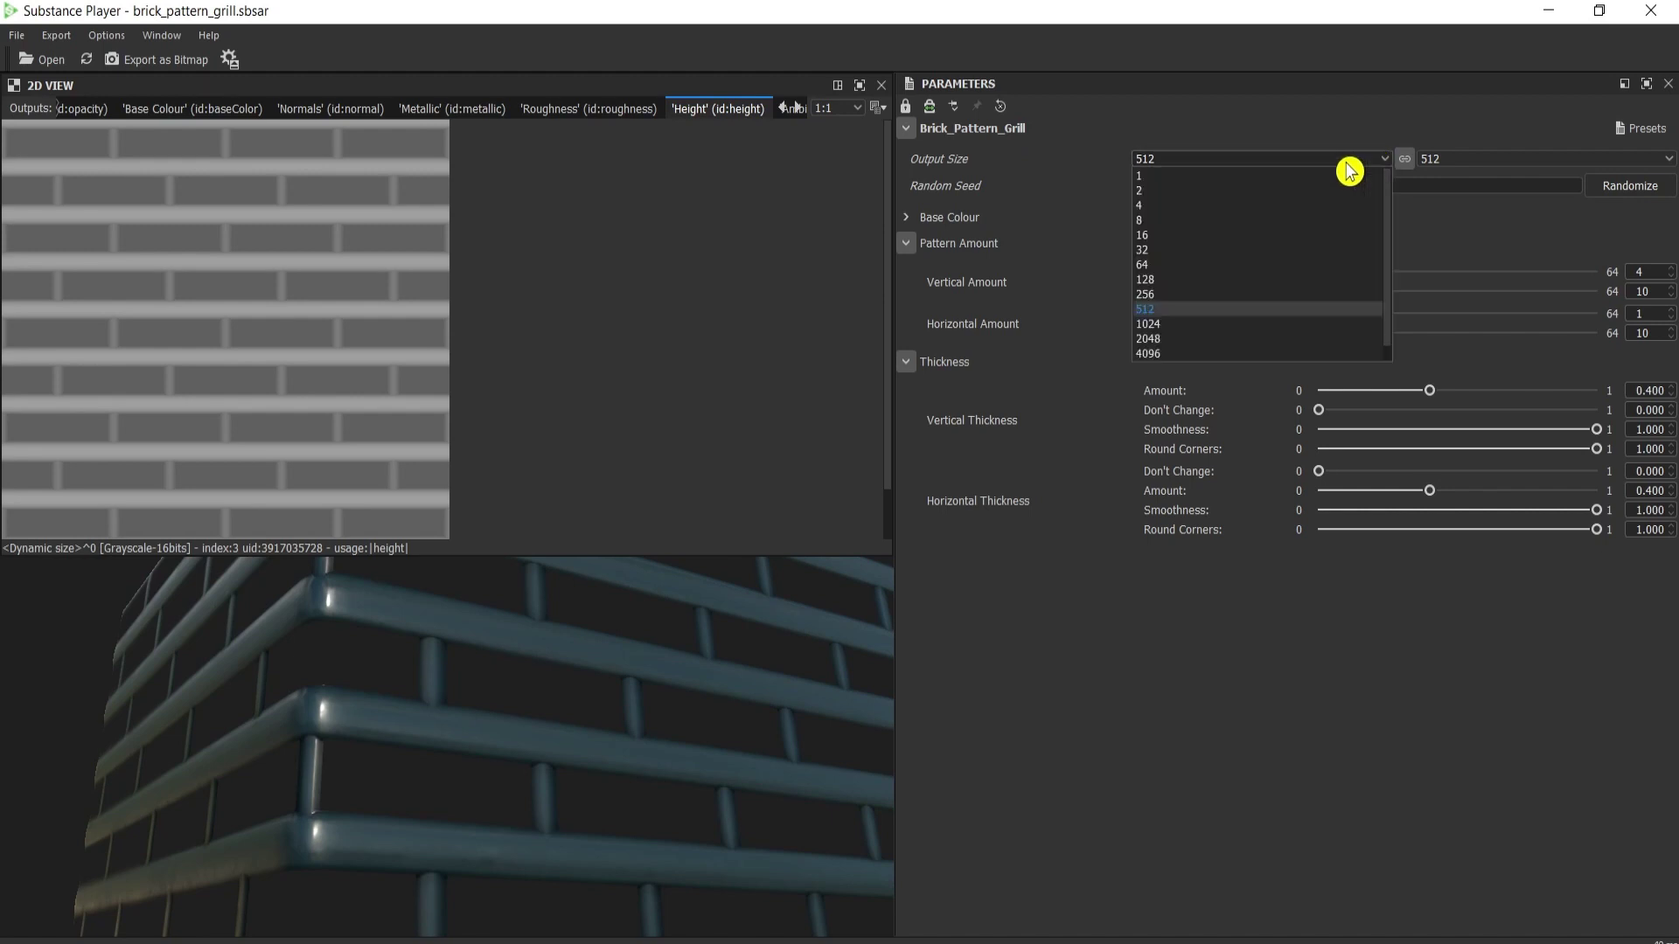
# Set the grill material's output size to 4096 and orbit the regenerated preview
pyautogui.click(1213, 354)
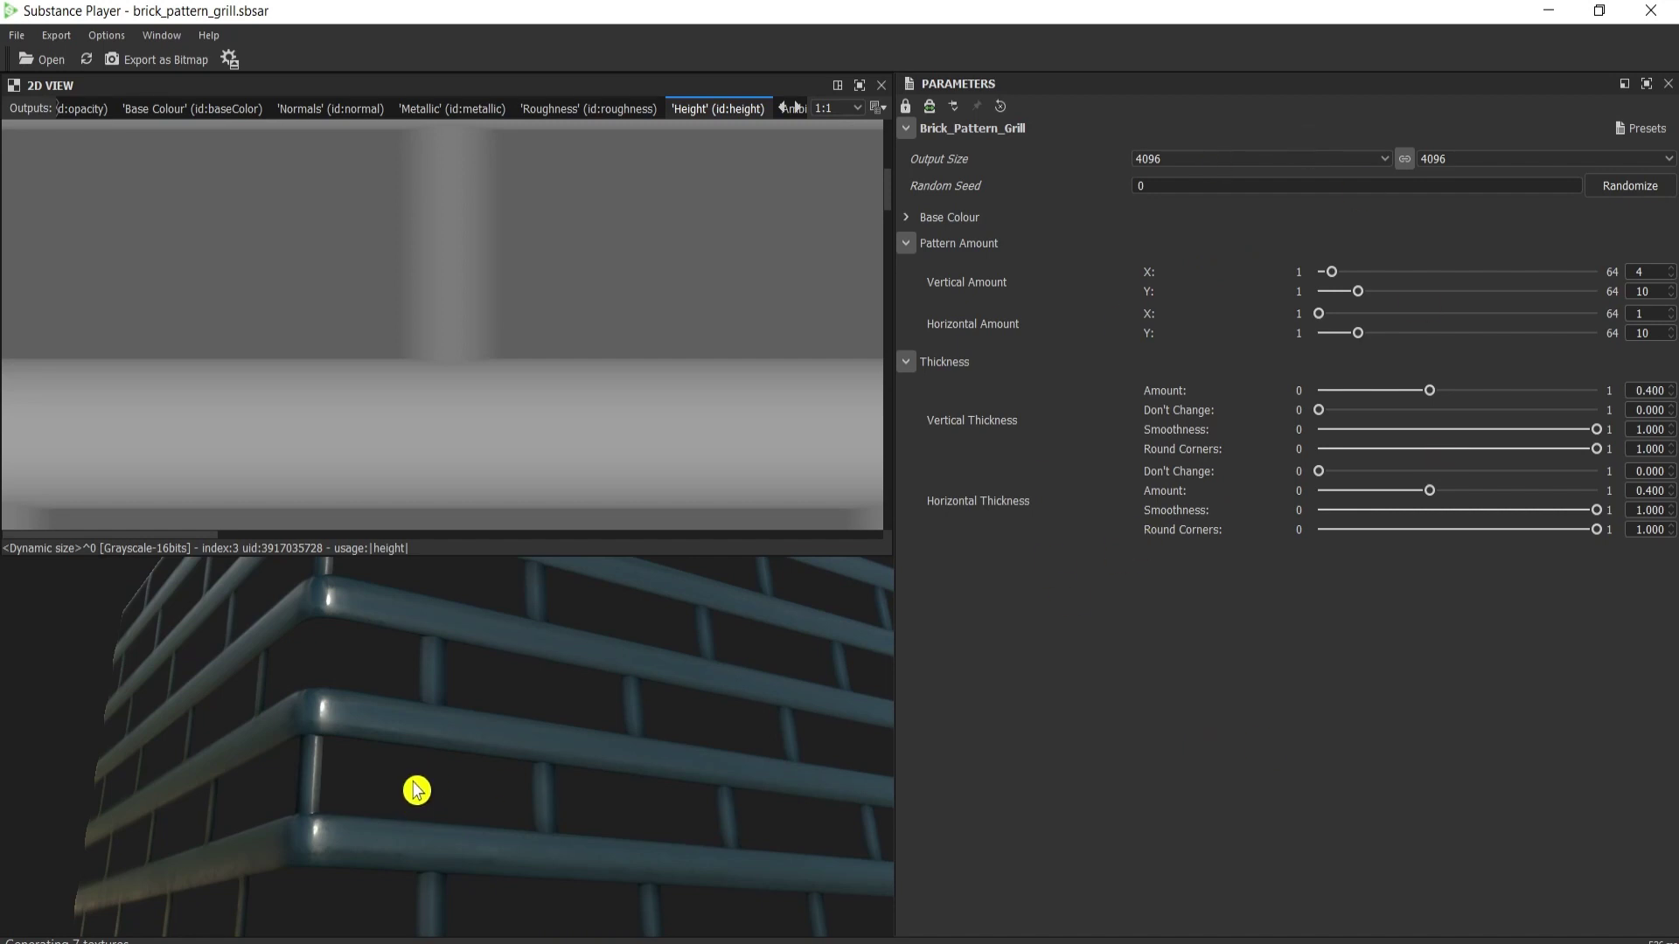
pyautogui.moveTo(417, 790)
pyautogui.mouseDown()
pyautogui.moveTo(442, 784)
pyautogui.moveTo(417, 774)
pyautogui.mouseUp()
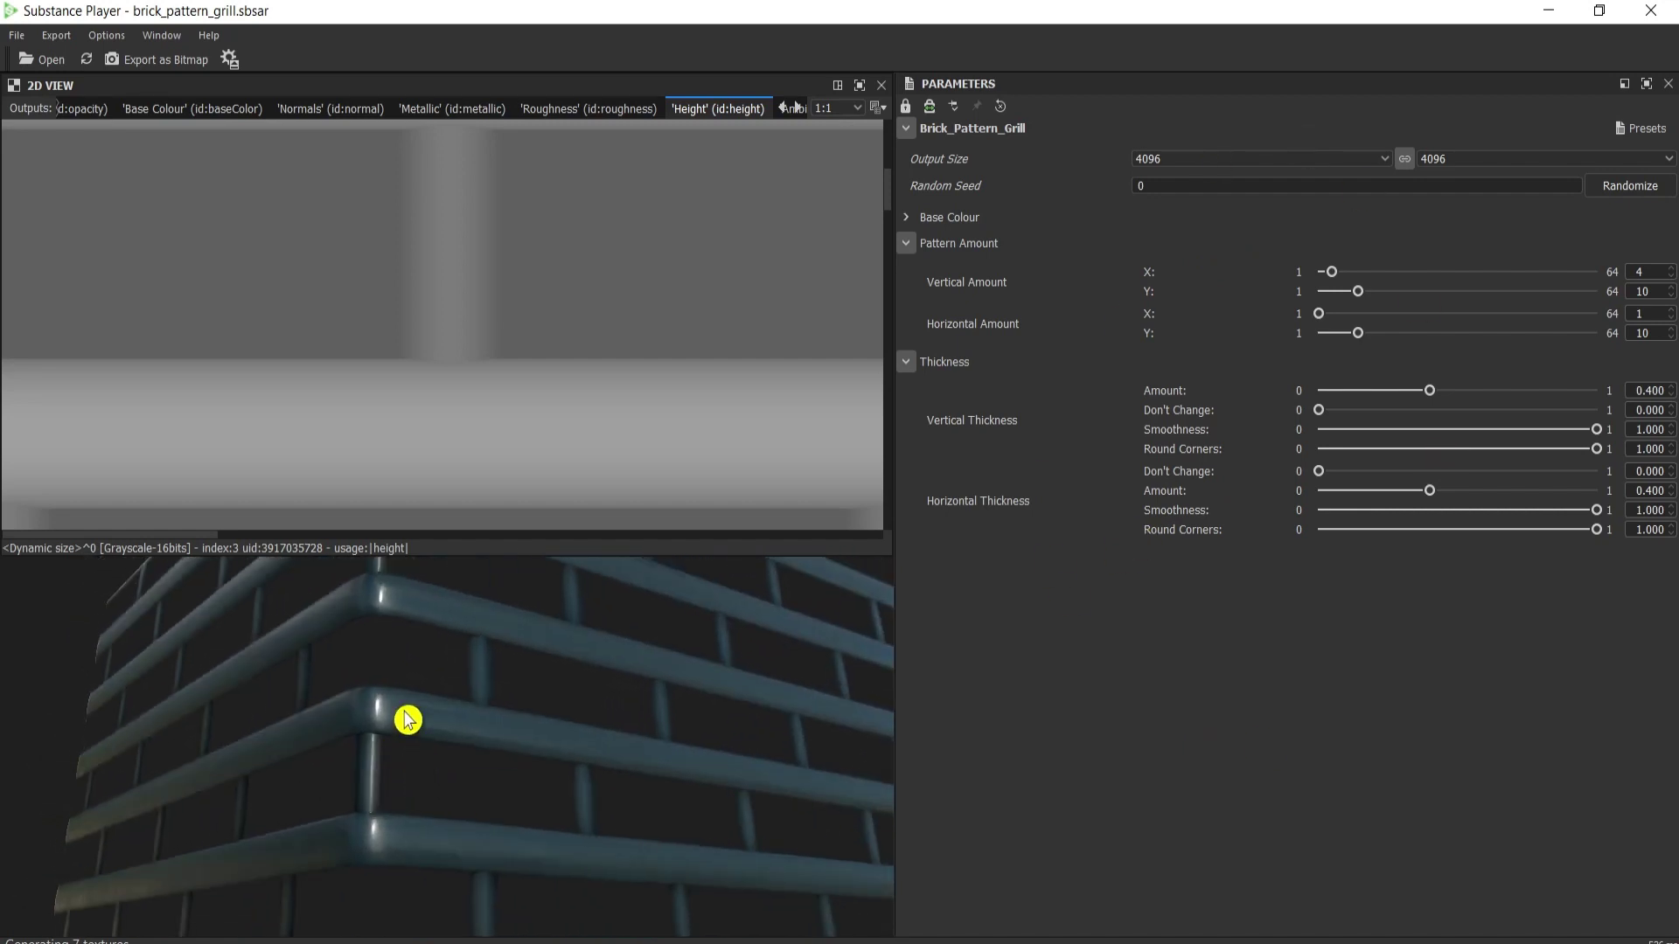
pyautogui.click(184, 63)
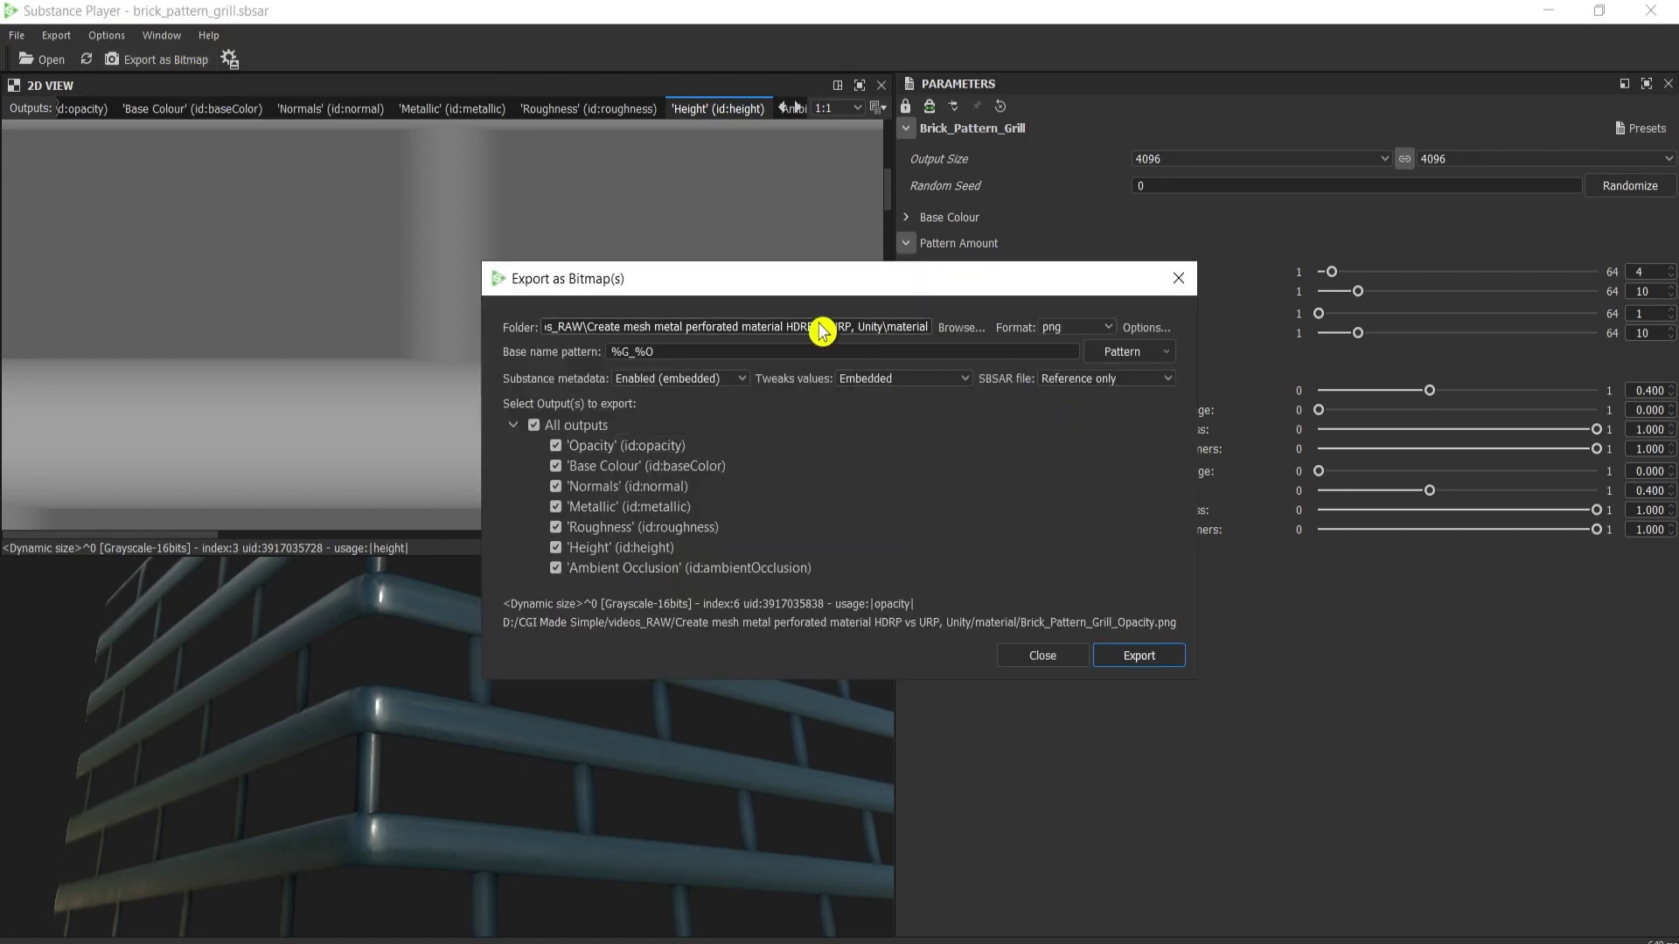
# Export all seven outputs as PNG bitmaps named mesh_%O into the material folder
pyautogui.click(1081, 330)
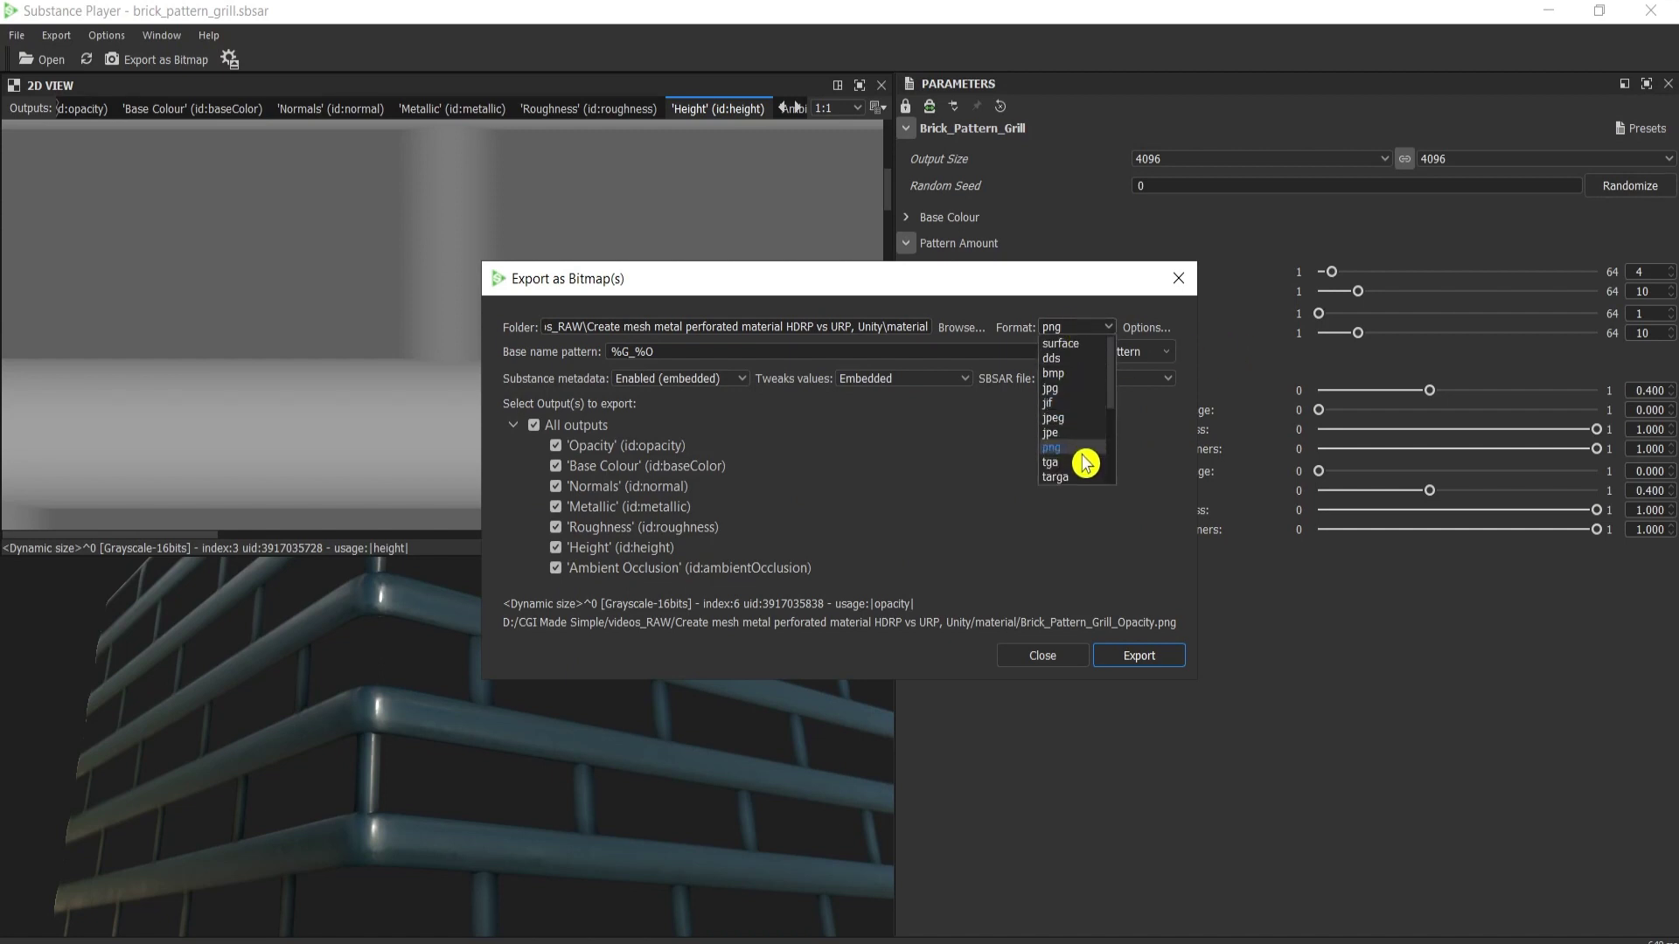
pyautogui.click(1081, 490)
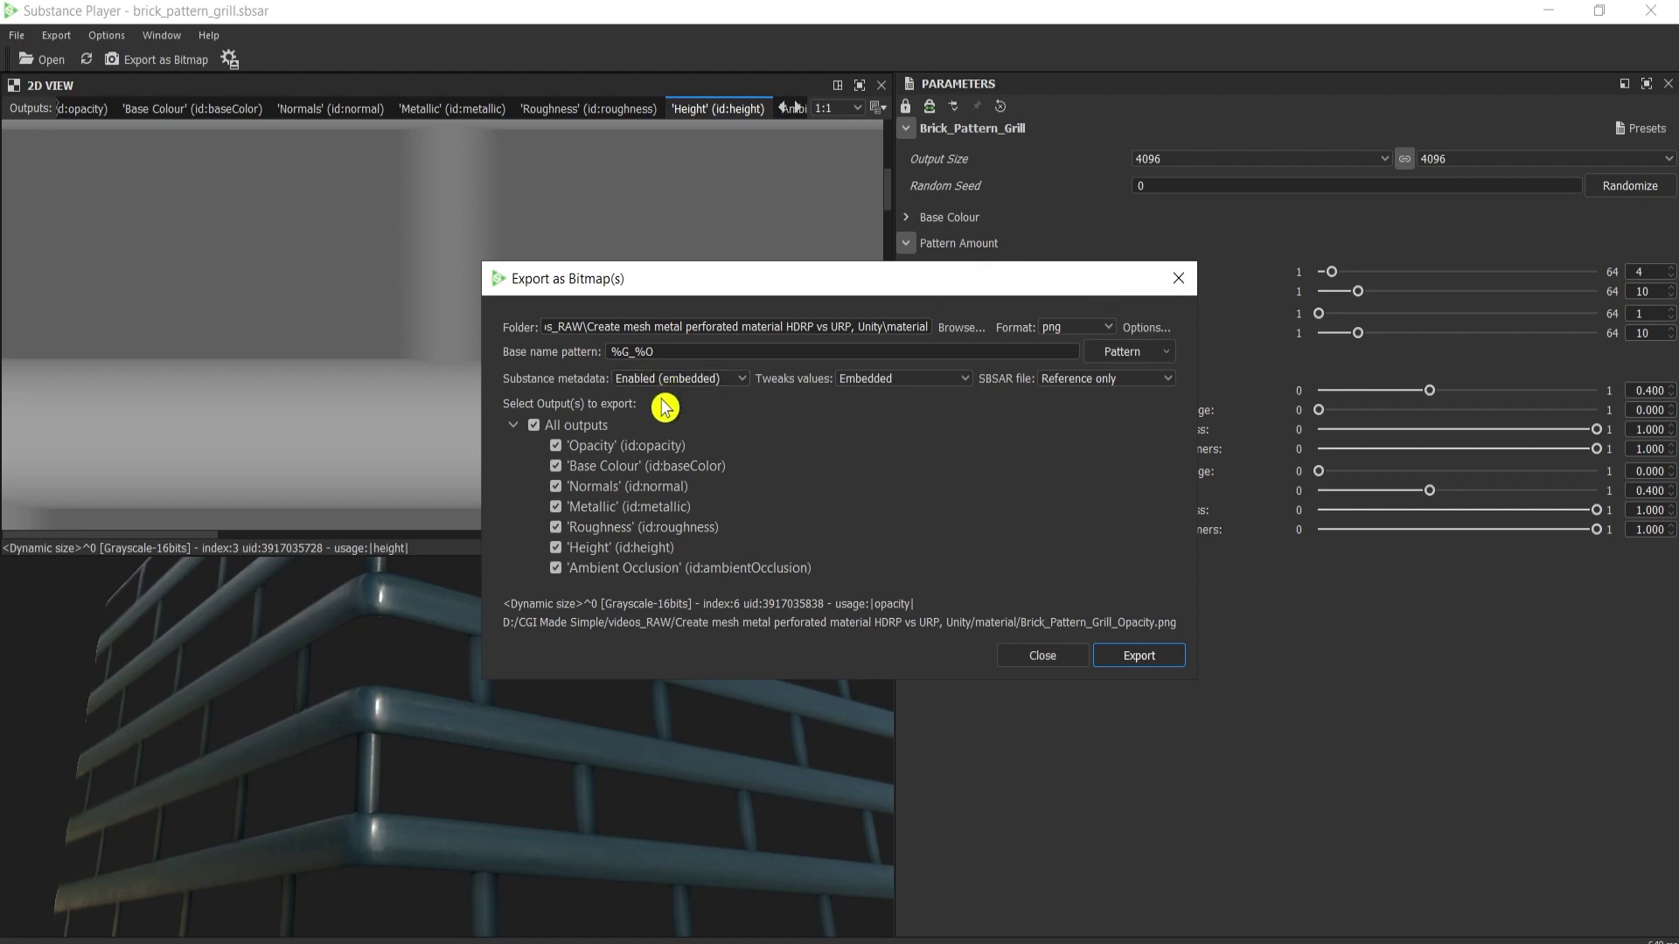
pyautogui.moveTo(630, 351)
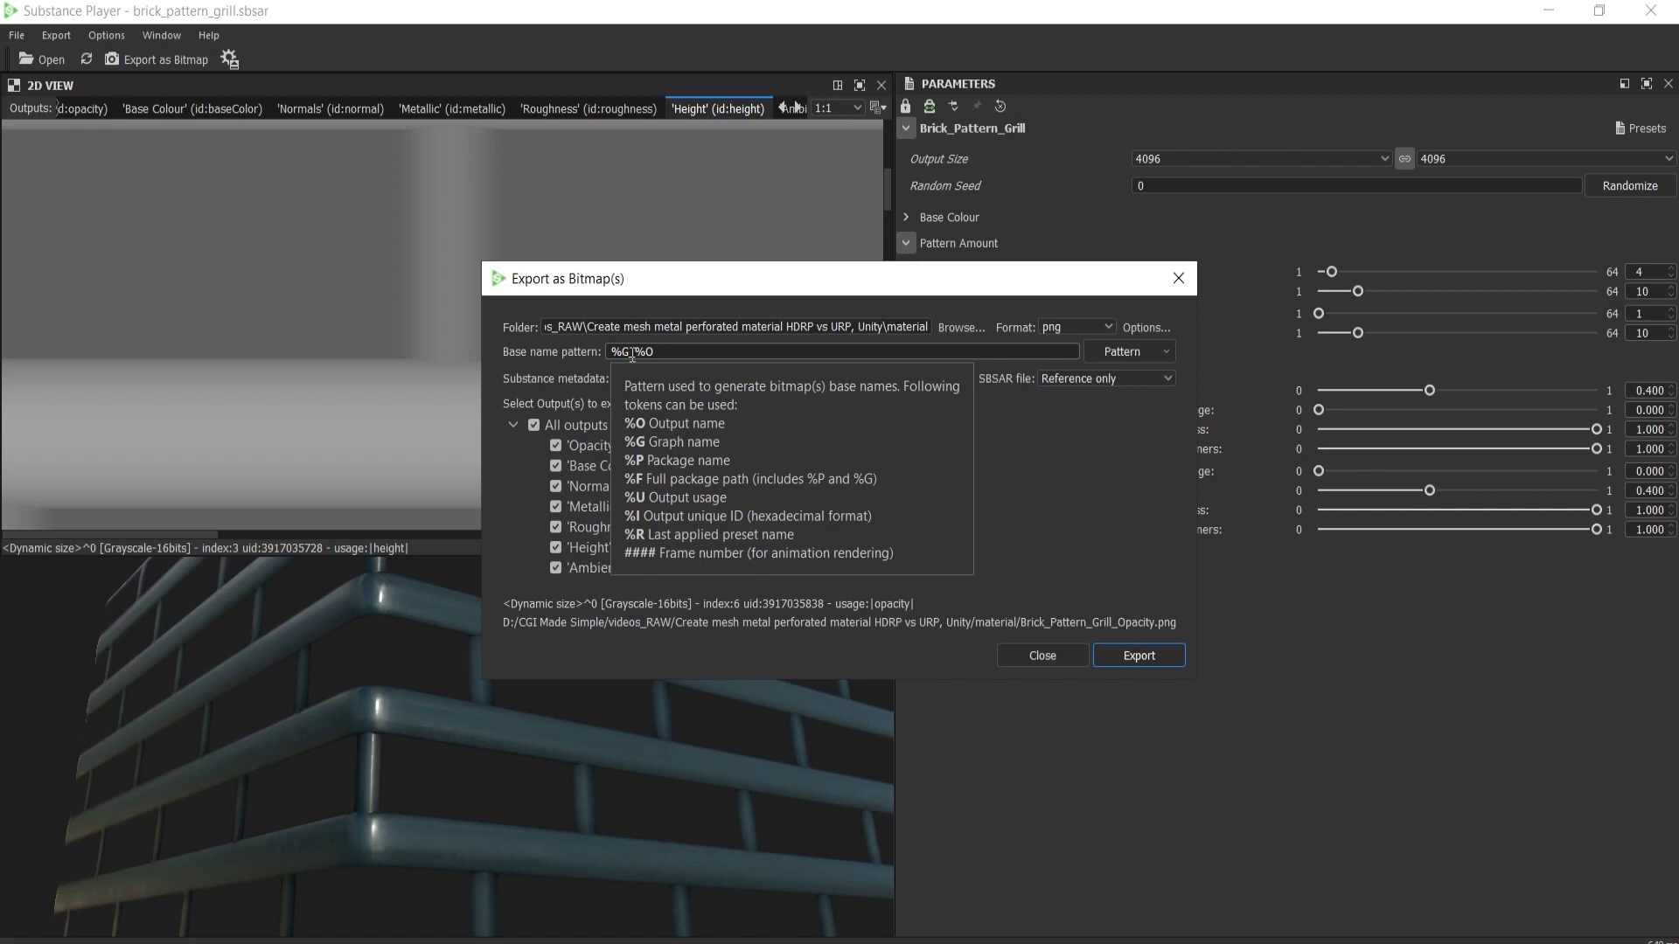
pyautogui.moveTo(631, 353); pyautogui.dragTo(606, 367)
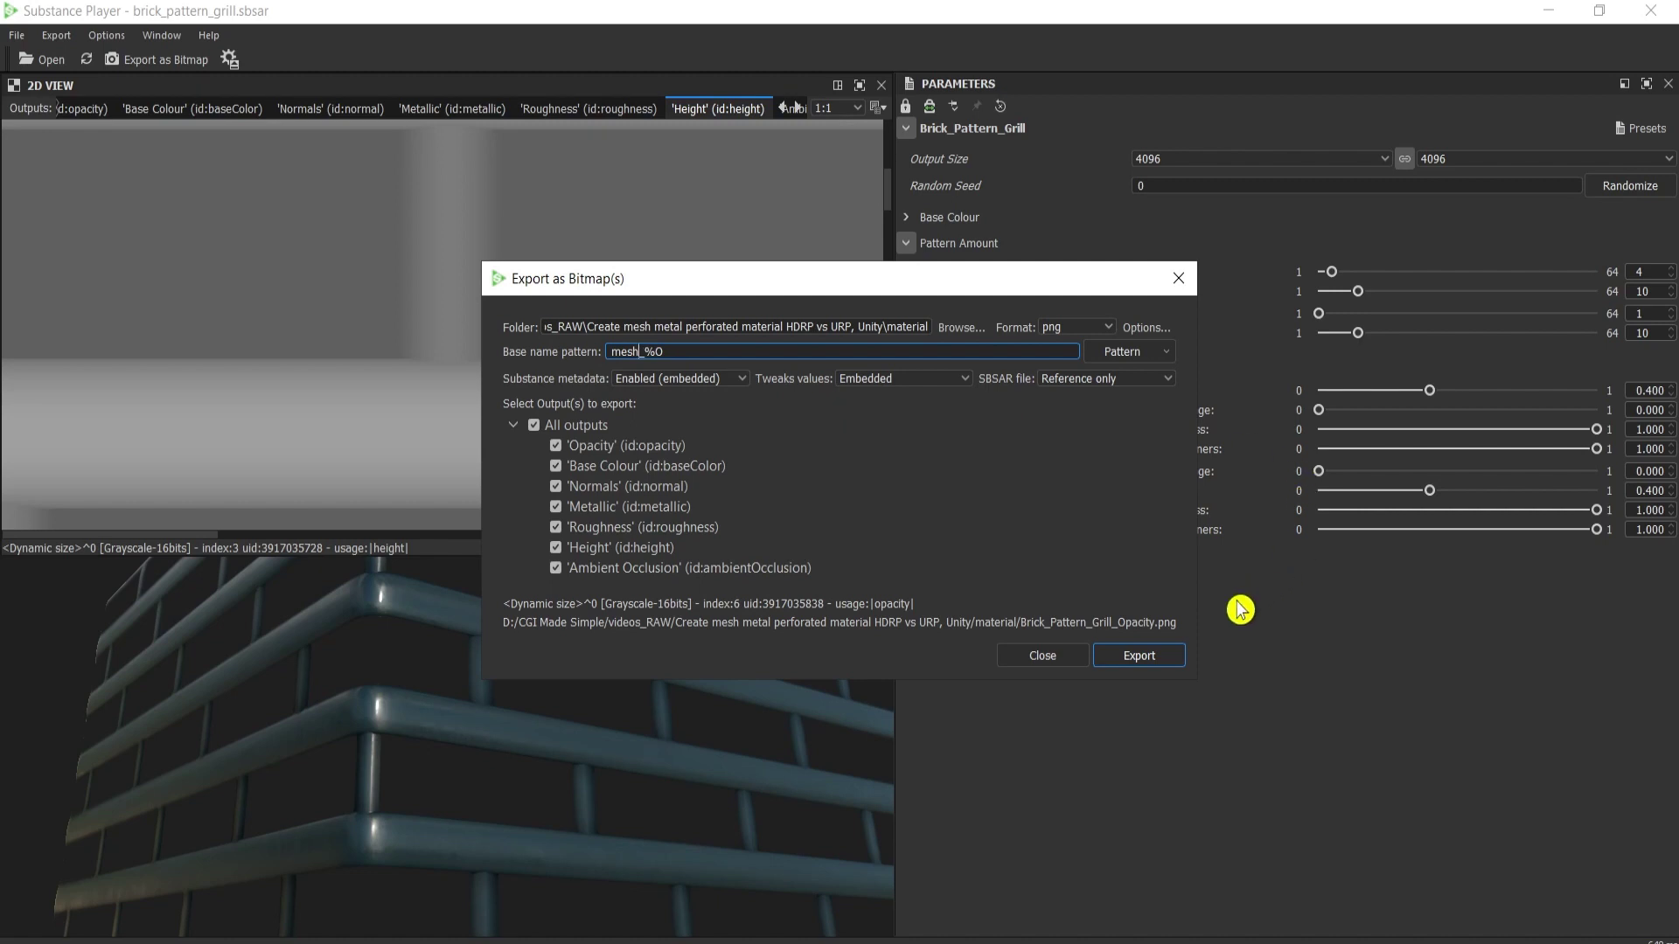
pyautogui.click(1168, 659)
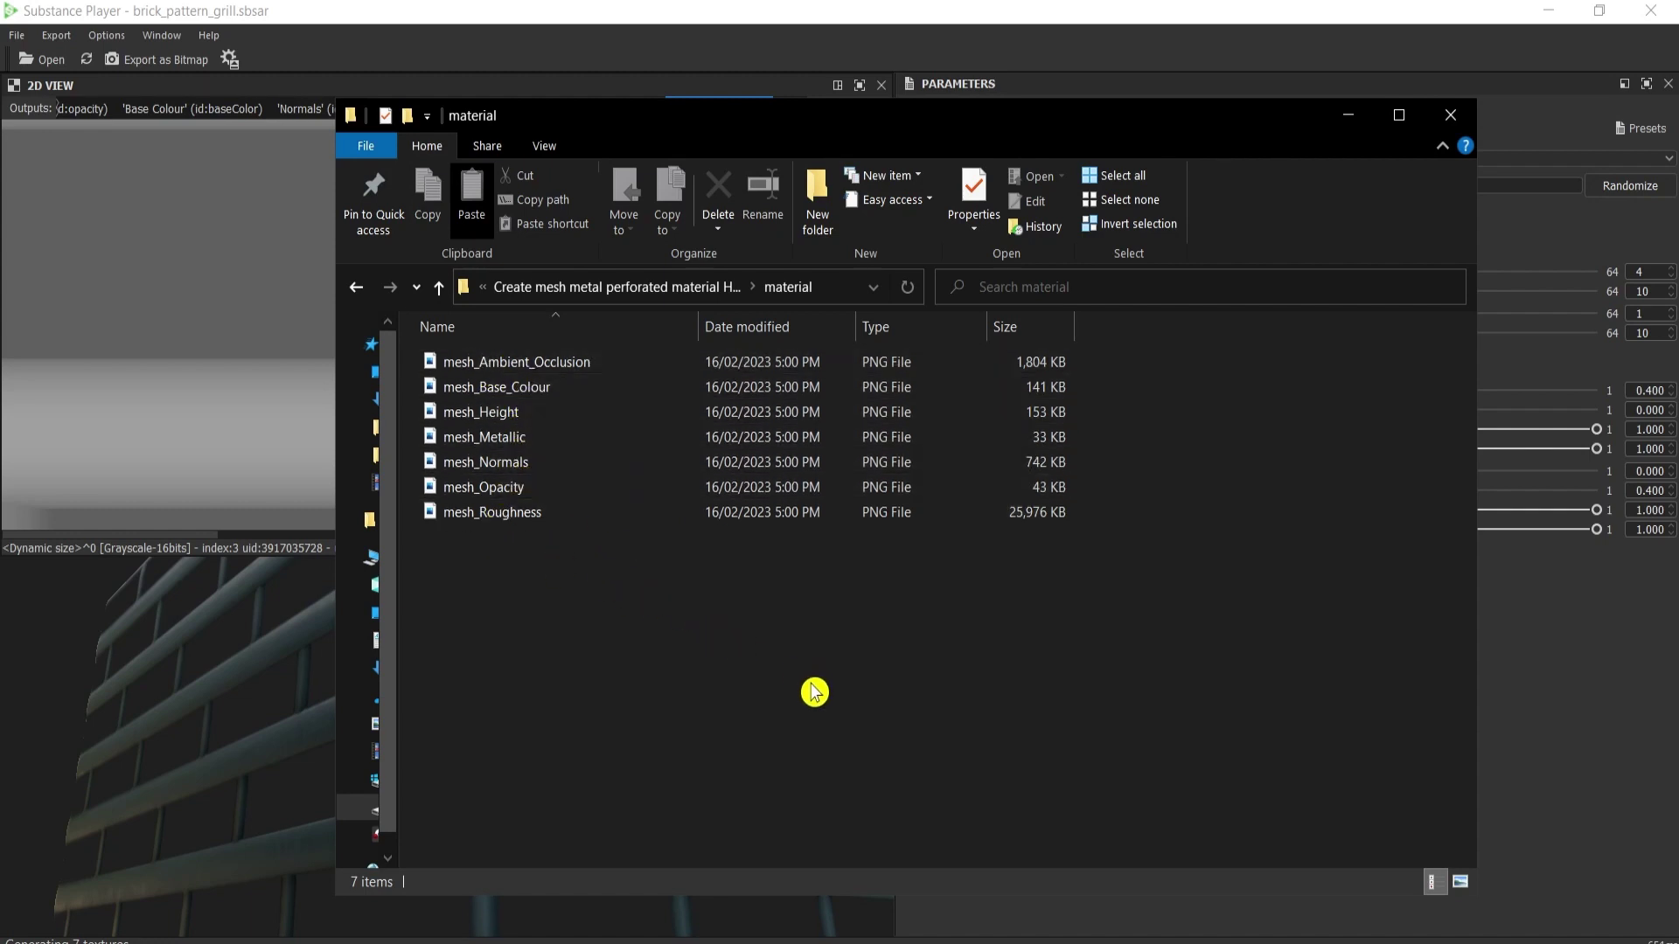
# Switch the Explorer view from Details to Large icons to preview the seven mesh textures
pyautogui.keyDown('ctrl'); pyautogui.scroll(2, 814, 692); pyautogui.keyUp('ctrl')
pyautogui.moveTo(686, 127); pyautogui.dragTo(1056, 141)
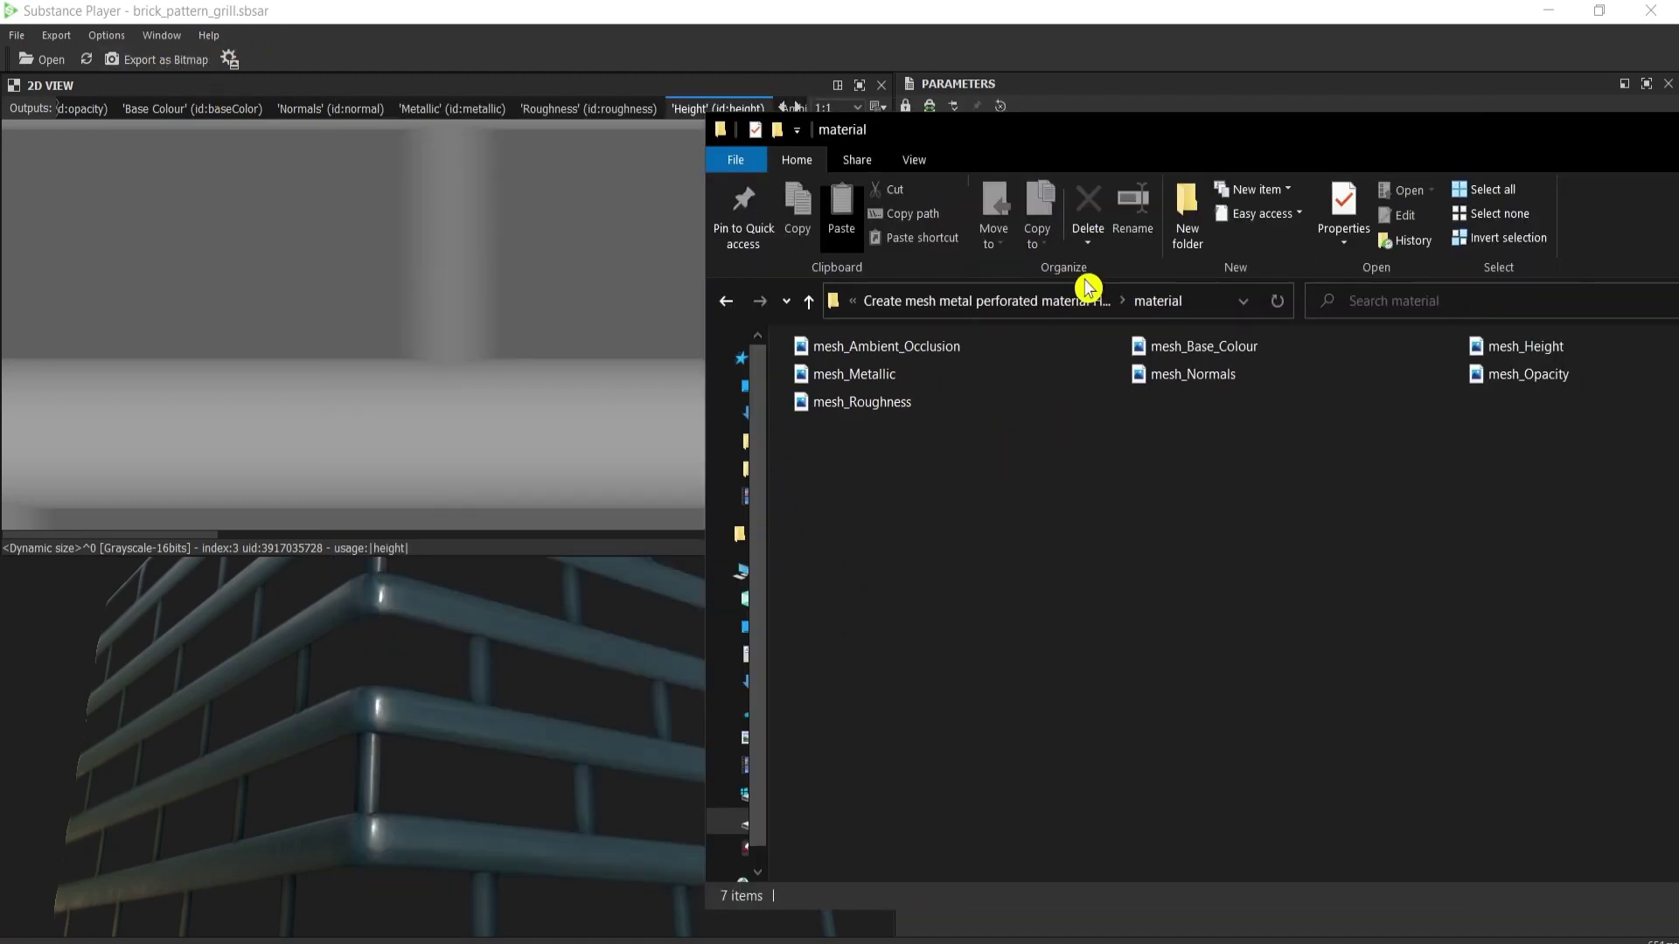
pyautogui.moveTo(1082, 145); pyautogui.dragTo(605, 153)
pyautogui.keyDown('ctrl'); pyautogui.scroll(3, 798, 590); pyautogui.keyUp('ctrl')
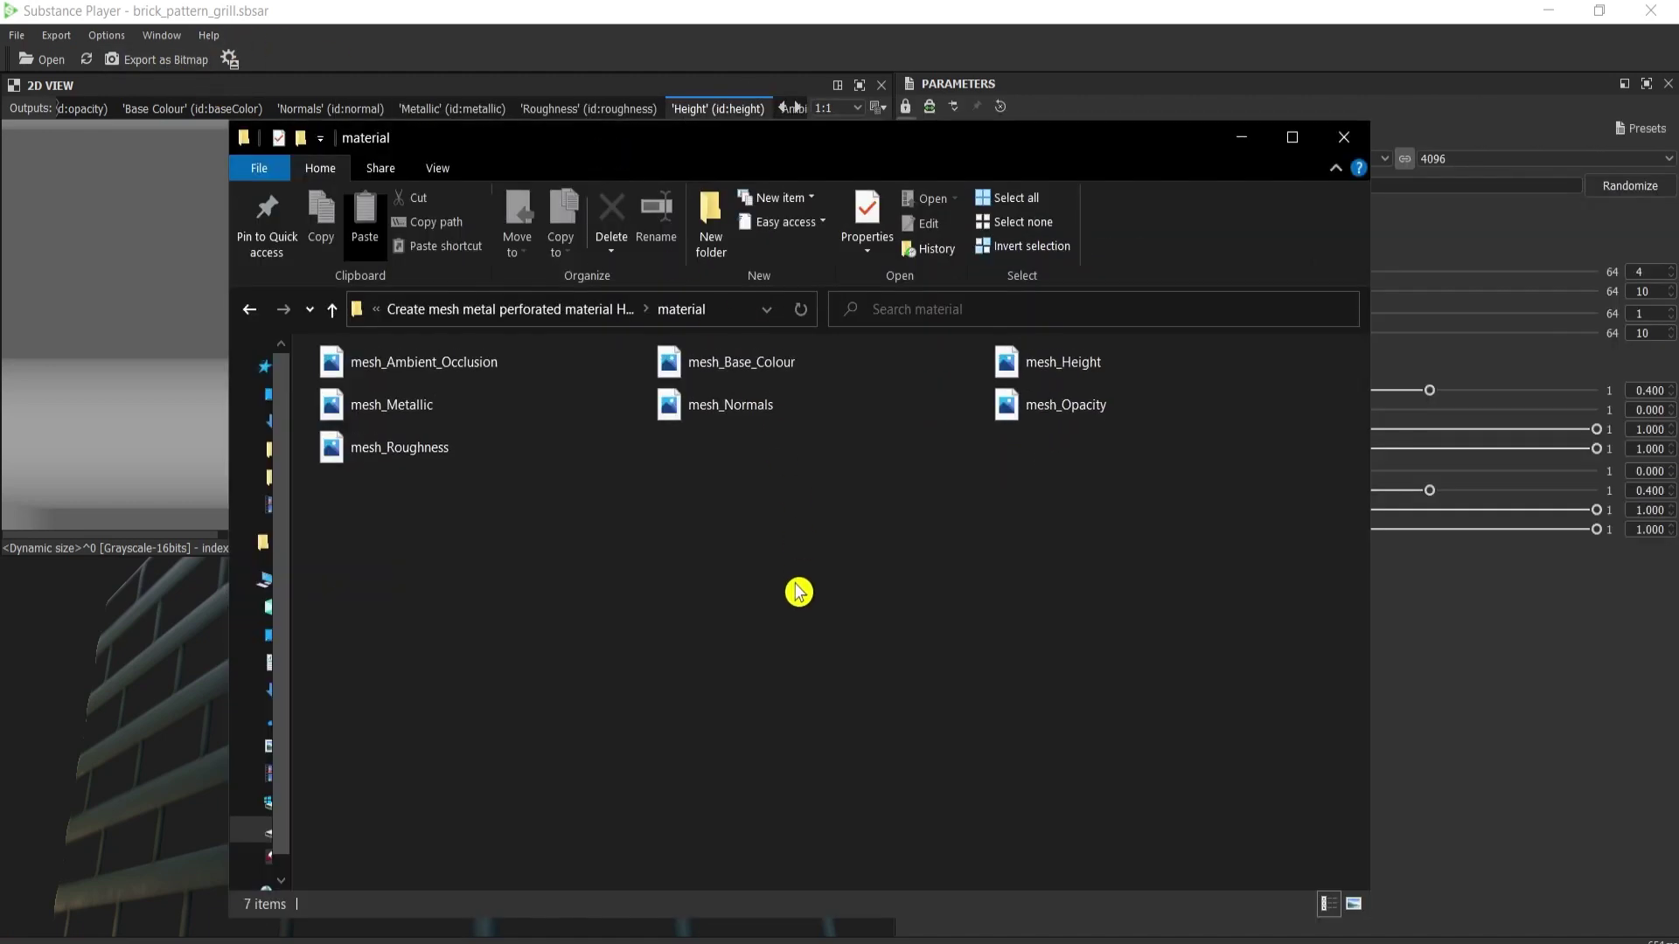
pyautogui.keyDown('ctrl'); pyautogui.scroll(2, 798, 592); pyautogui.keyUp('ctrl')
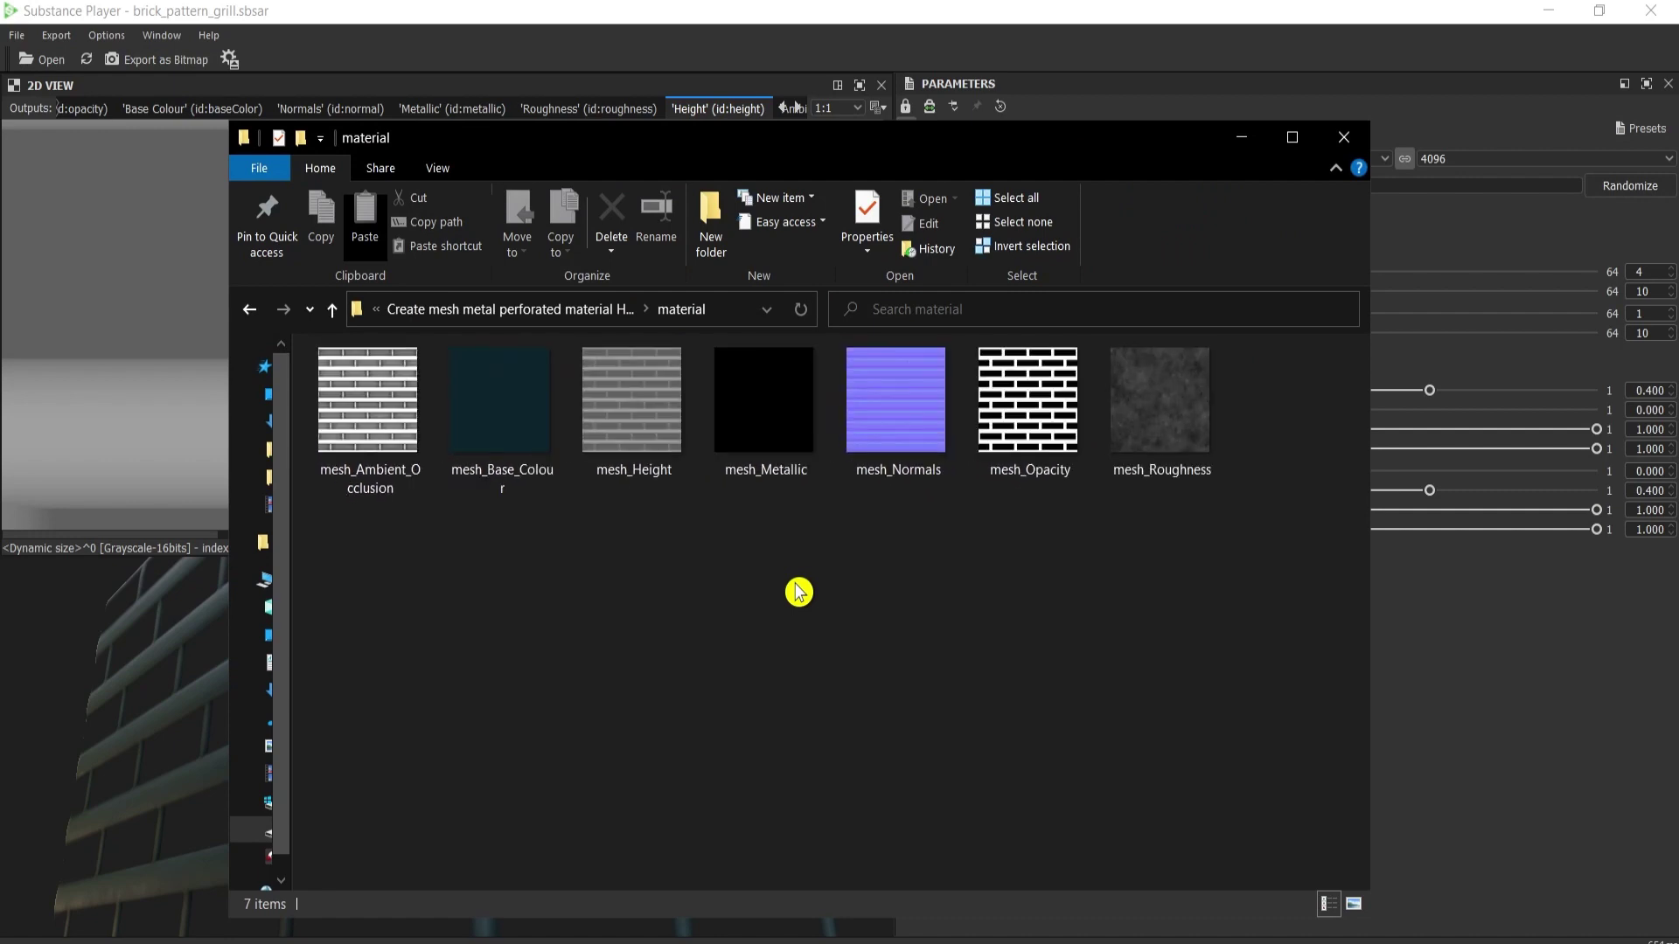
pyautogui.keyDown('ctrl'); pyautogui.scroll(1, 799, 592); pyautogui.keyUp('ctrl')
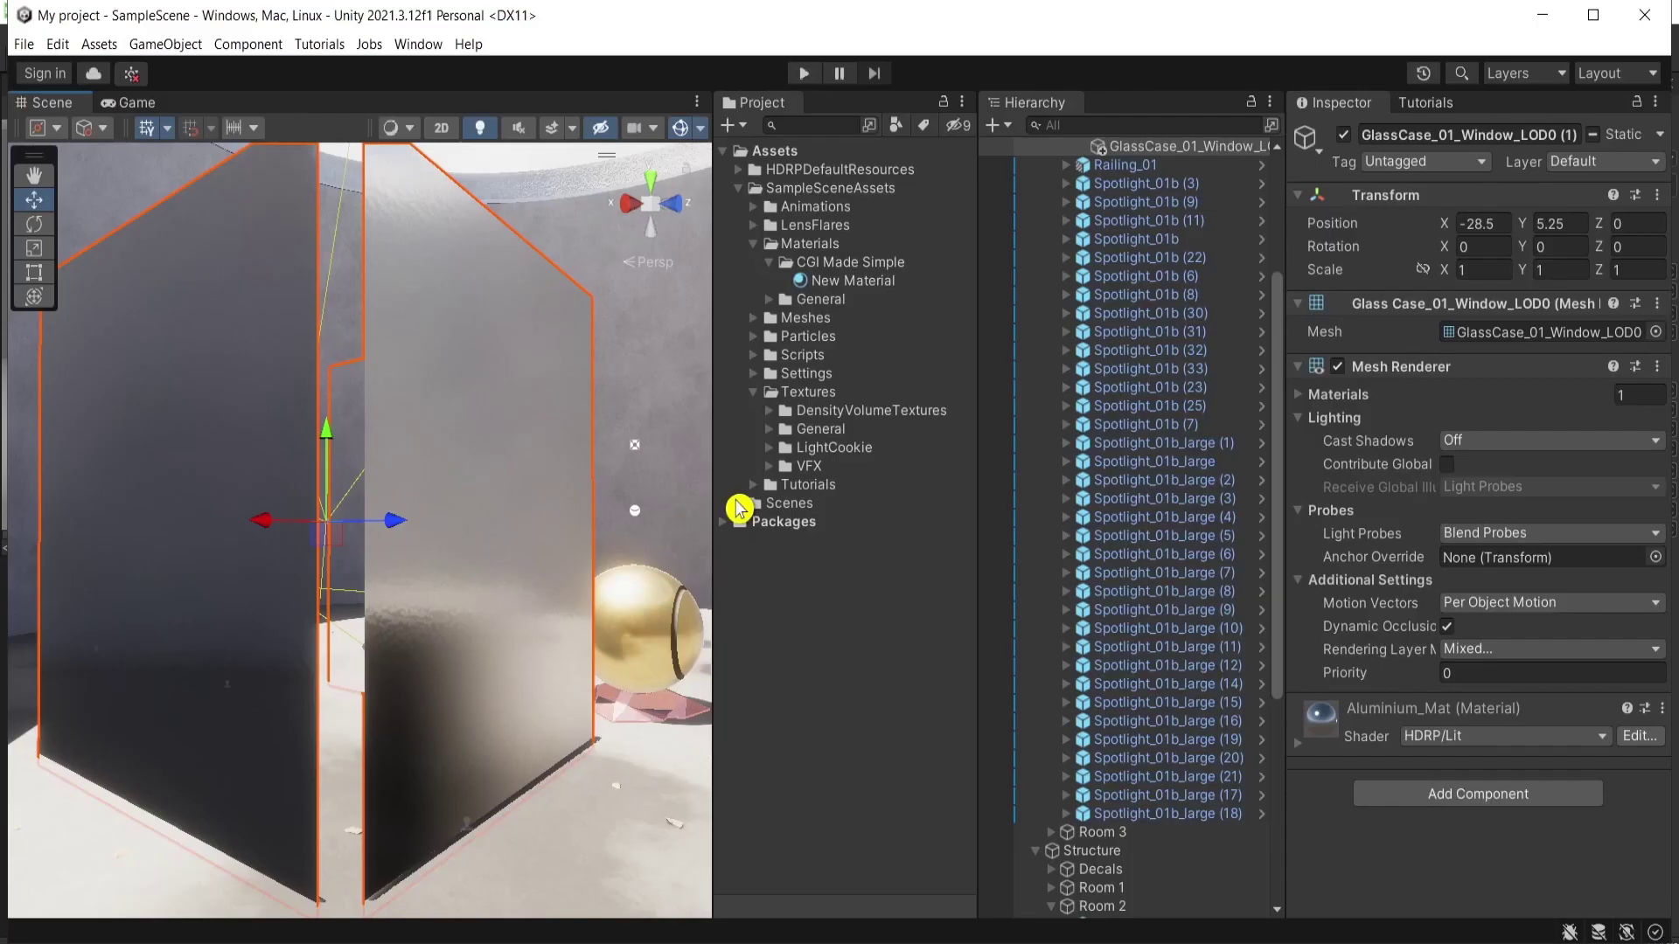
# Create a new material named mesh inside the CGI Made Simple folder
pyautogui.click(858, 264)
pyautogui.rightClick(860, 265)
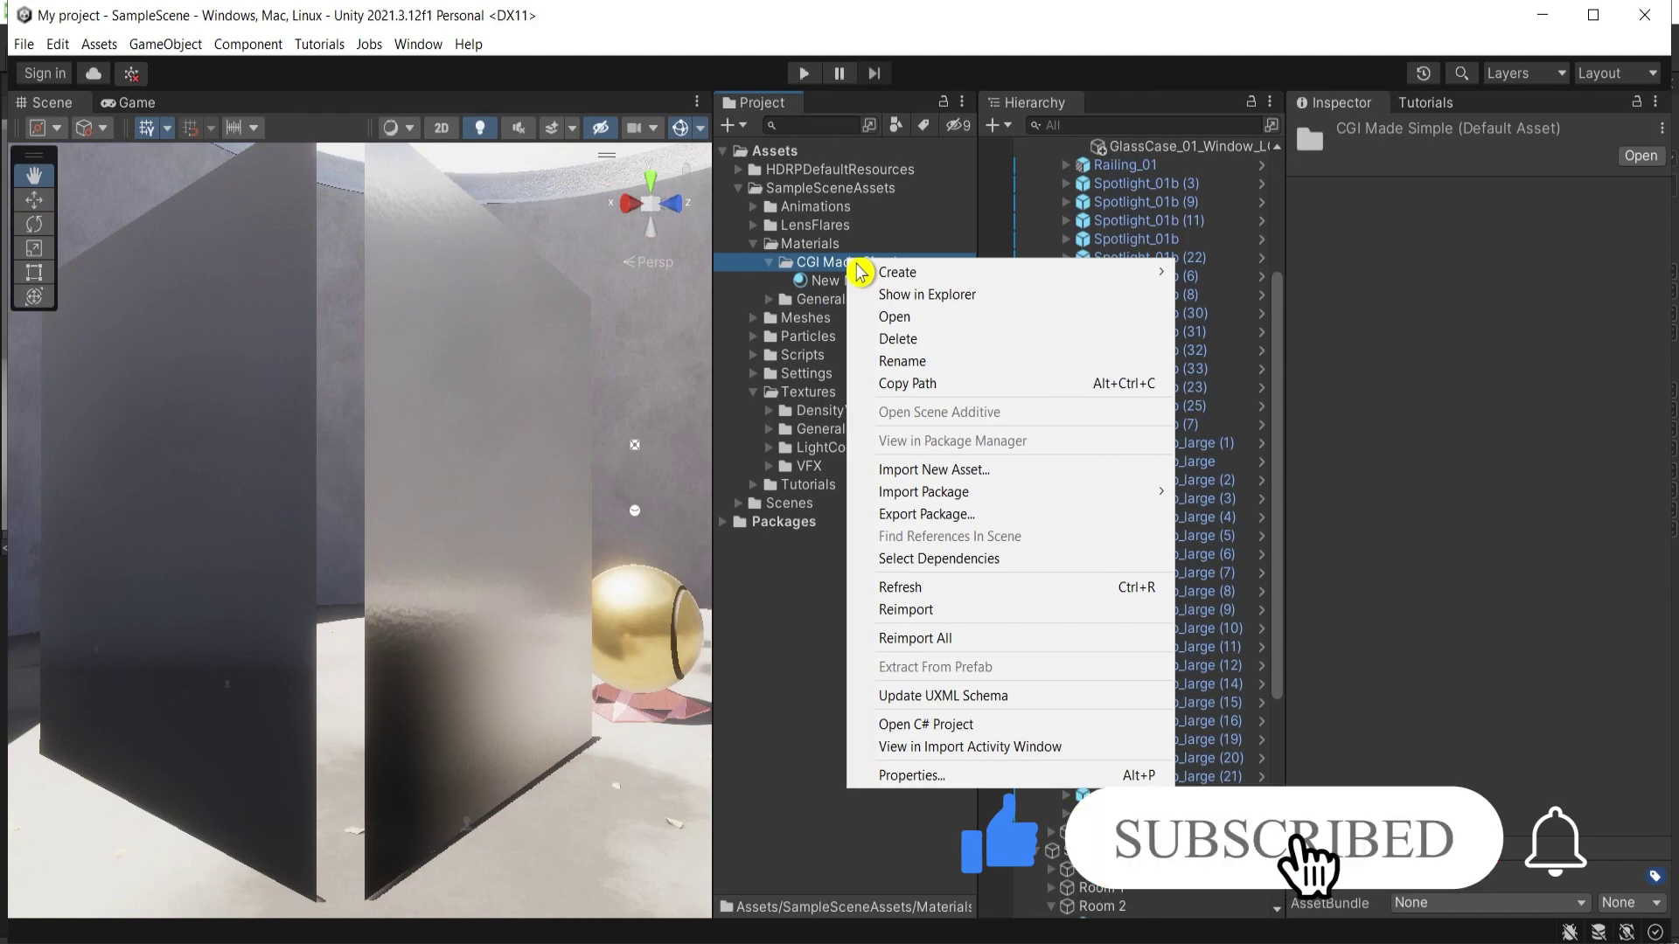
pyautogui.moveTo(888, 272)
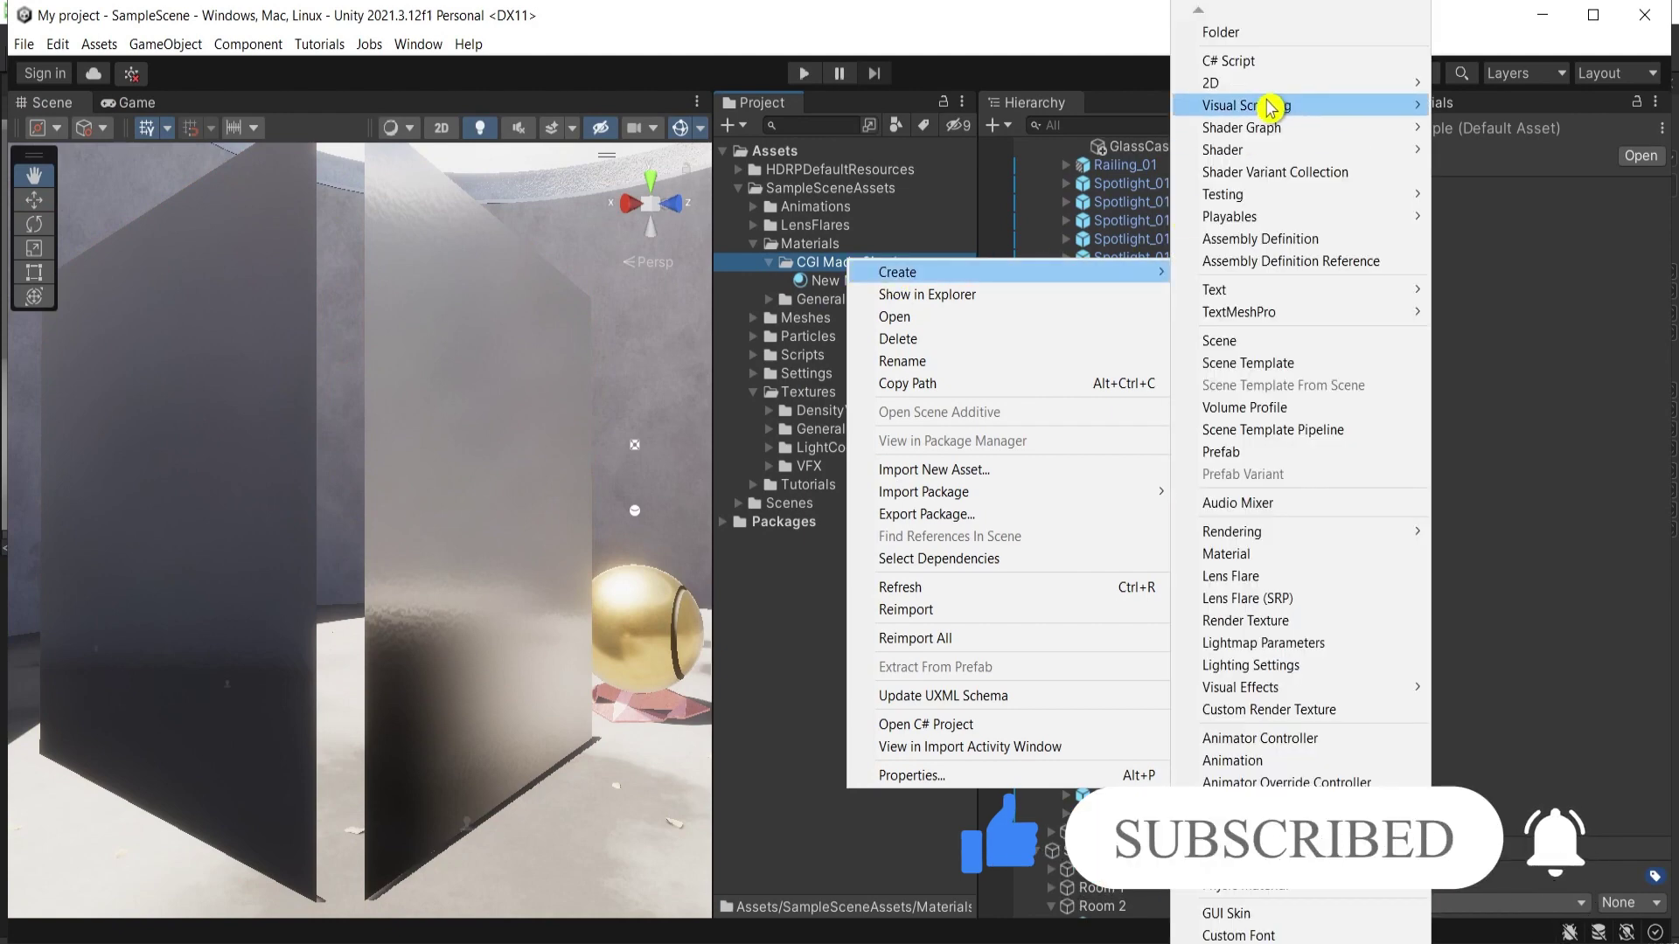
pyautogui.click(1281, 556)
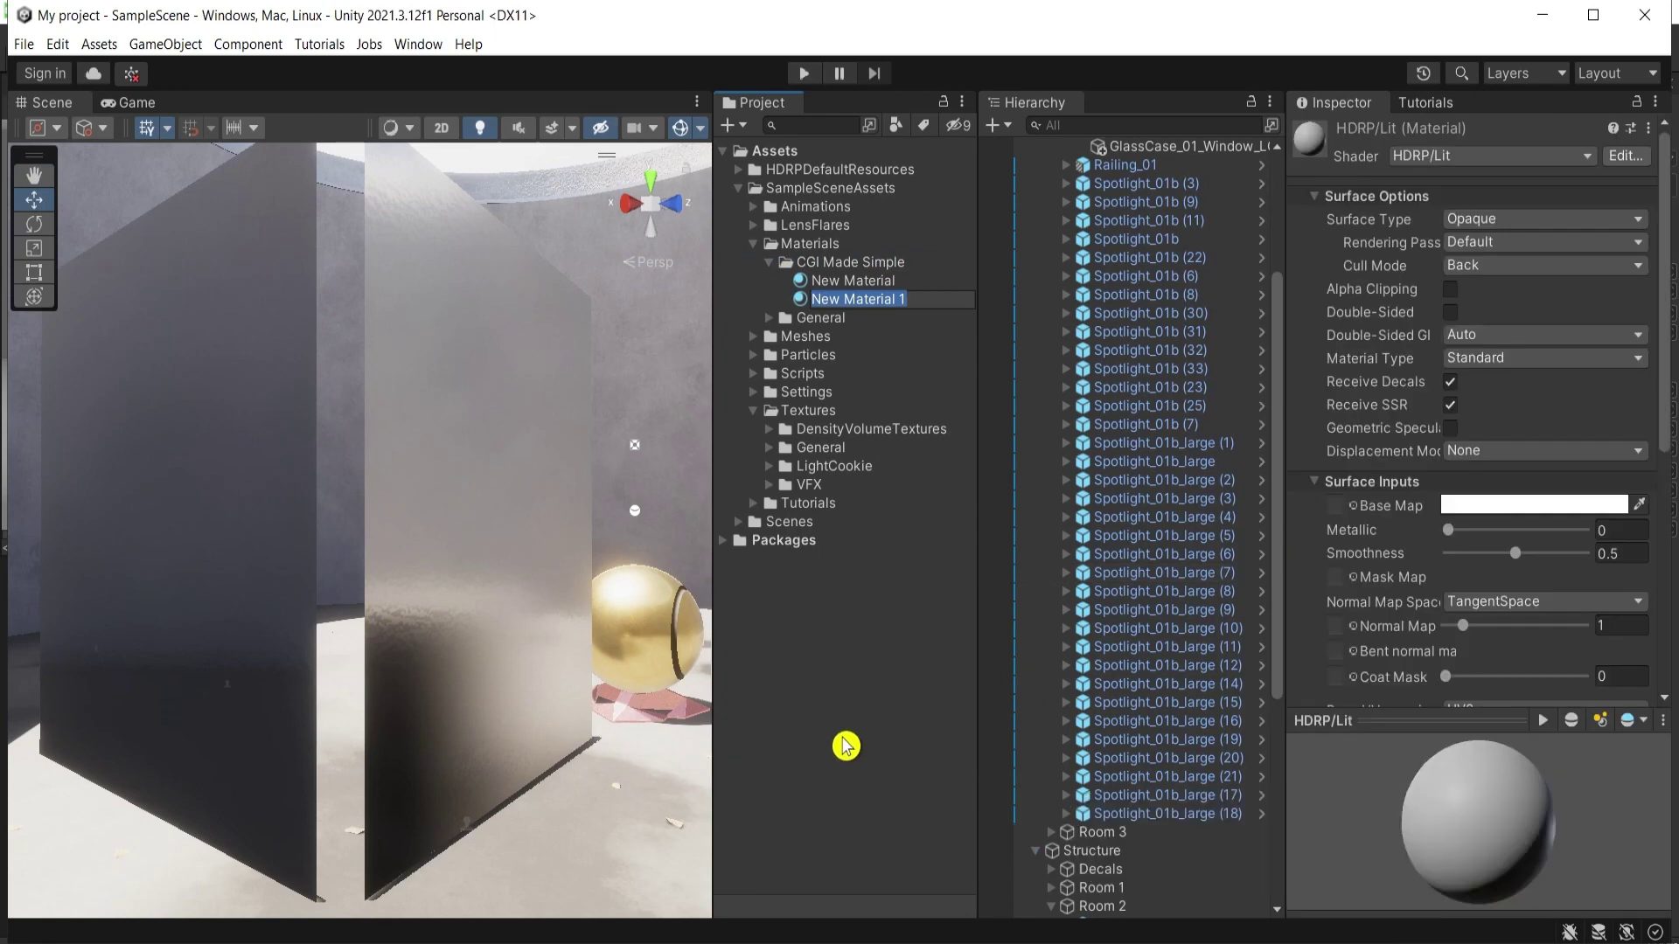
pyautogui.write('me')
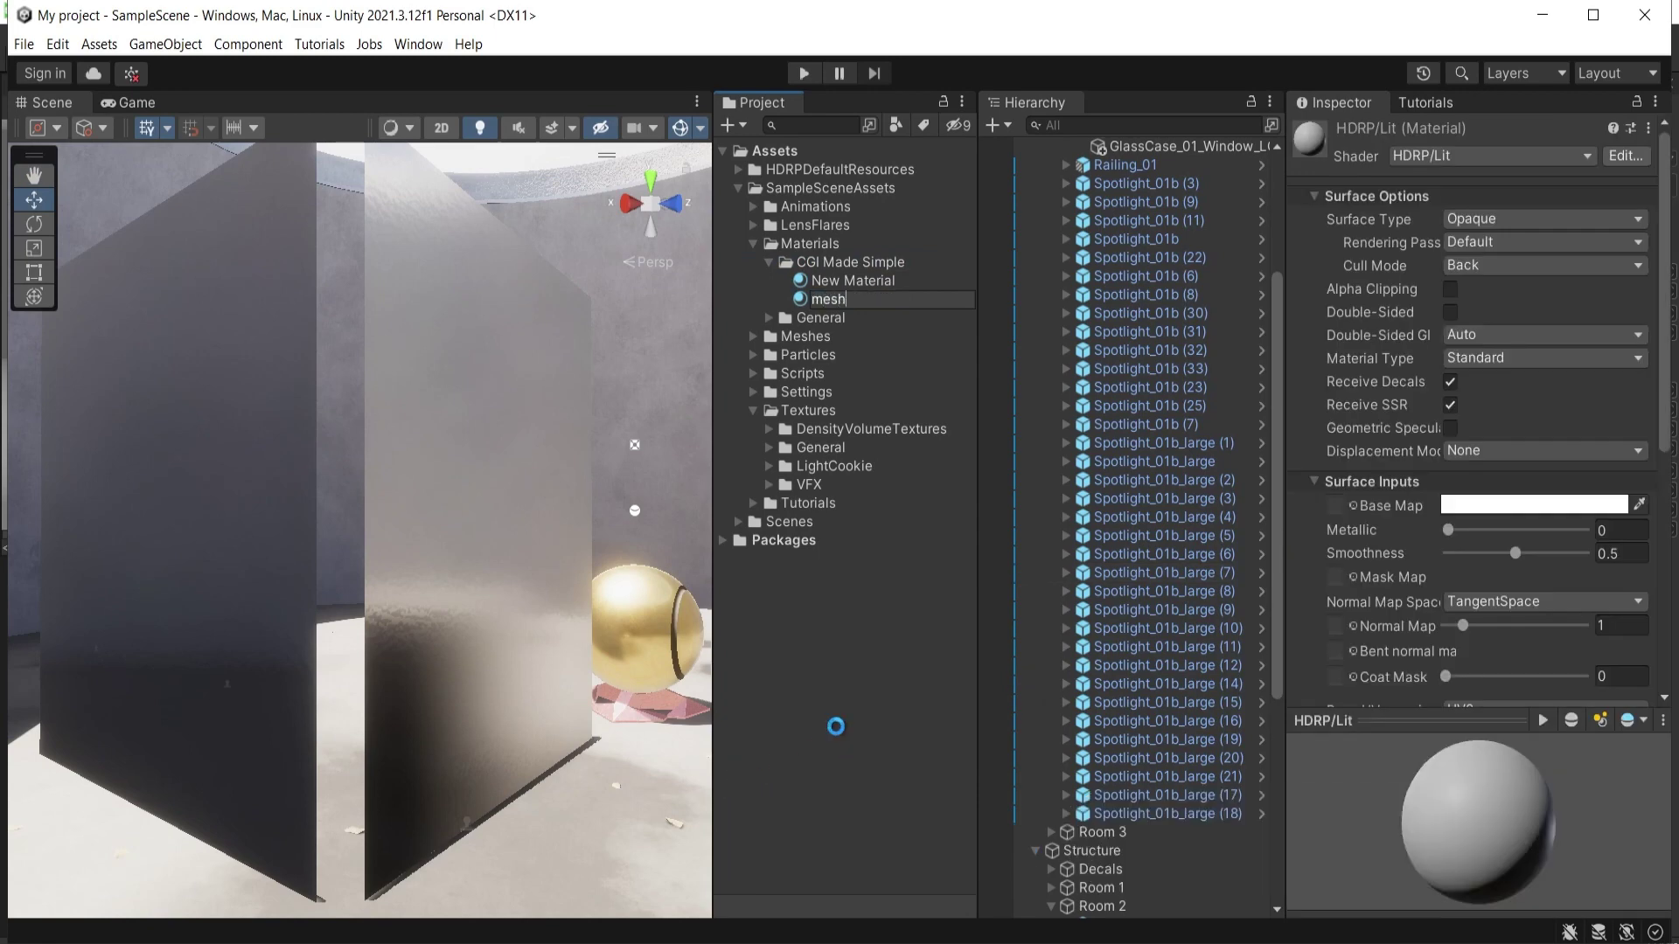
pyautogui.write('sh')
pyautogui.press('Return')
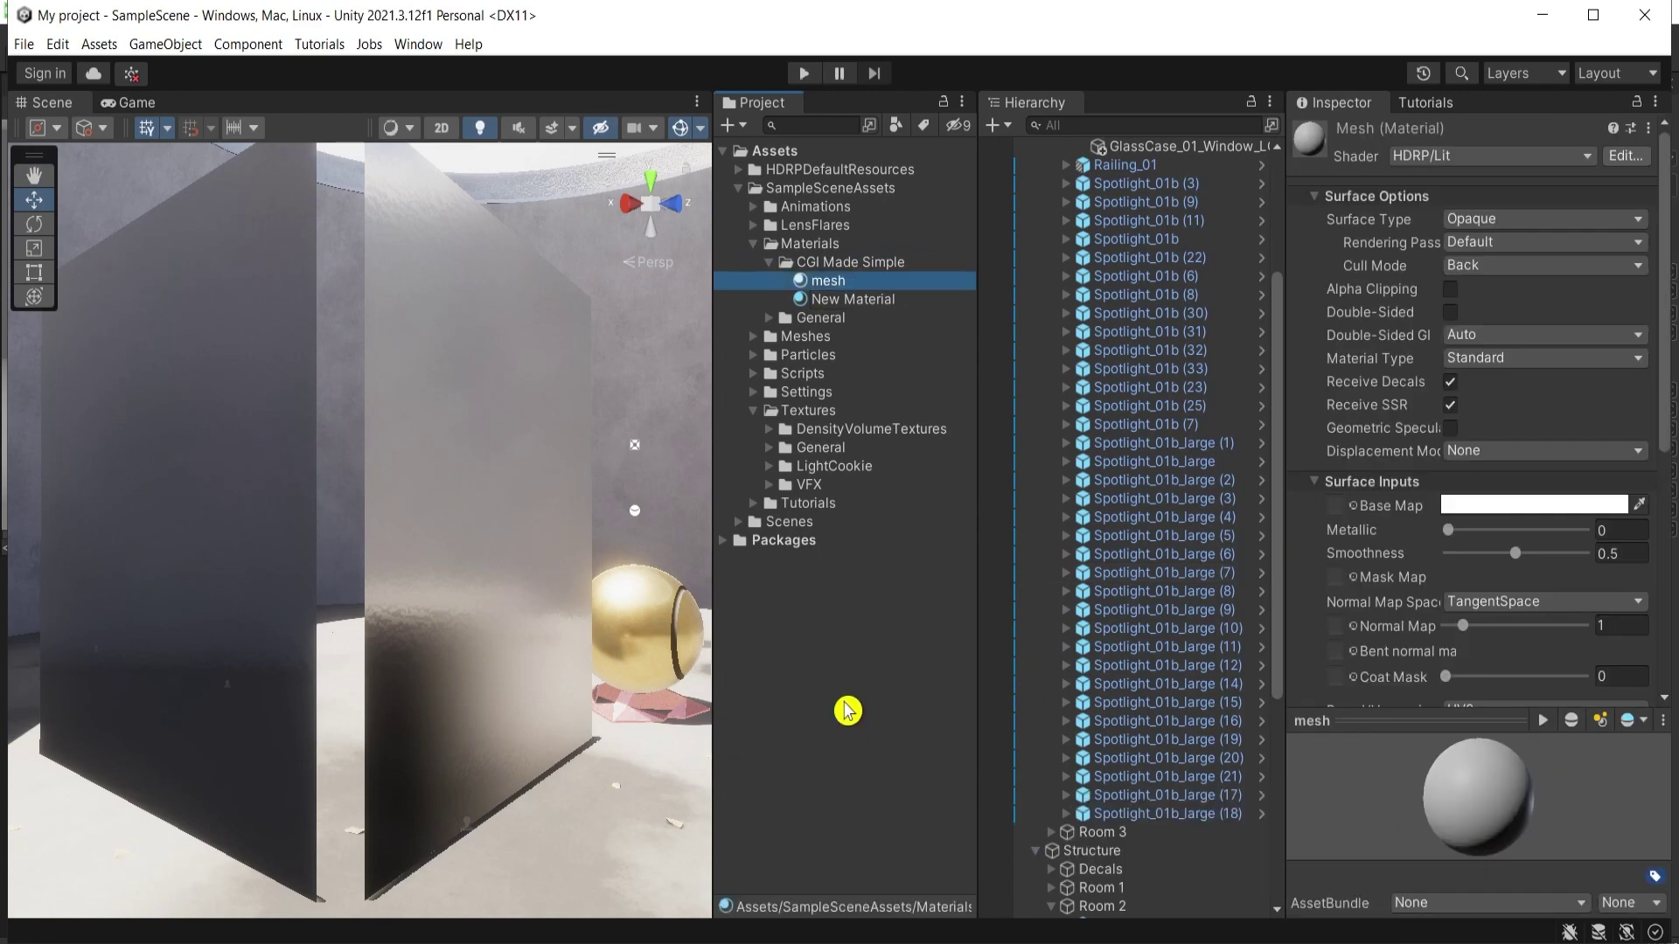
# Drag the seven exported mesh_ PNG maps from Explorer into Unity's CGI Made Simple folder
pyautogui.moveTo(174, 901)
pyautogui.click(503, 874)
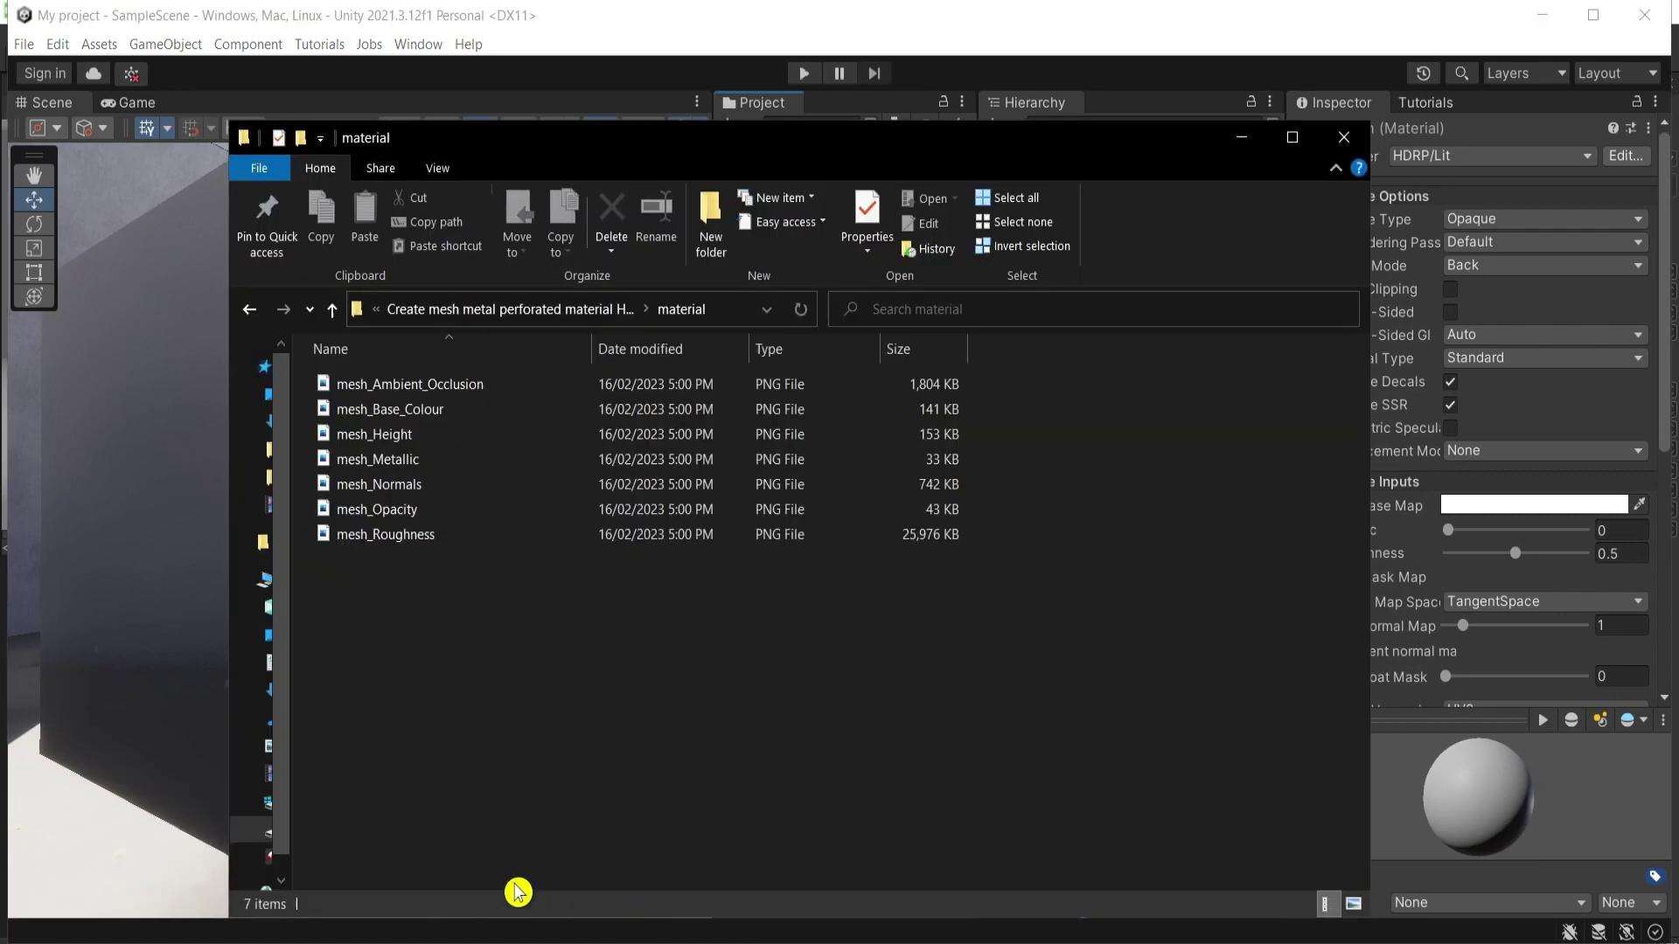
pyautogui.moveTo(615, 674); pyautogui.dragTo(371, 378)
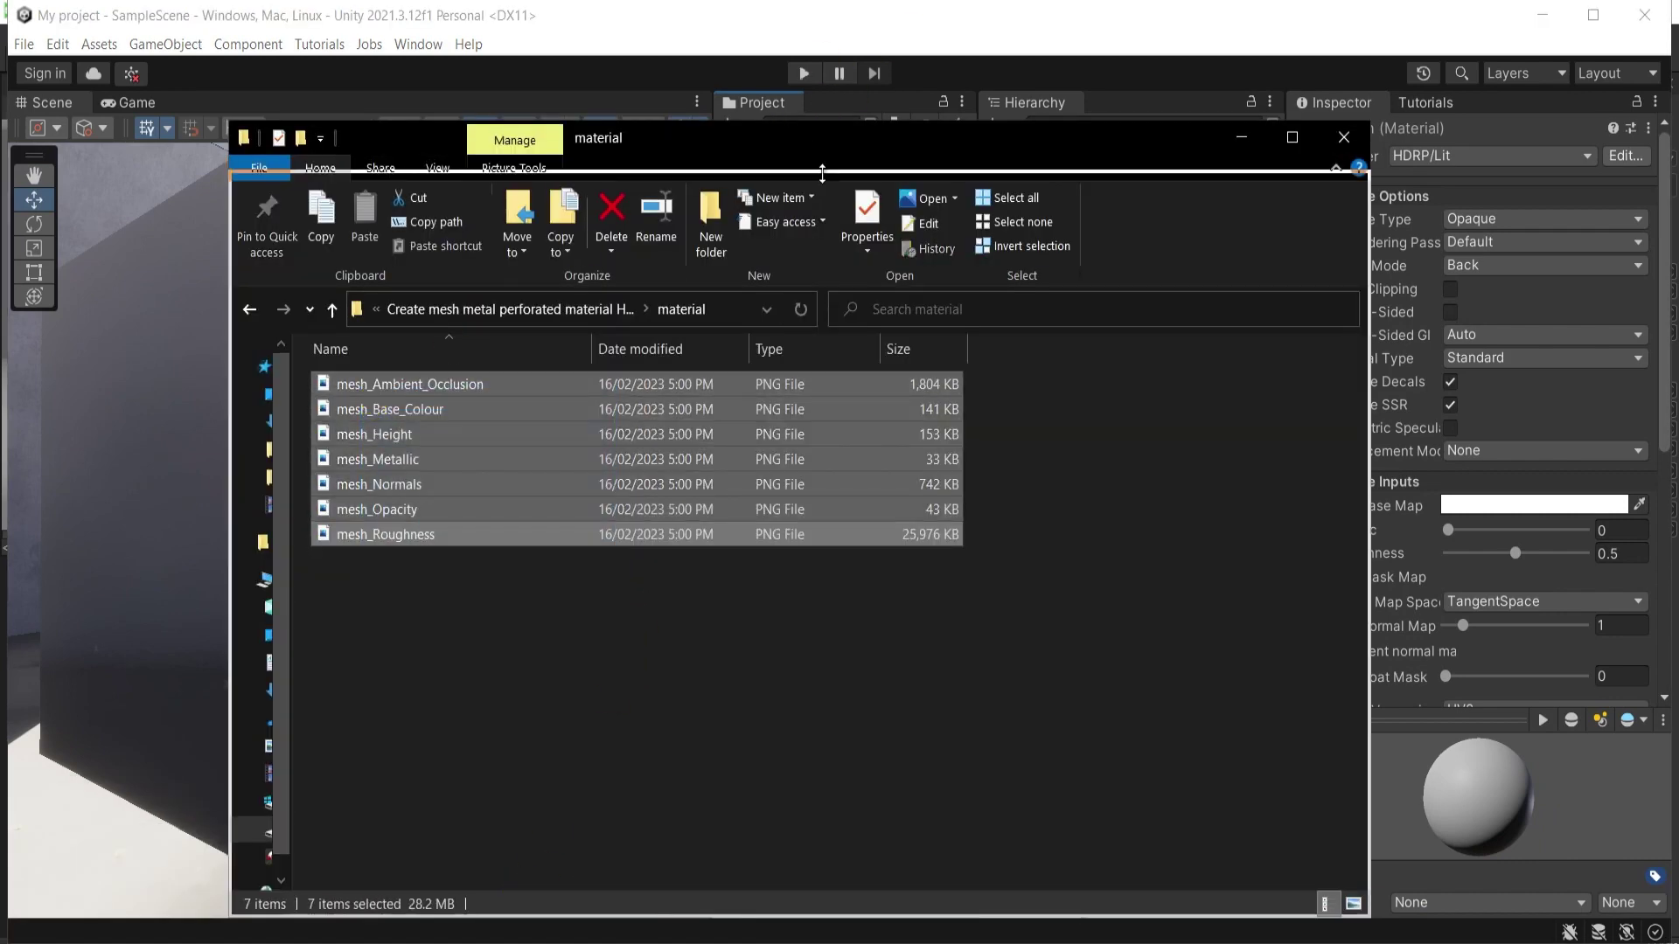
pyautogui.moveTo(919, 357); pyautogui.dragTo(842, 323)
pyautogui.moveTo(410, 587); pyautogui.dragTo(851, 267)
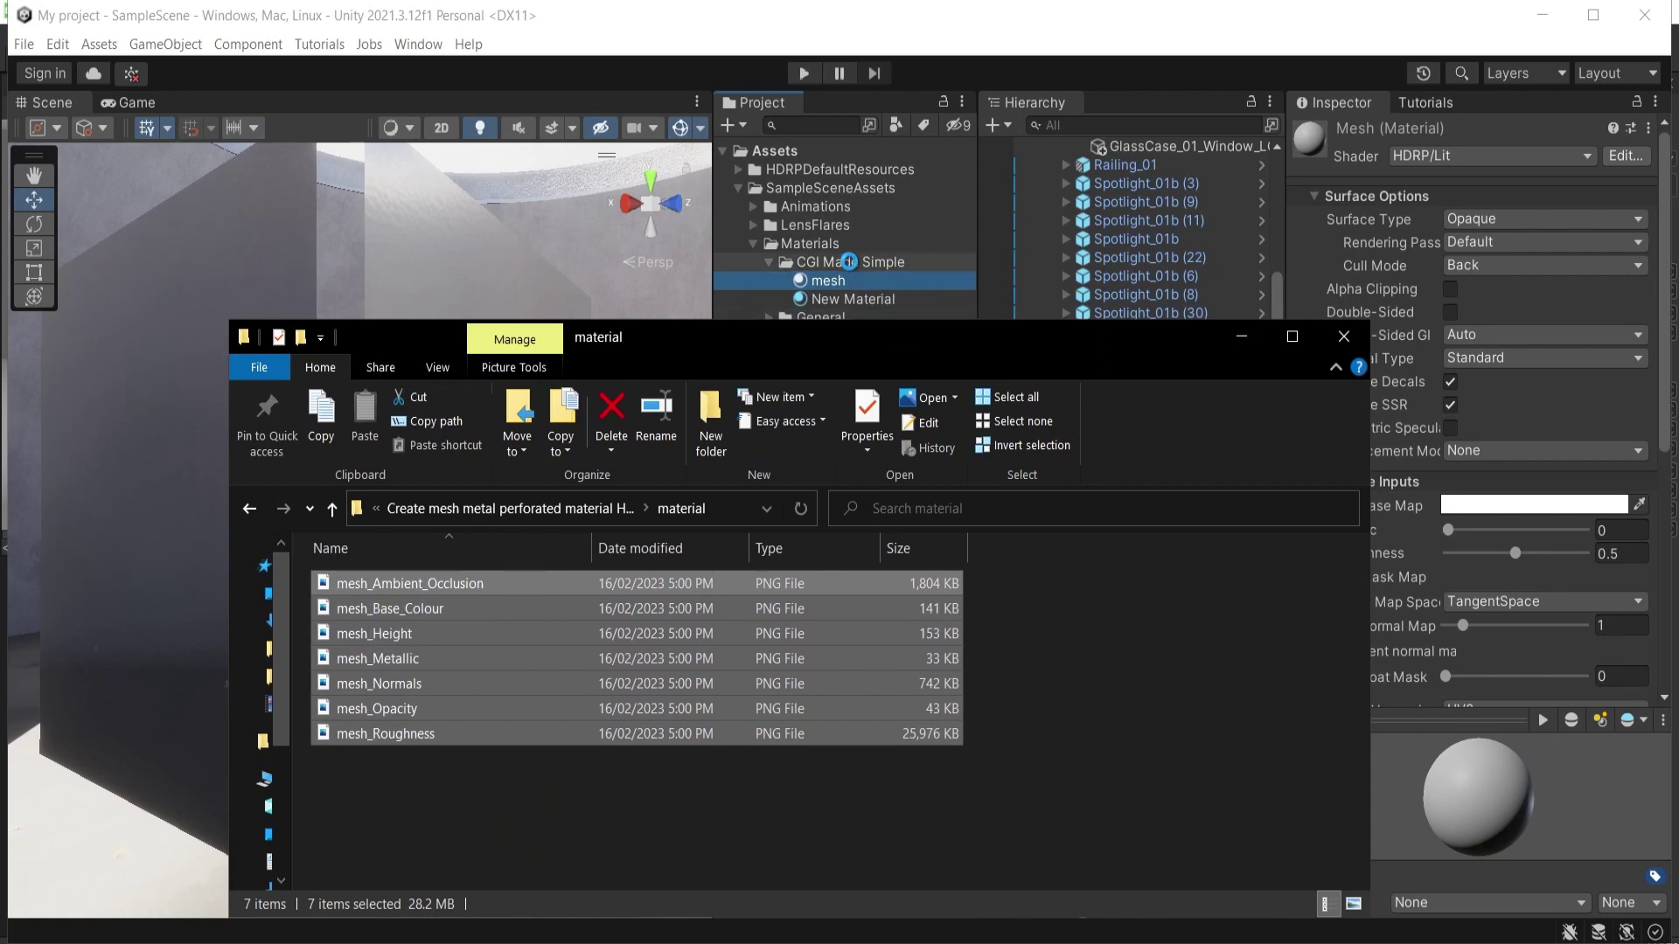
pyautogui.moveTo(848, 262); pyautogui.dragTo(861, 275)
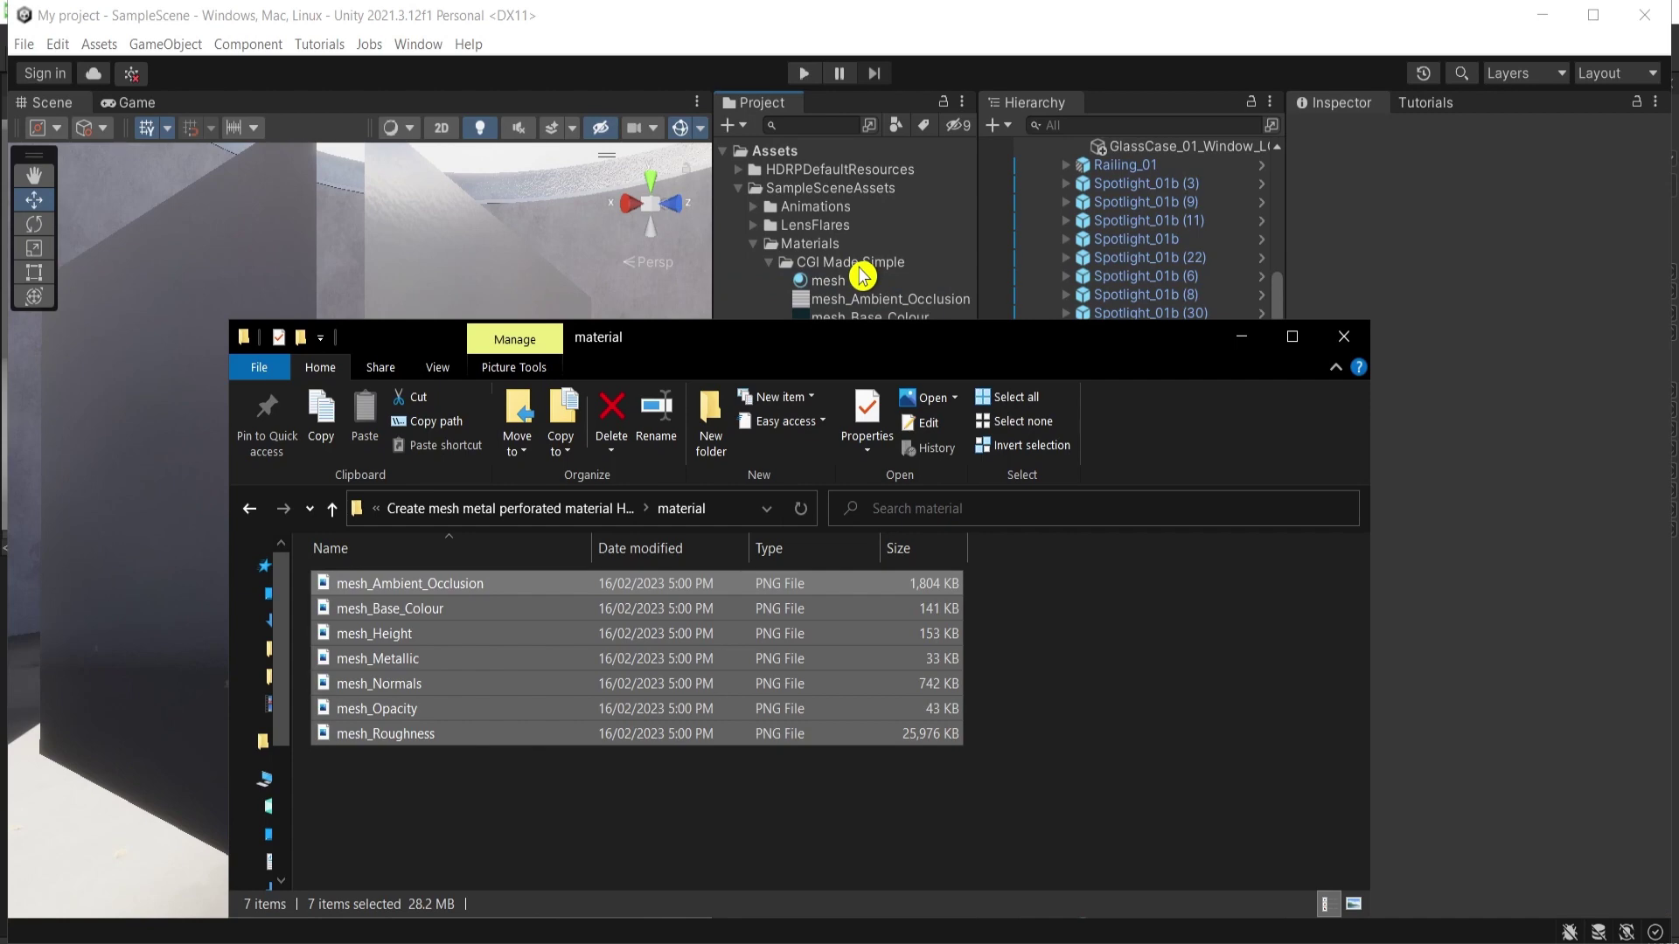
pyautogui.click(955, 30)
pyautogui.rightClick(857, 261)
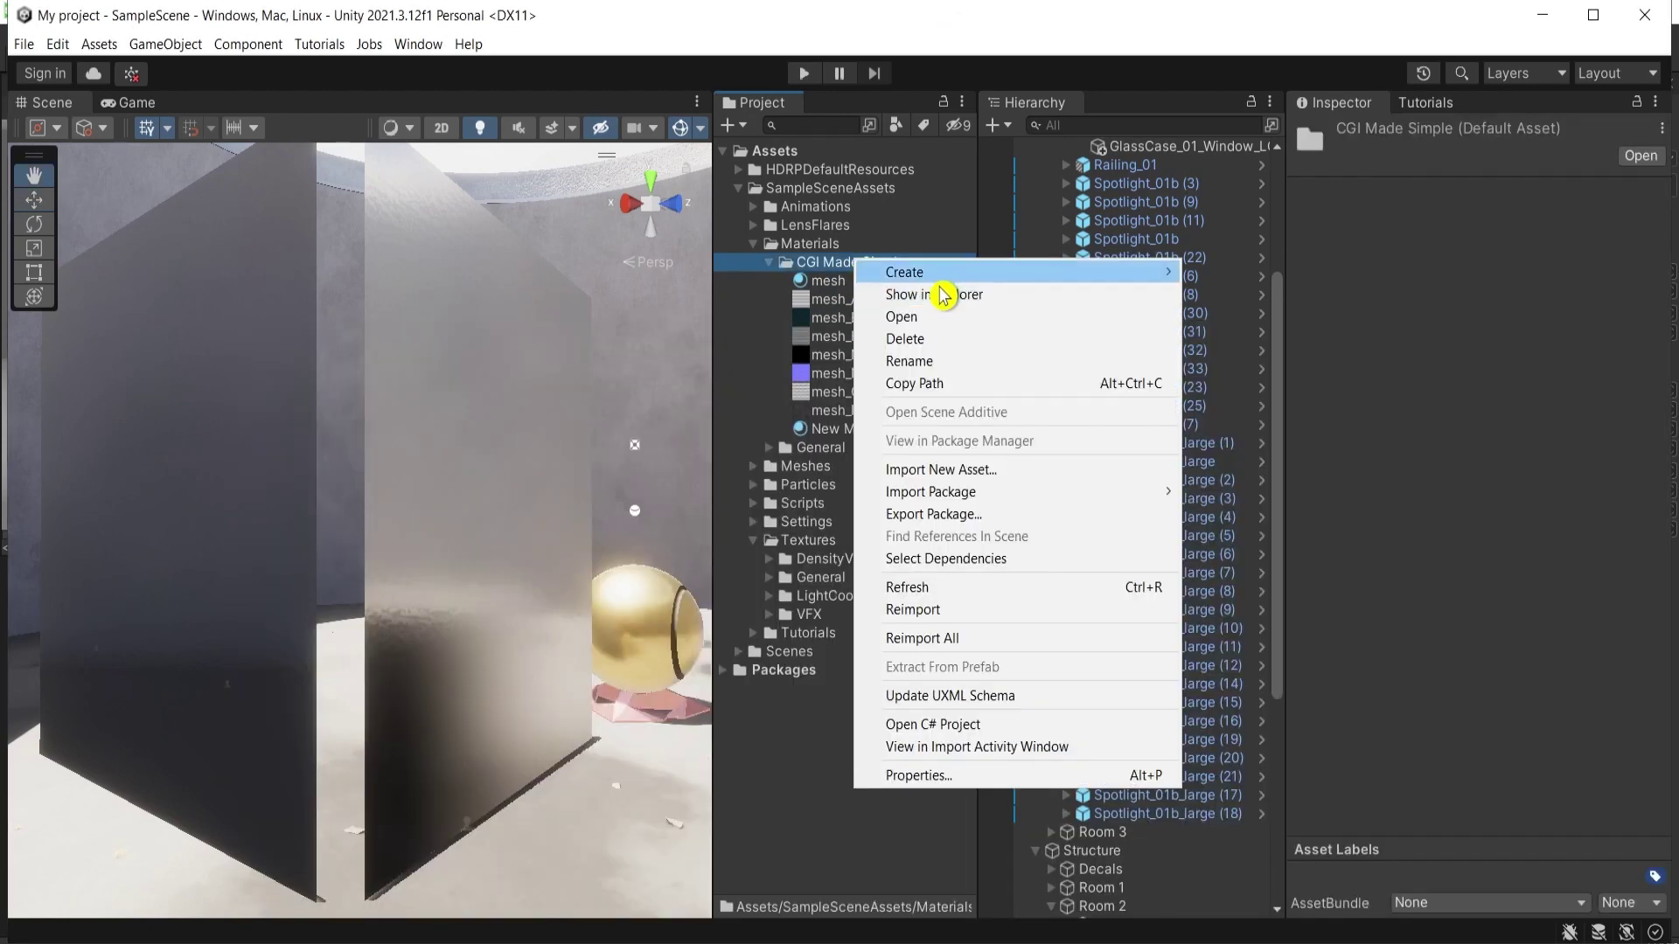
# Create a folder named mesh inside CGI Made Simple
pyautogui.moveTo(945, 285)
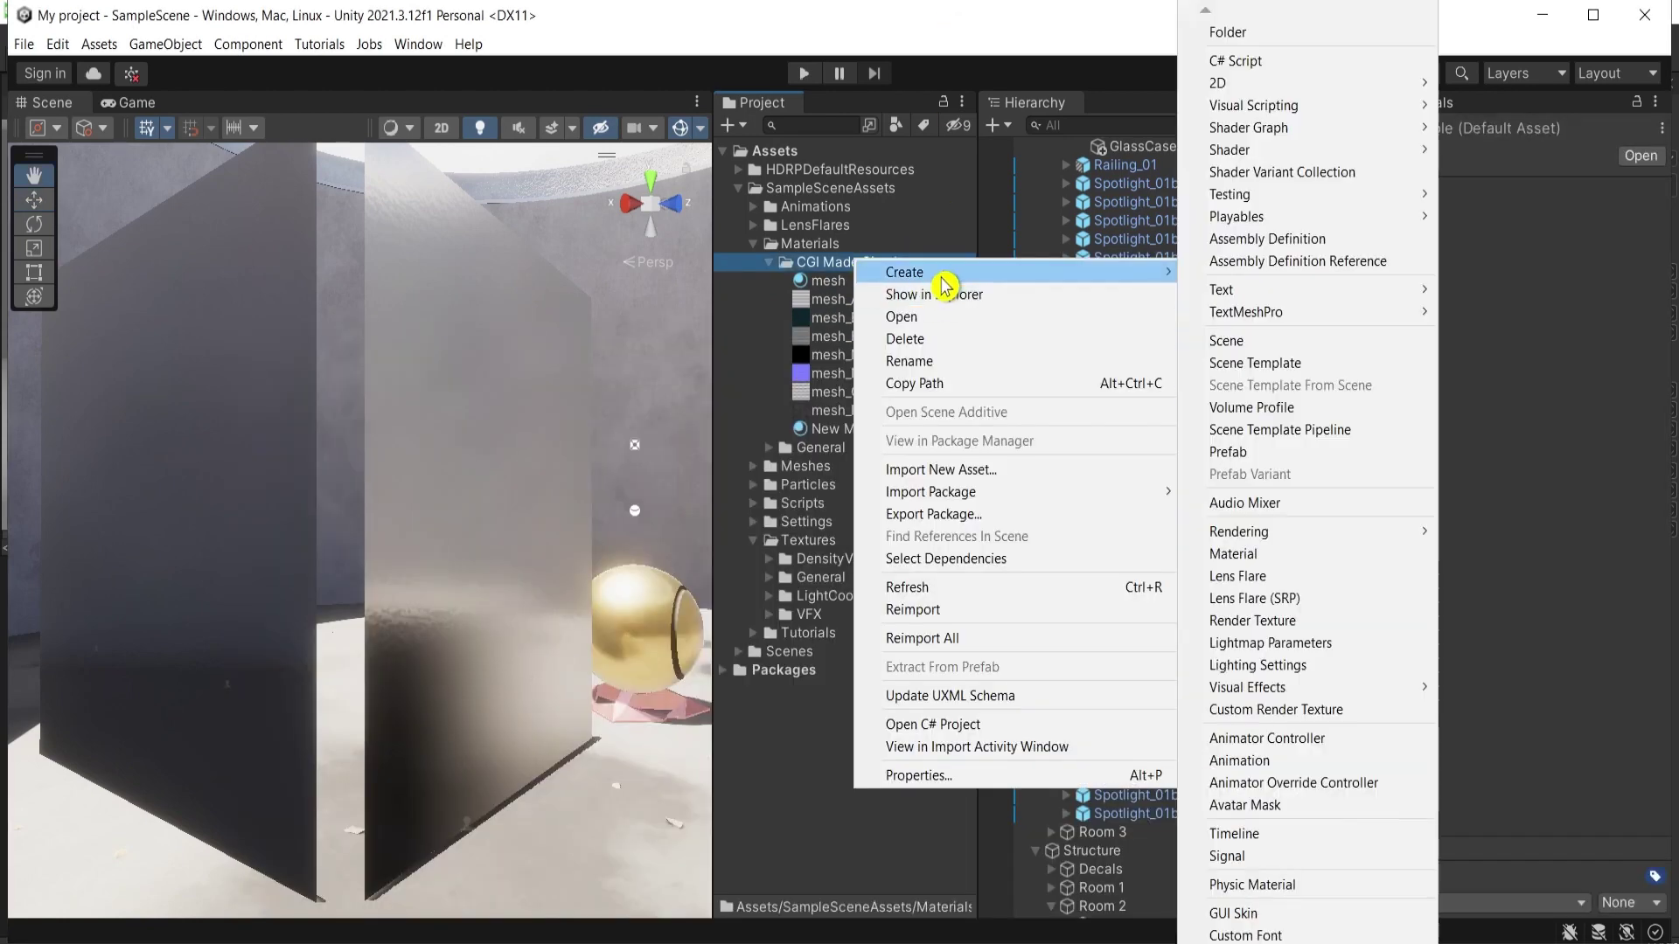
pyautogui.click(1311, 31)
pyautogui.write('mesh')
pyautogui.press('Return')
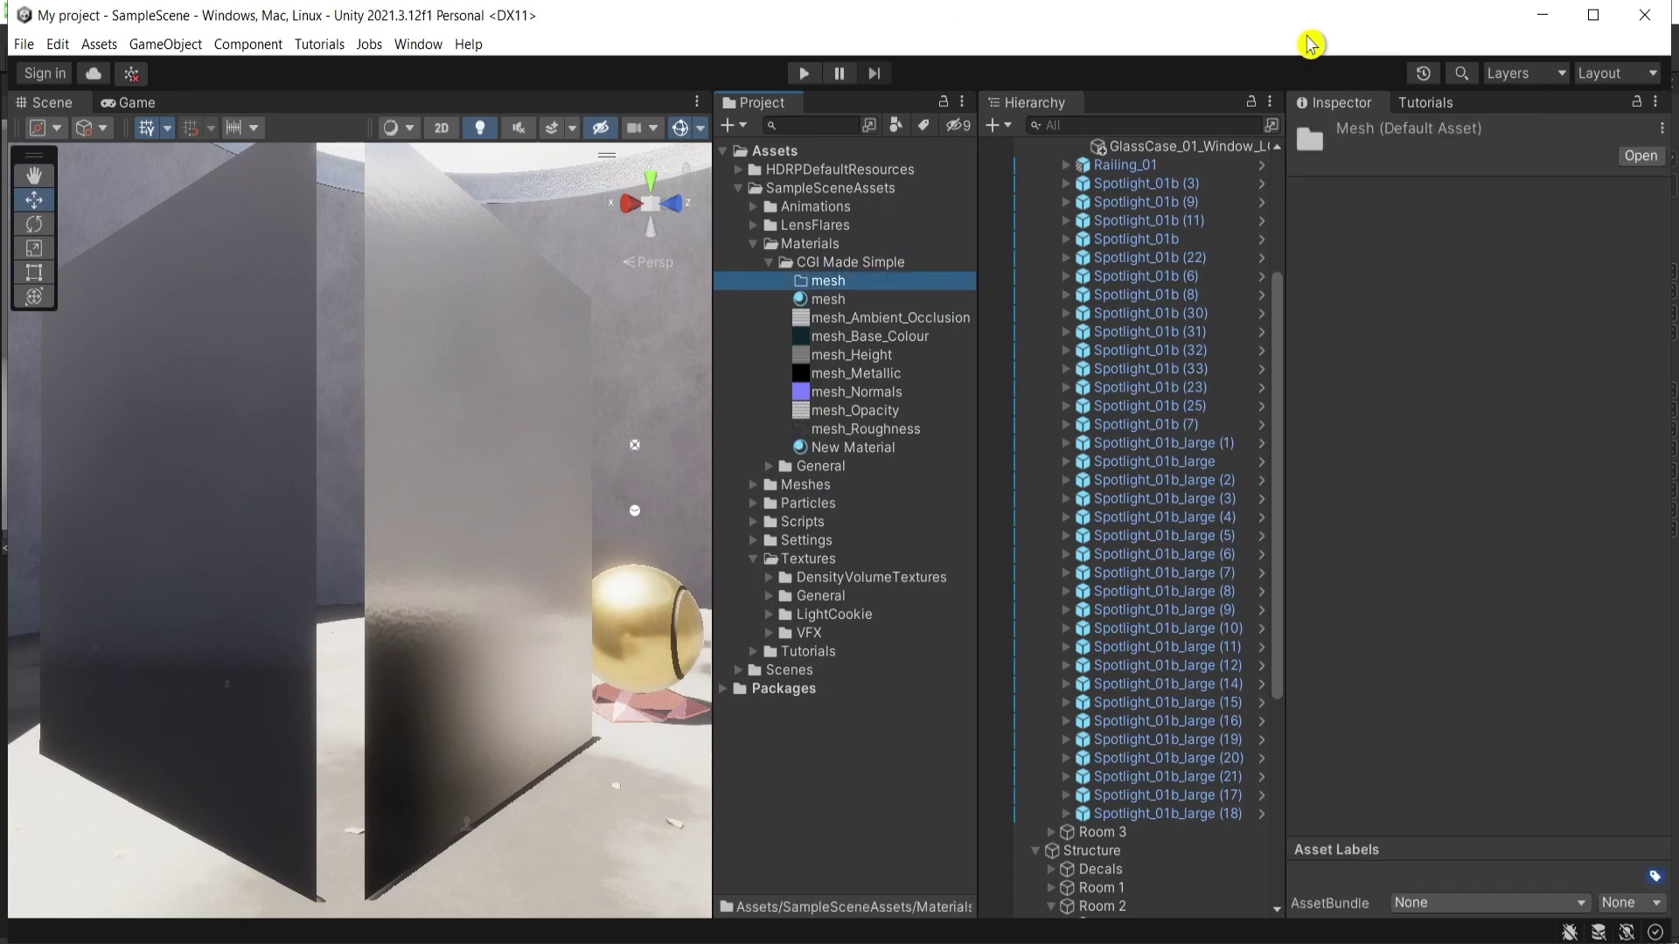
# Move the mesh material and its seven texture maps into the mesh folder
pyautogui.click(831, 299)
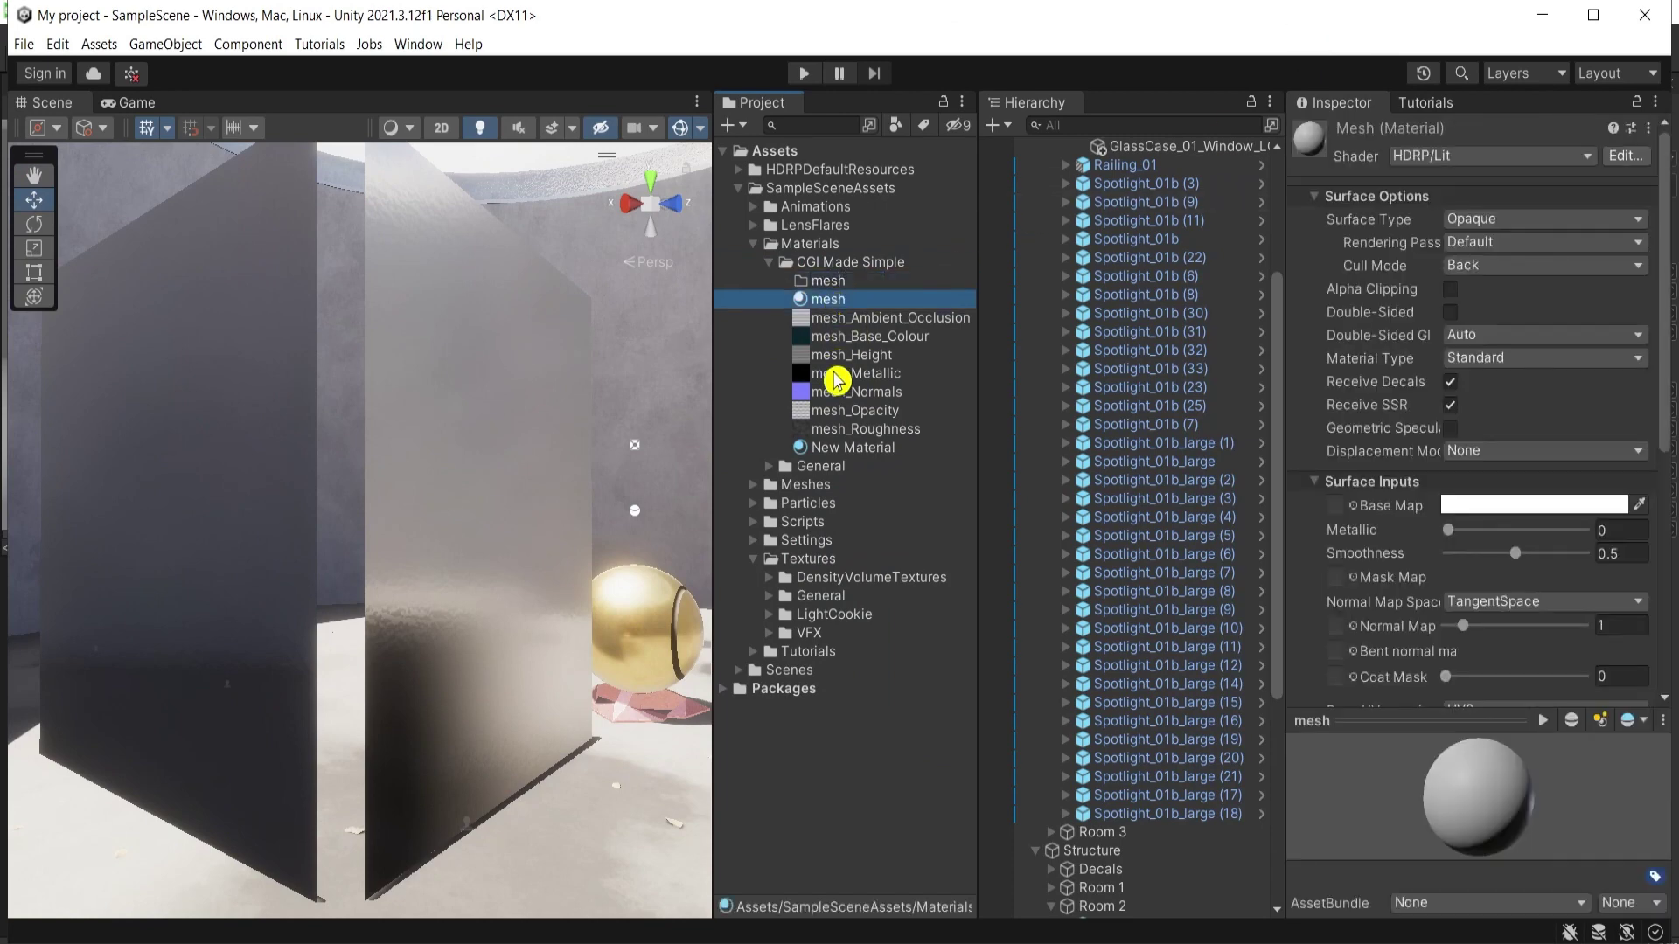
pyautogui.keyDown('shift'); pyautogui.click(835, 429); pyautogui.keyUp('shift')
pyautogui.moveTo(833, 276); pyautogui.dragTo(832, 281)
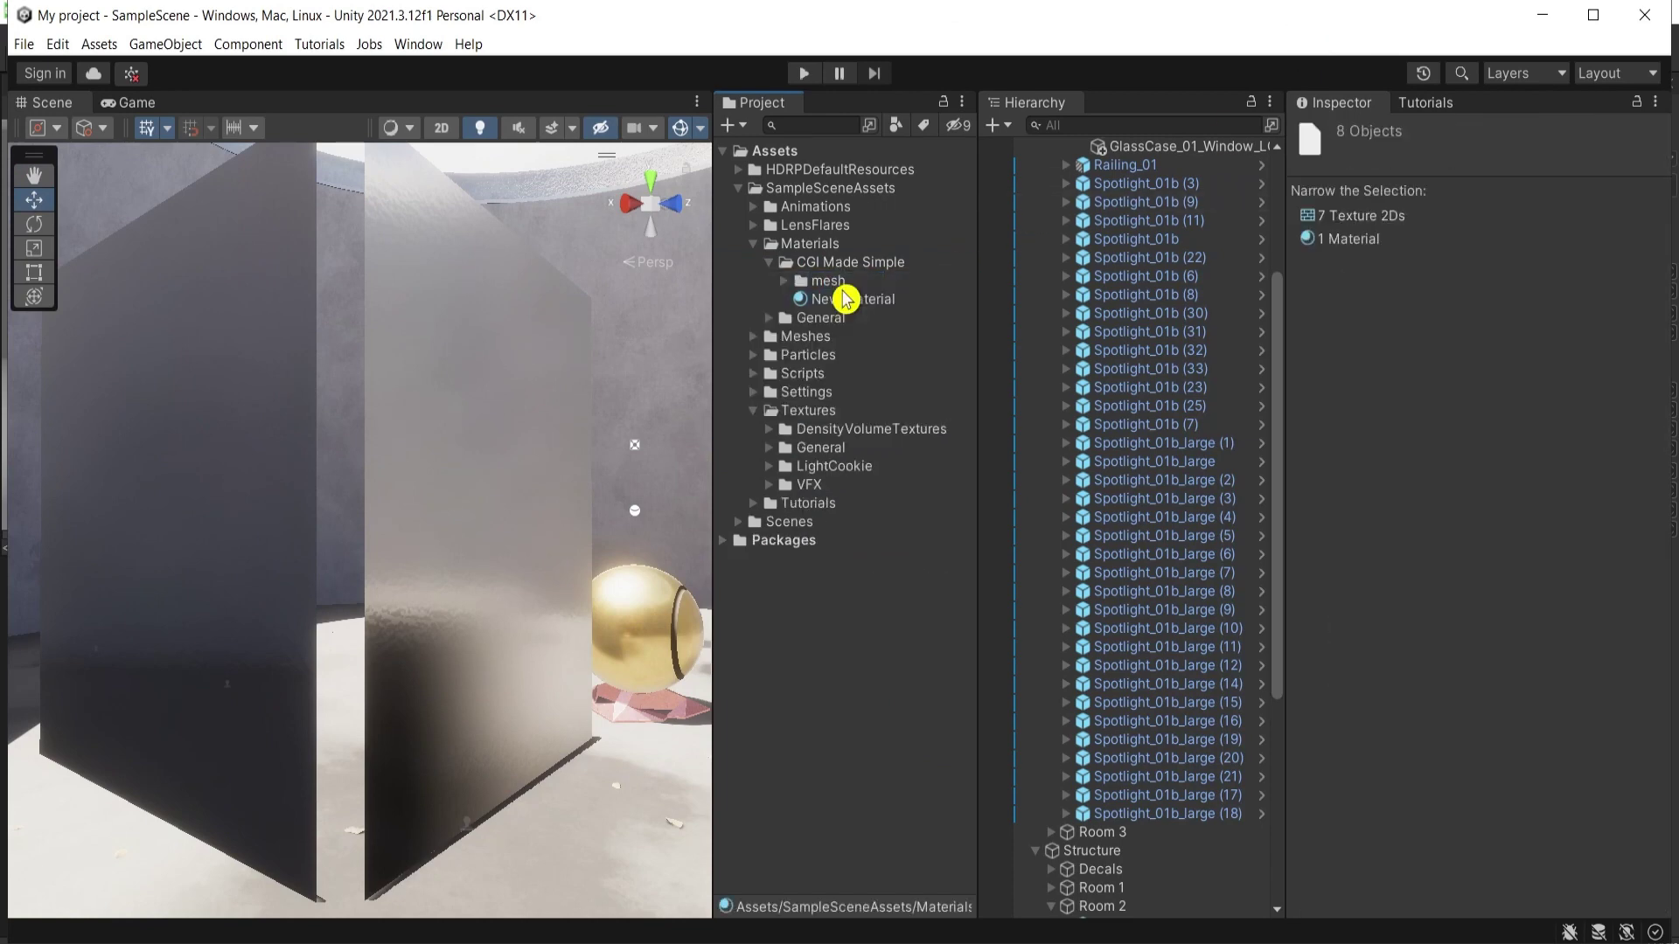
pyautogui.click(785, 281)
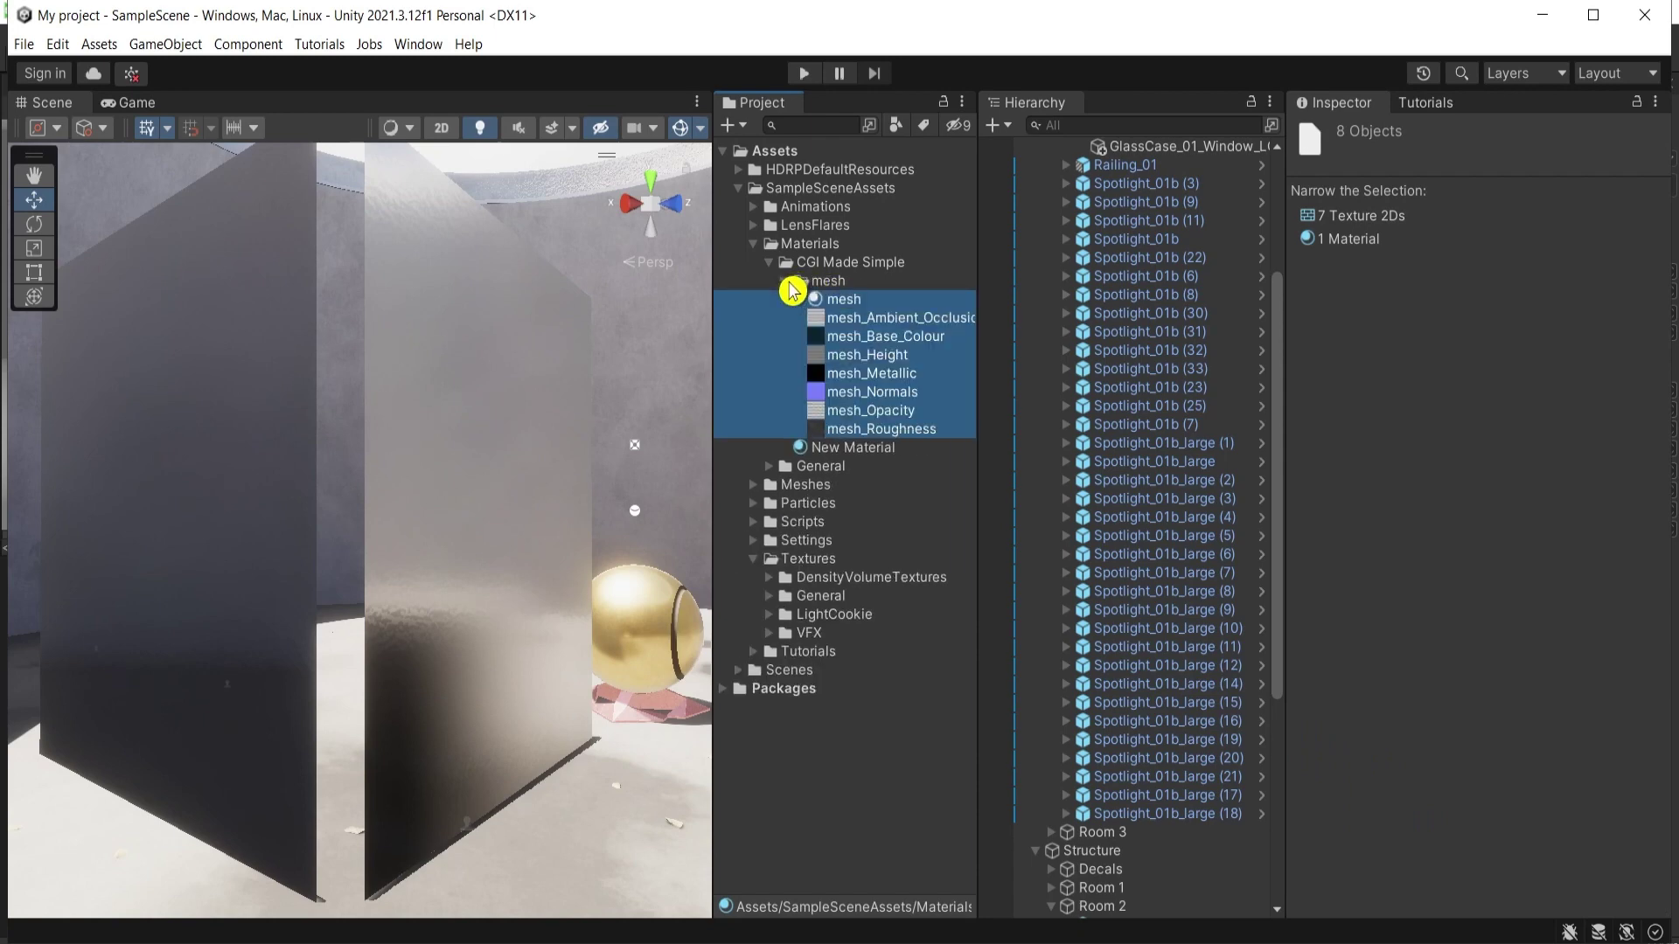
pyautogui.click(866, 300)
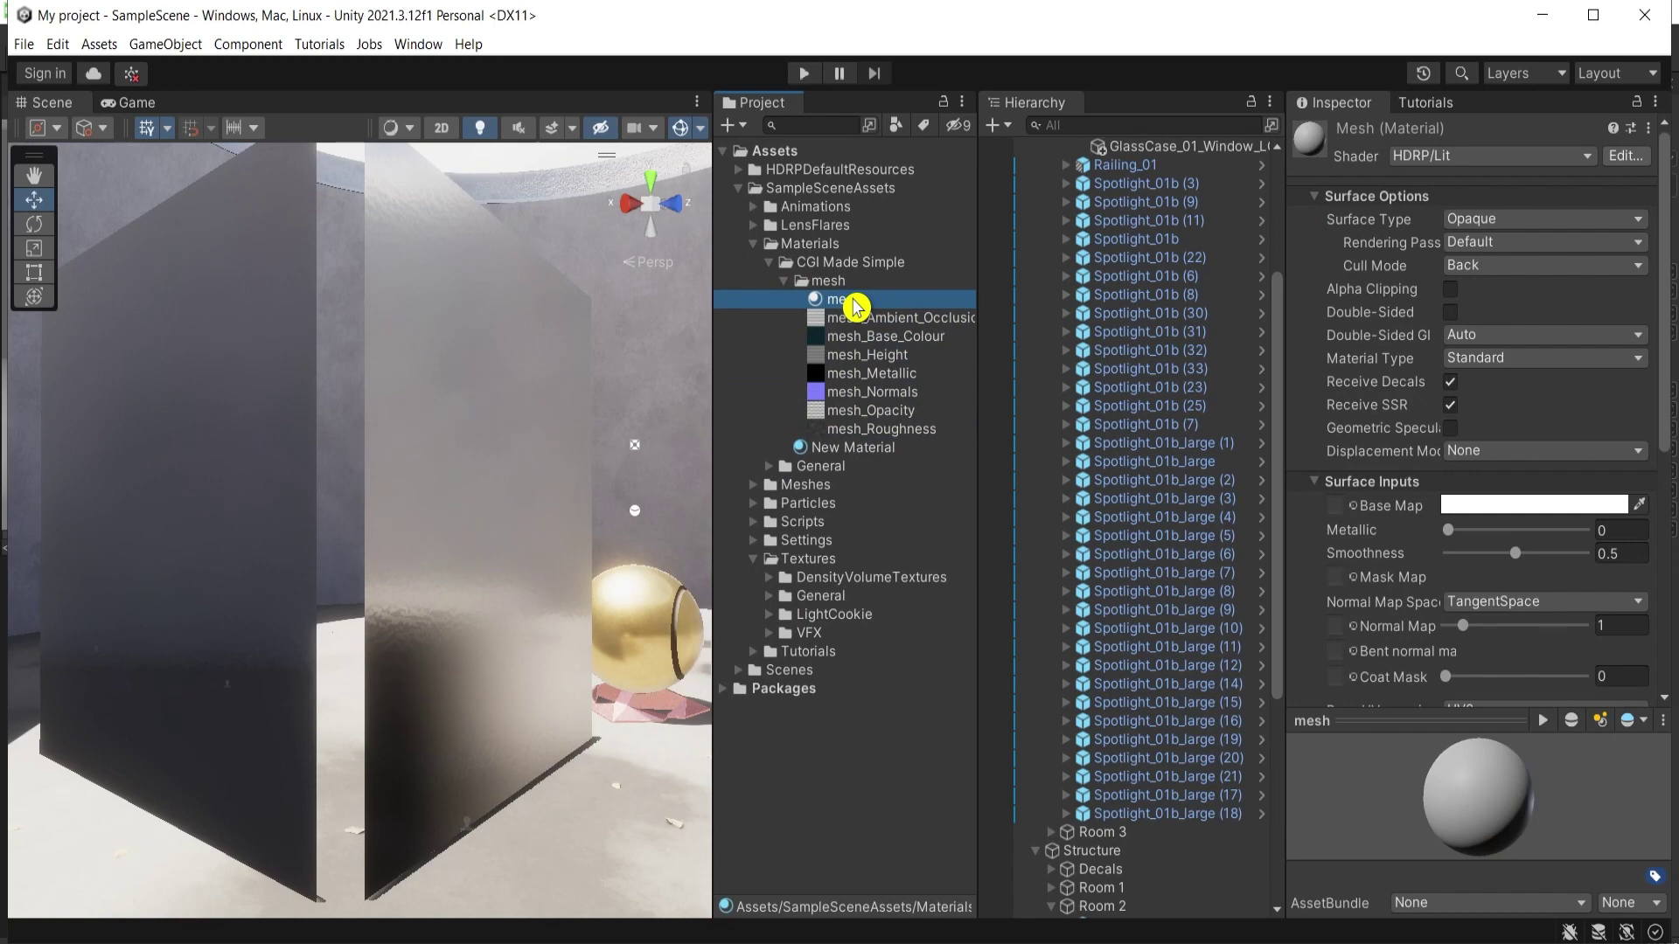
# Apply the mesh material to wall panel GlassCase_01_Window_LOD0 (1) and select it
pyautogui.moveTo(855, 306); pyautogui.dragTo(507, 449)
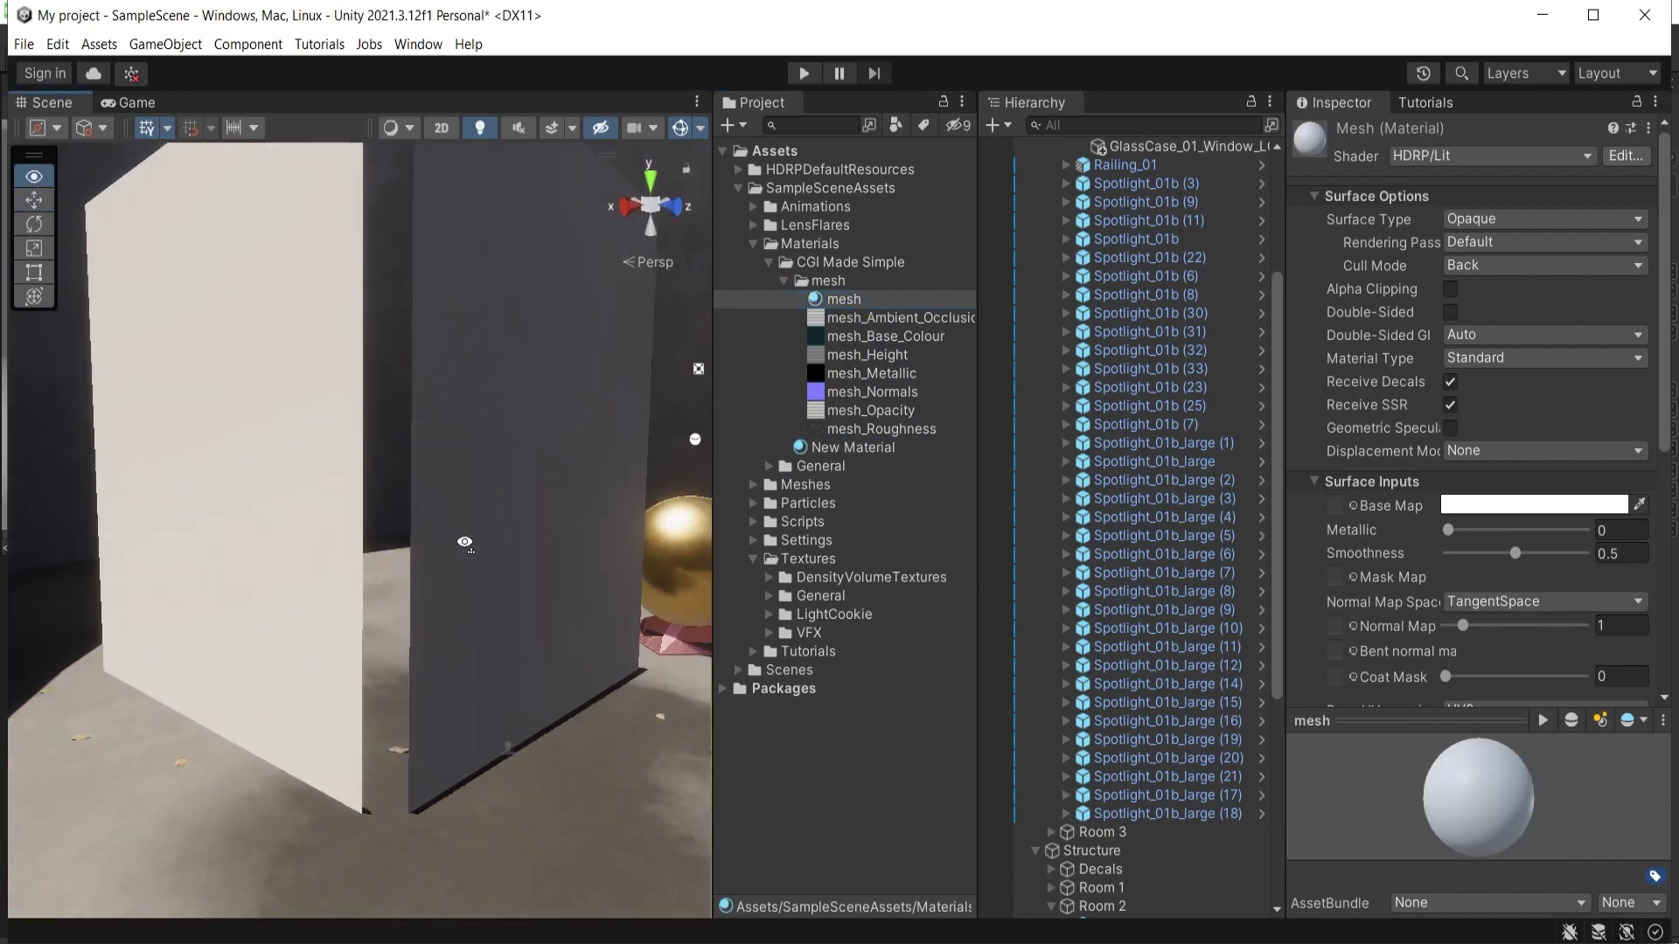
pyautogui.moveTo(465, 542); pyautogui.dragTo(405, 562, button='right')
pyautogui.click(501, 568)
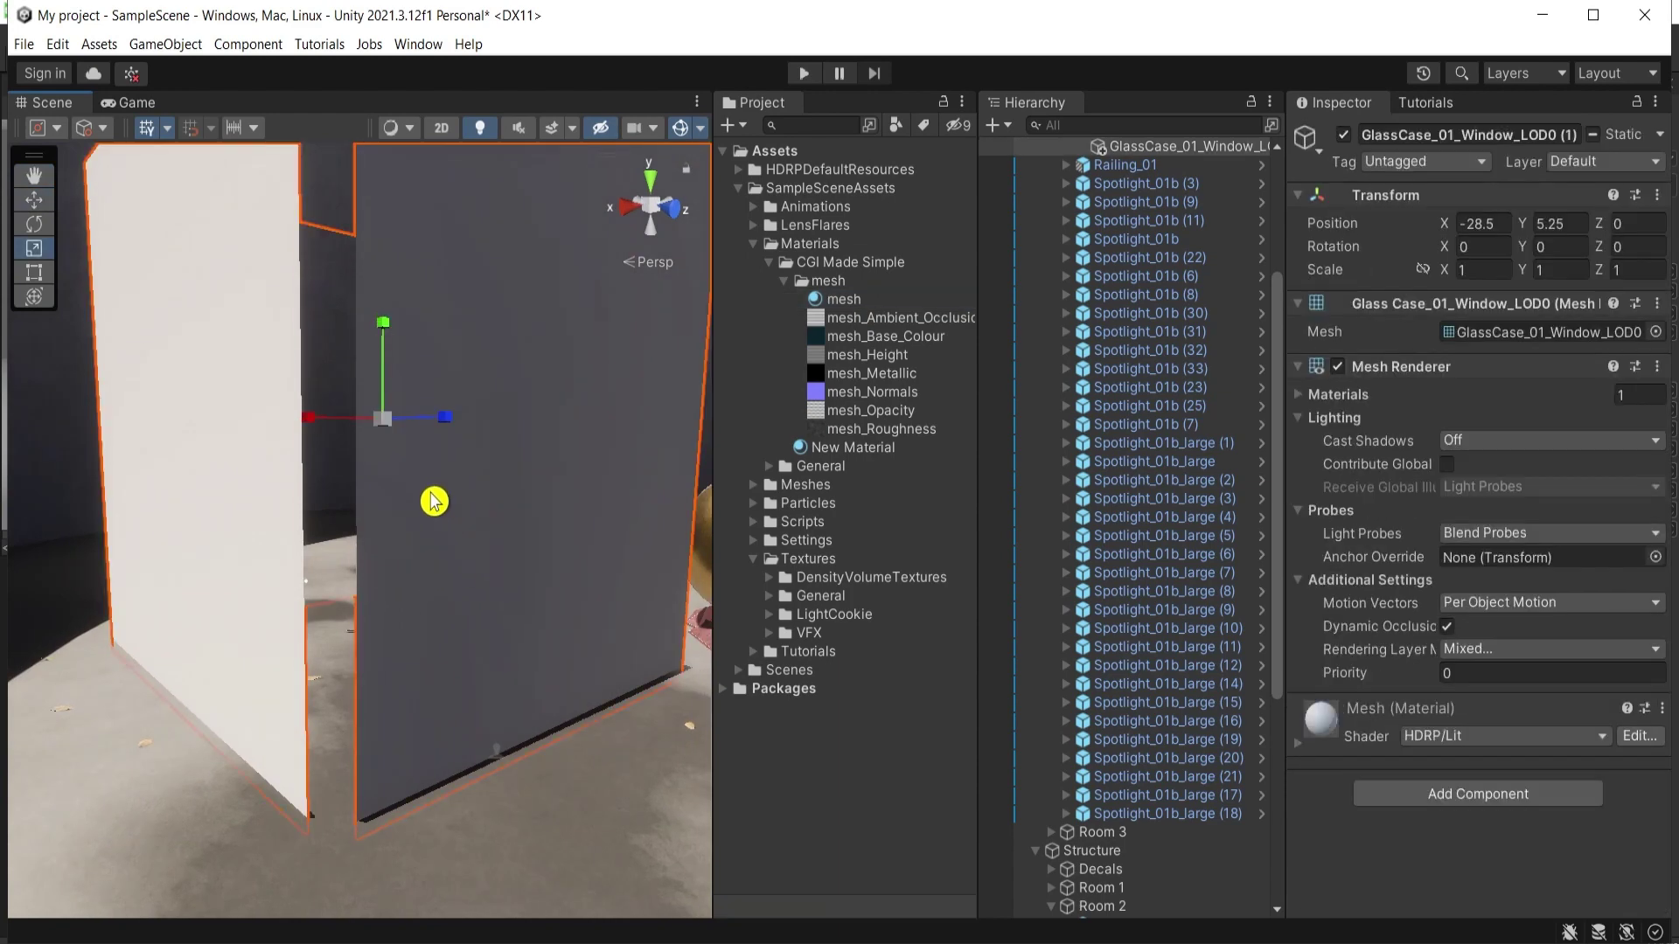
pyautogui.moveTo(469, 494); pyautogui.dragTo(469, 569, button='right')
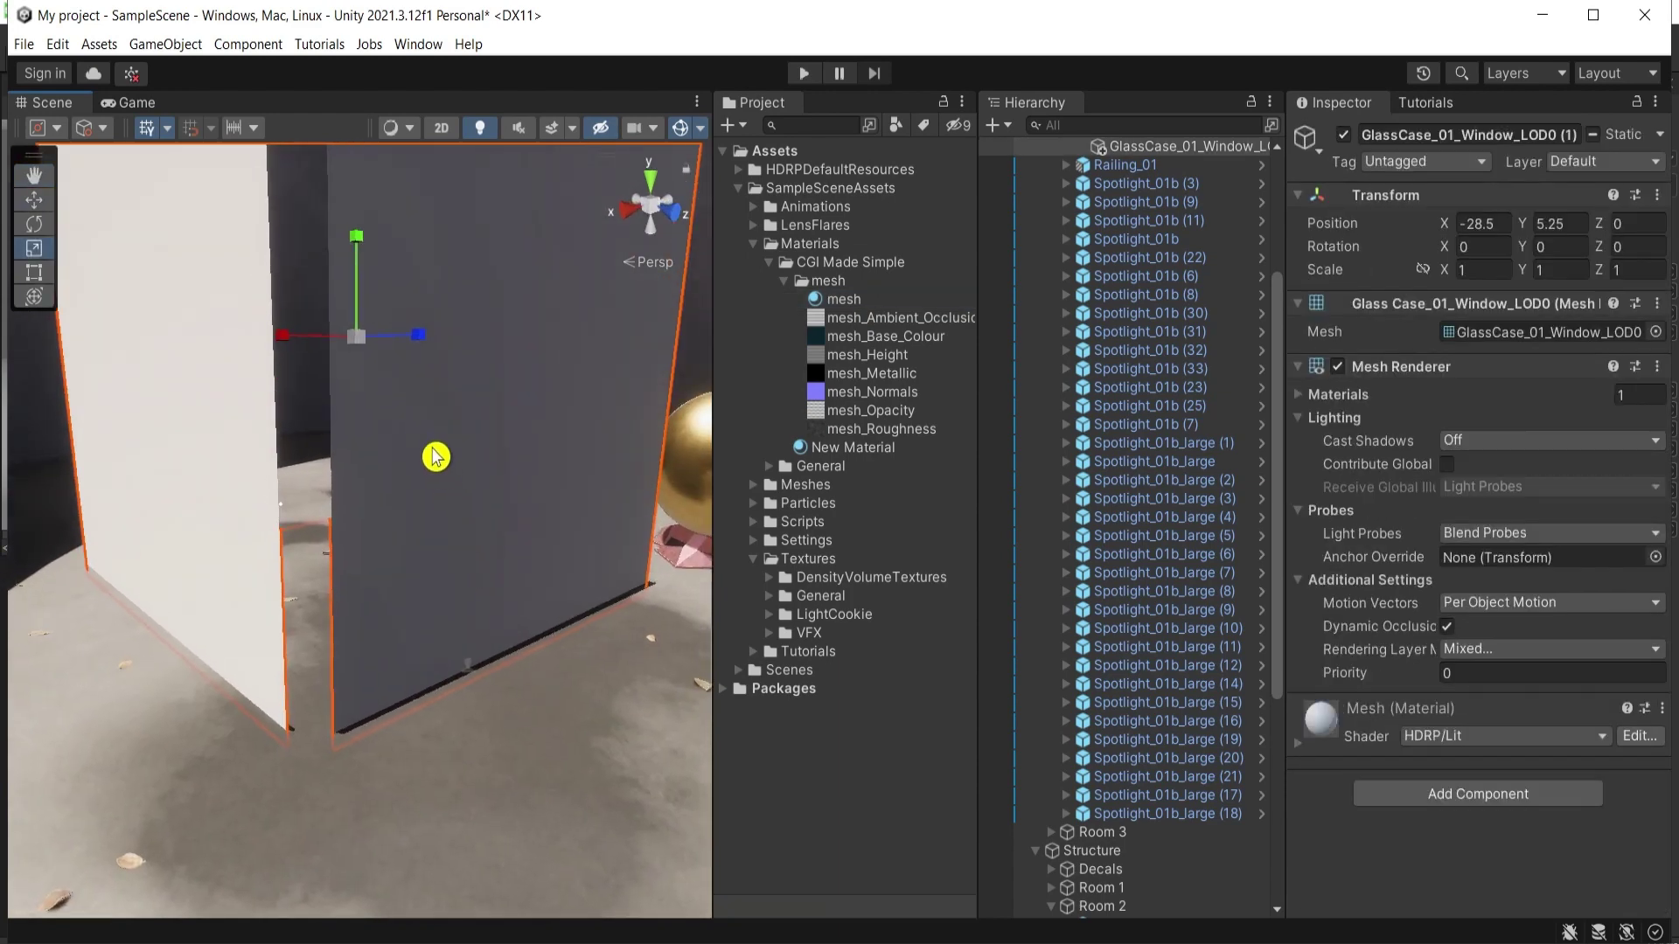
# Rotate the wall panel to 18.105 on the Y axis, then select the mesh material
pyautogui.press('e')
pyautogui.moveTo(376, 337); pyautogui.dragTo(318, 337)
pyautogui.moveTo(319, 337); pyautogui.dragTo(459, 424, button='right')
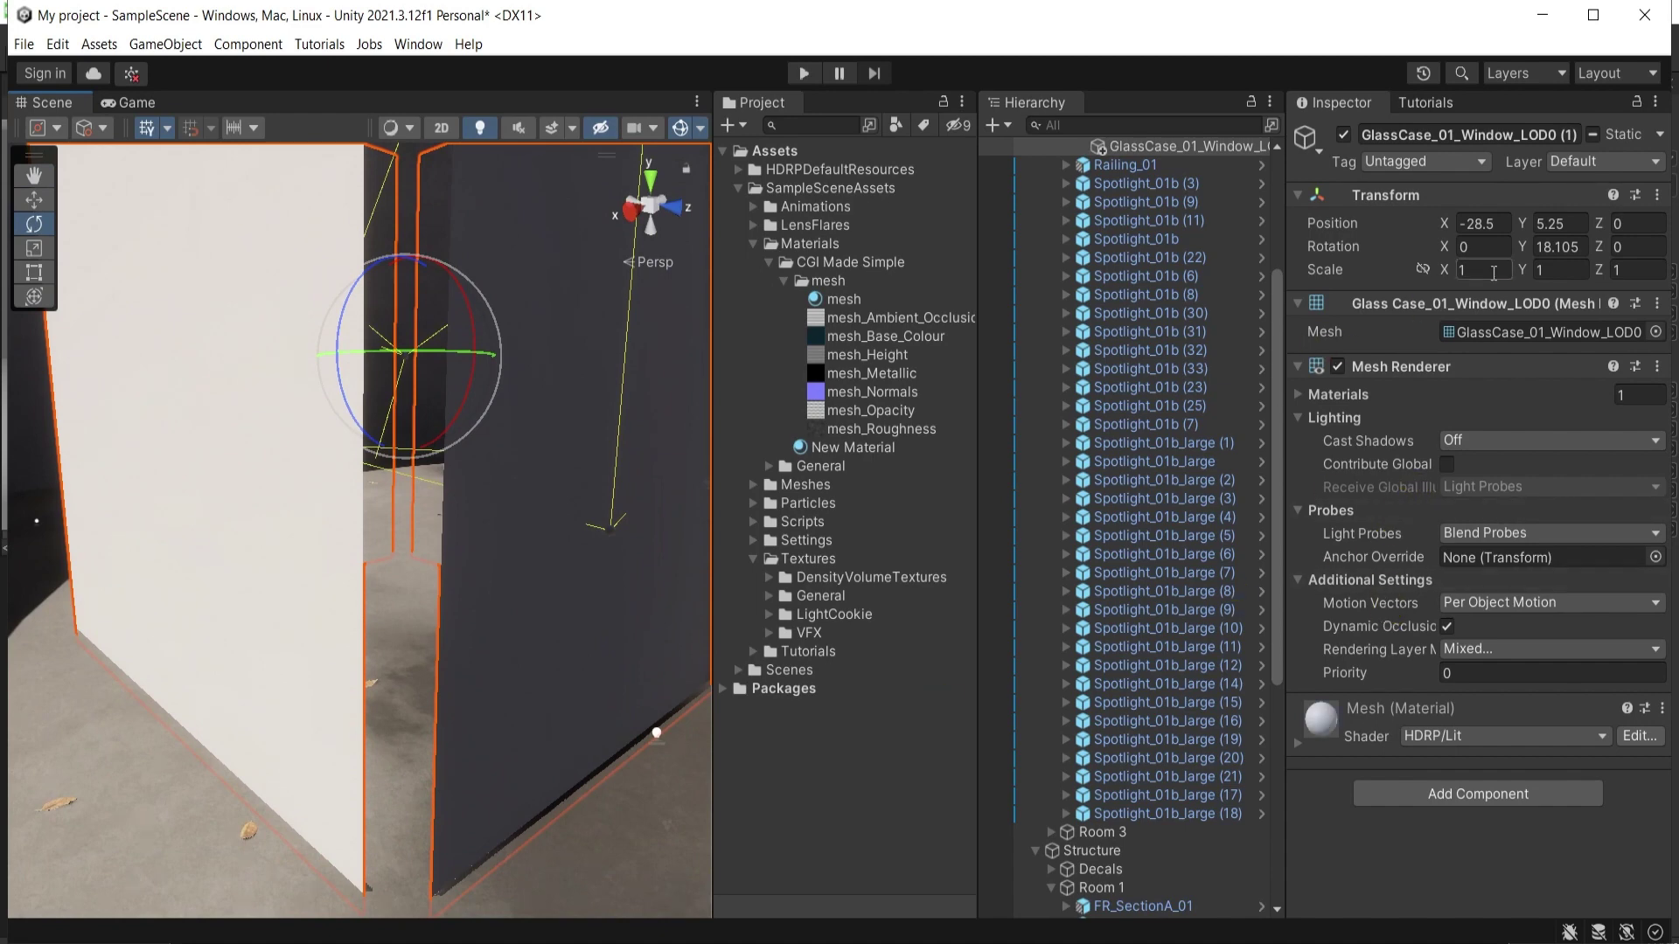
pyautogui.click(829, 301)
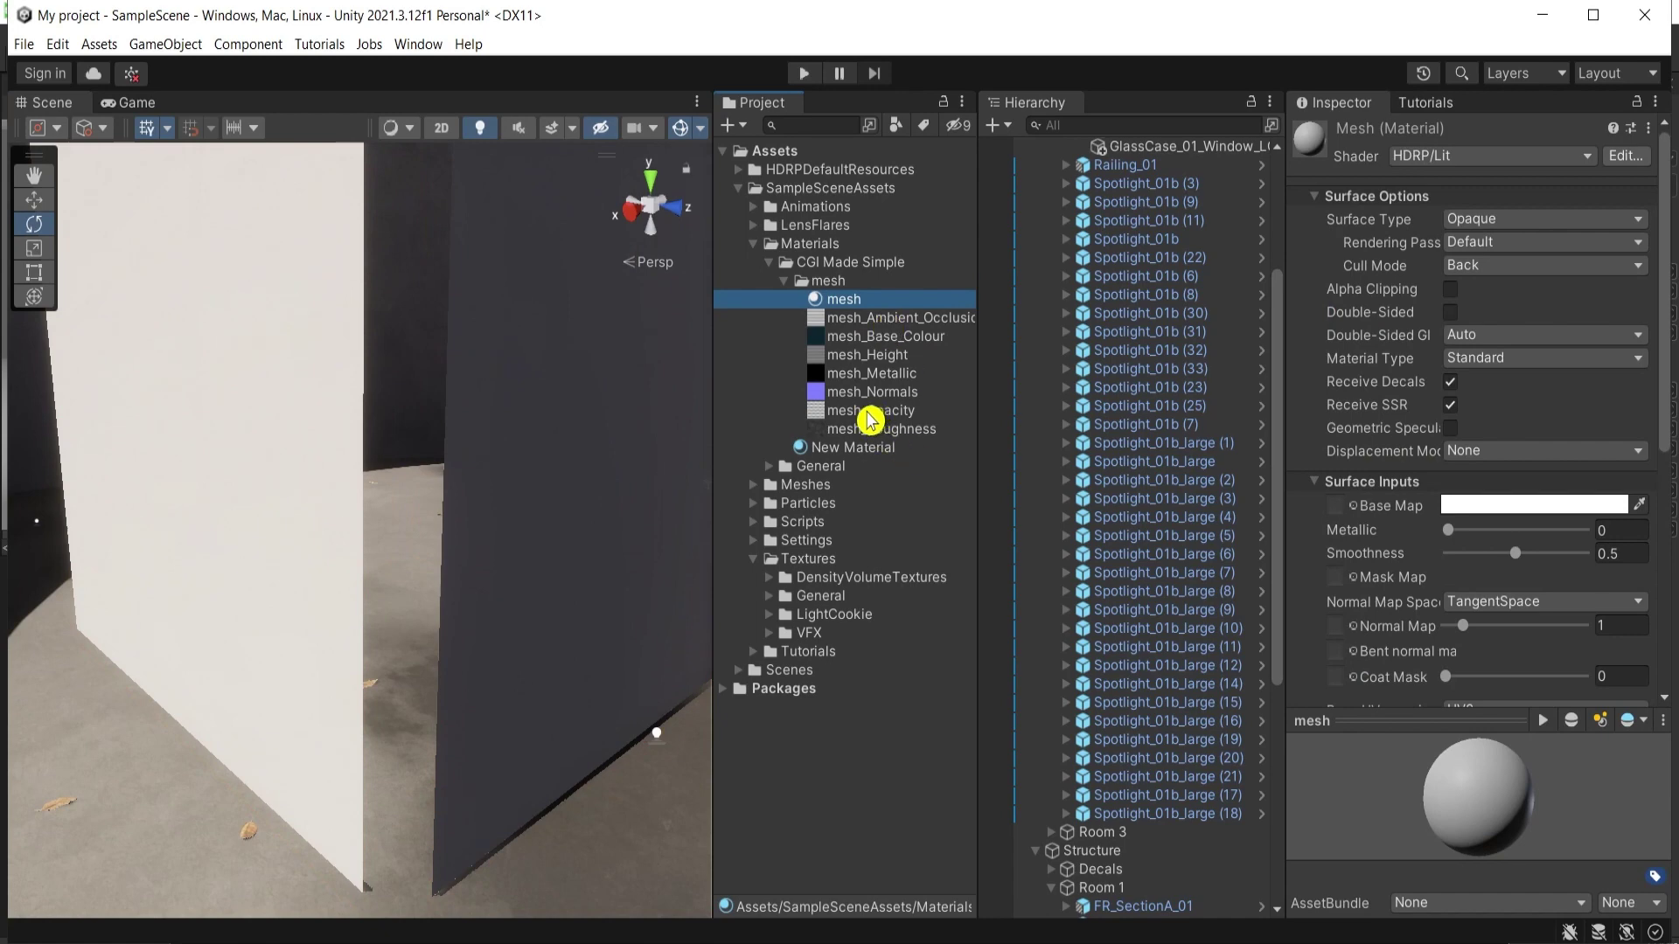
# Assign mesh_Opacity as the mesh material's Base Map so the walls show a brick pattern
pyautogui.moveTo(861, 420); pyautogui.dragTo(1345, 514)
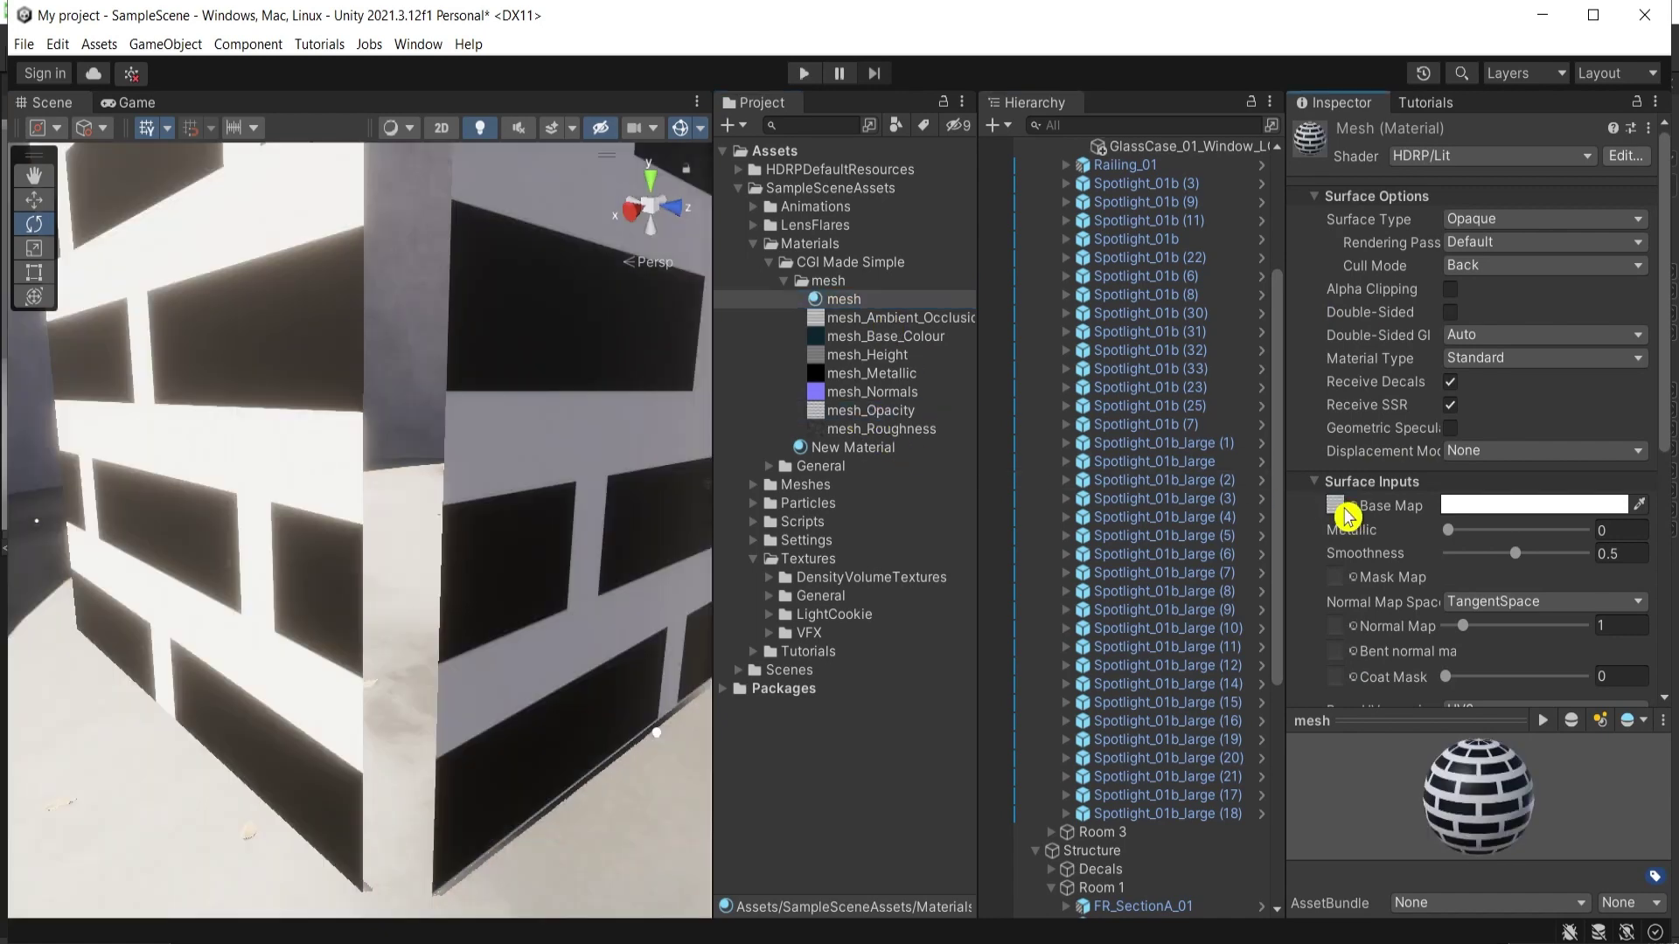
pyautogui.keyDown('alt'); pyautogui.moveTo(487, 449); pyautogui.dragTo(496, 448); pyautogui.keyUp('alt')
pyautogui.scroll(6, 496, 448)
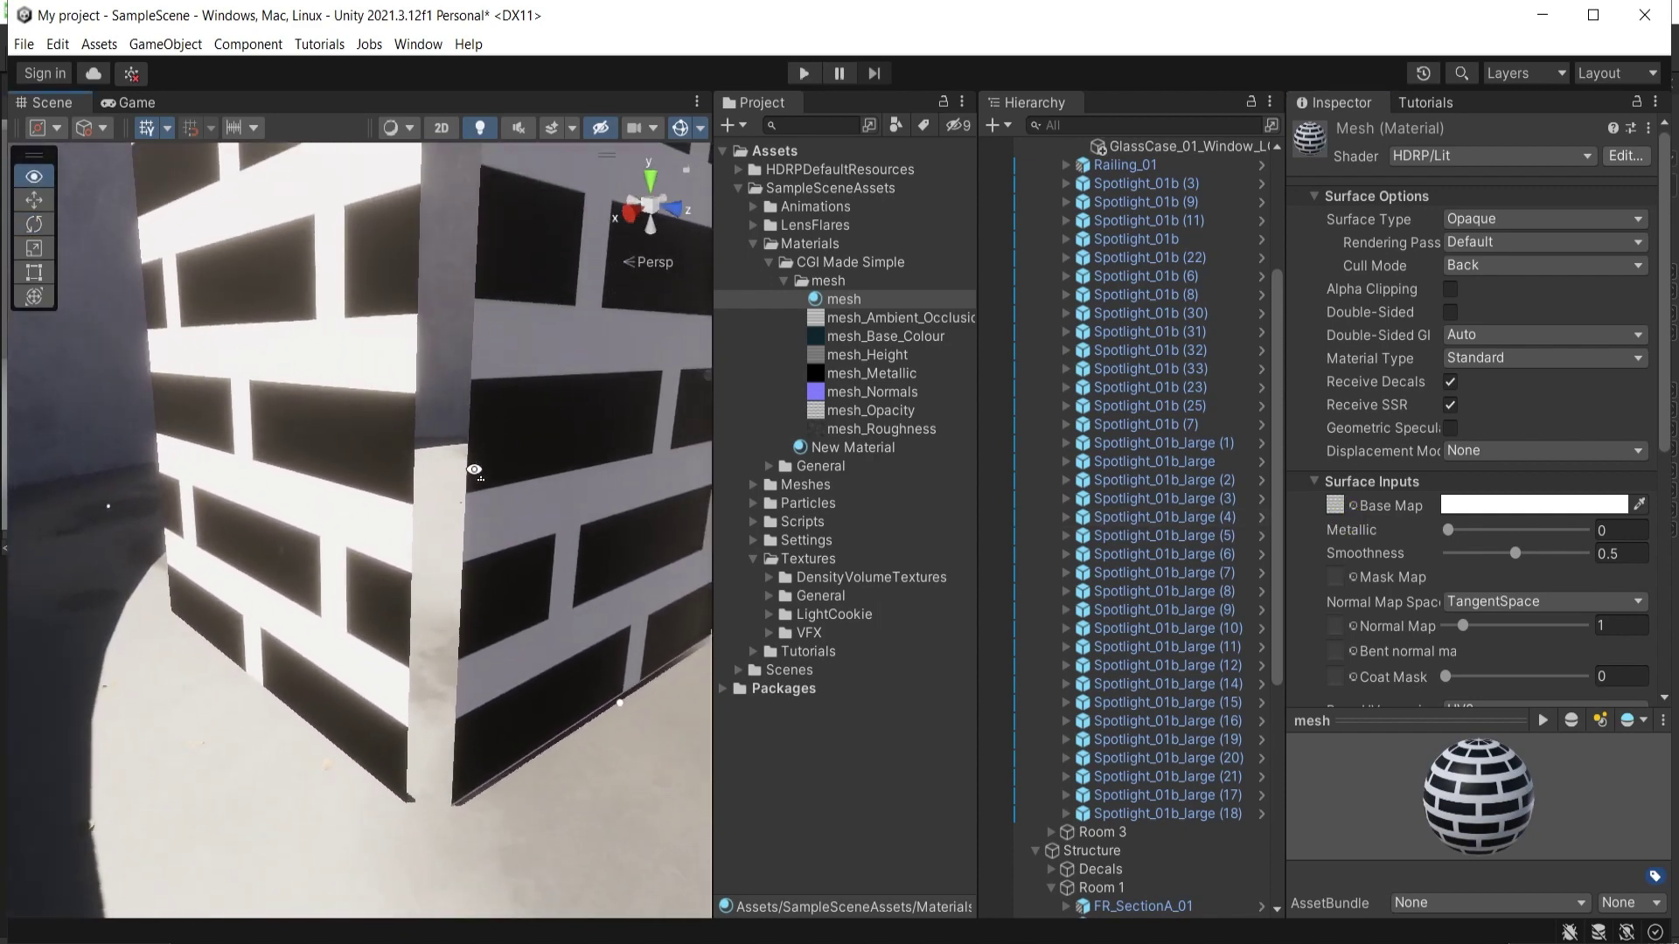
pyautogui.scroll(-3, 1589, 531)
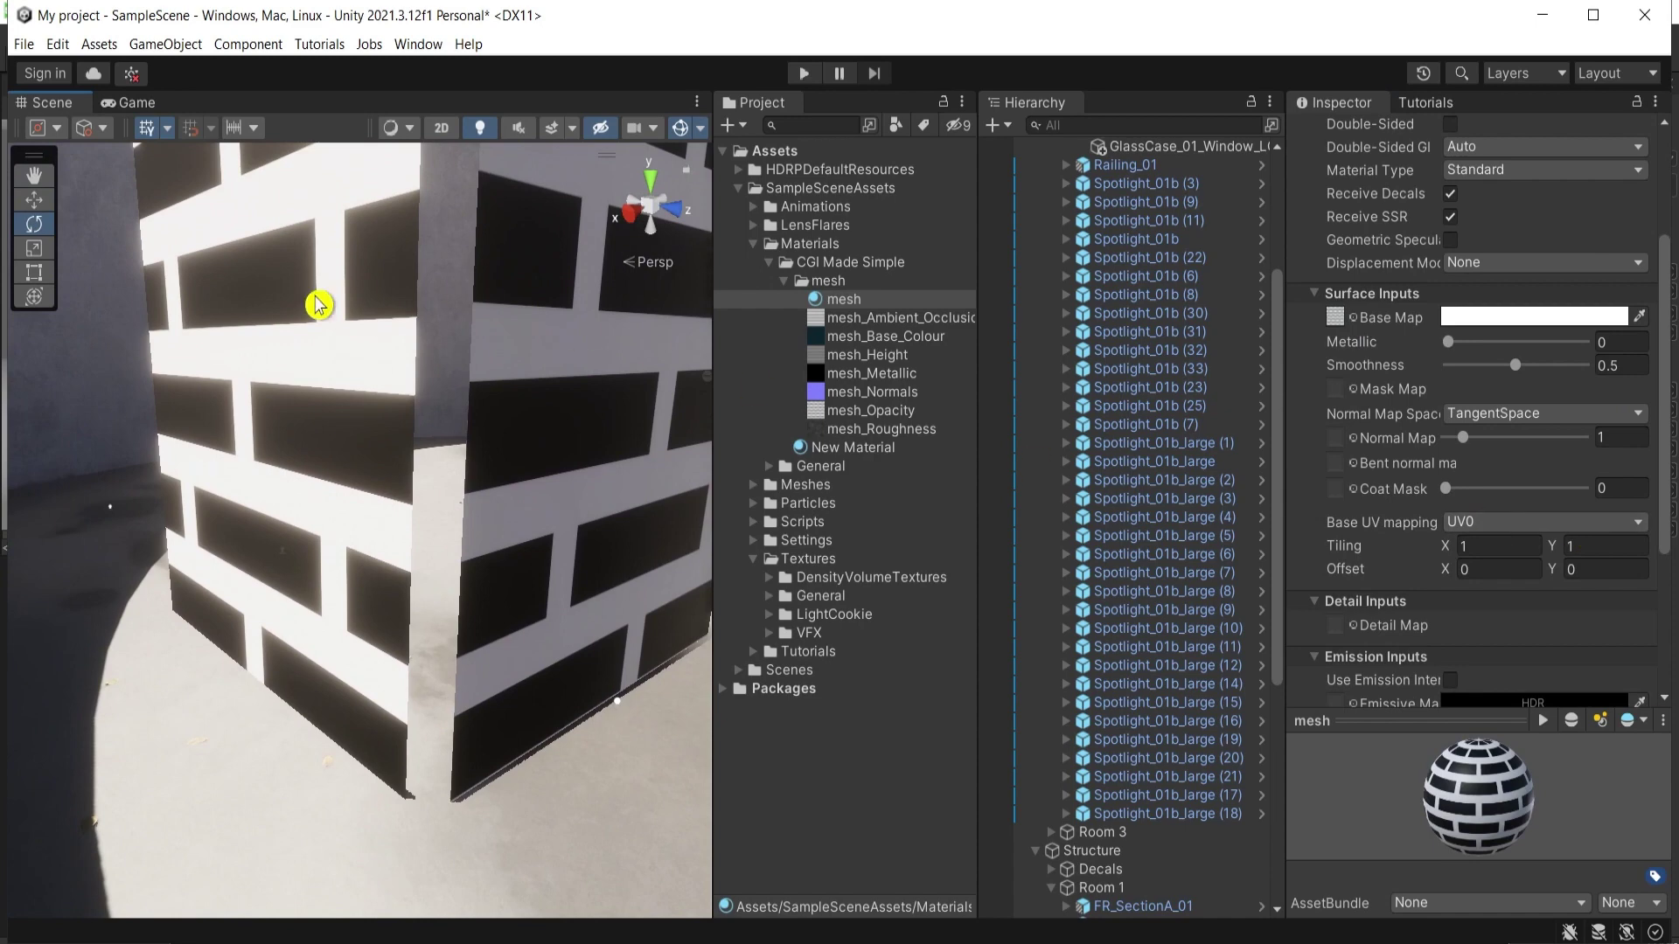
# Switch the mesh material's Base UV mapping to Triplanar with tiling 0.88 × 0.55
pyautogui.click(1517, 522)
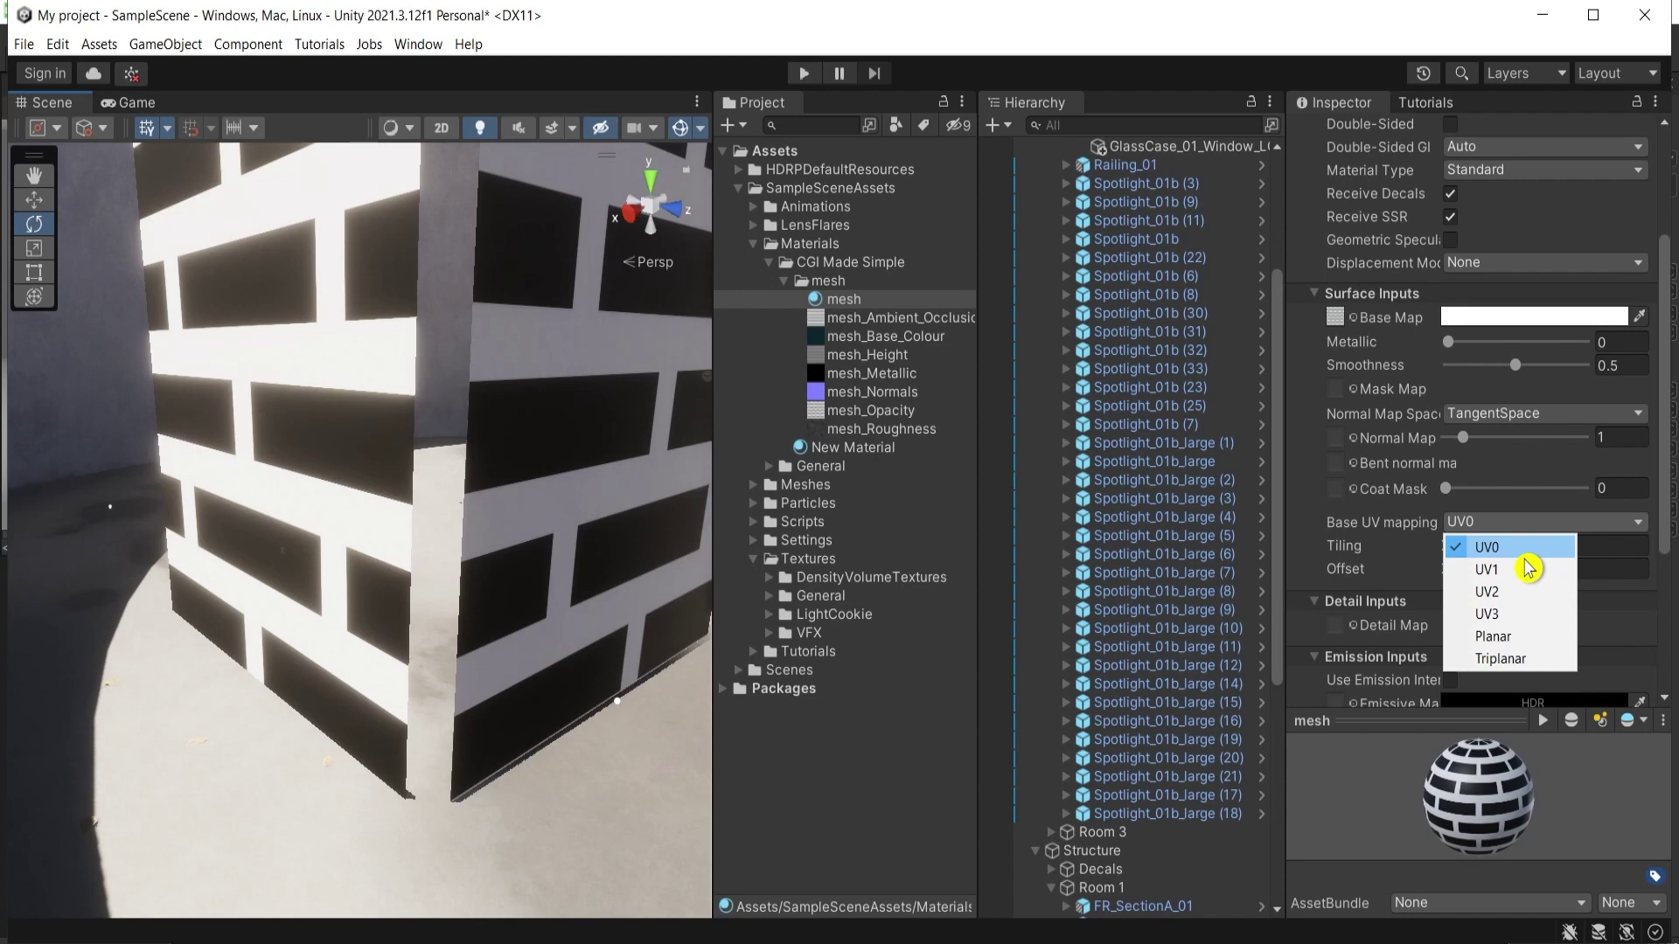
pyautogui.click(1515, 664)
pyautogui.moveTo(484, 720); pyautogui.dragTo(535, 666, button='right')
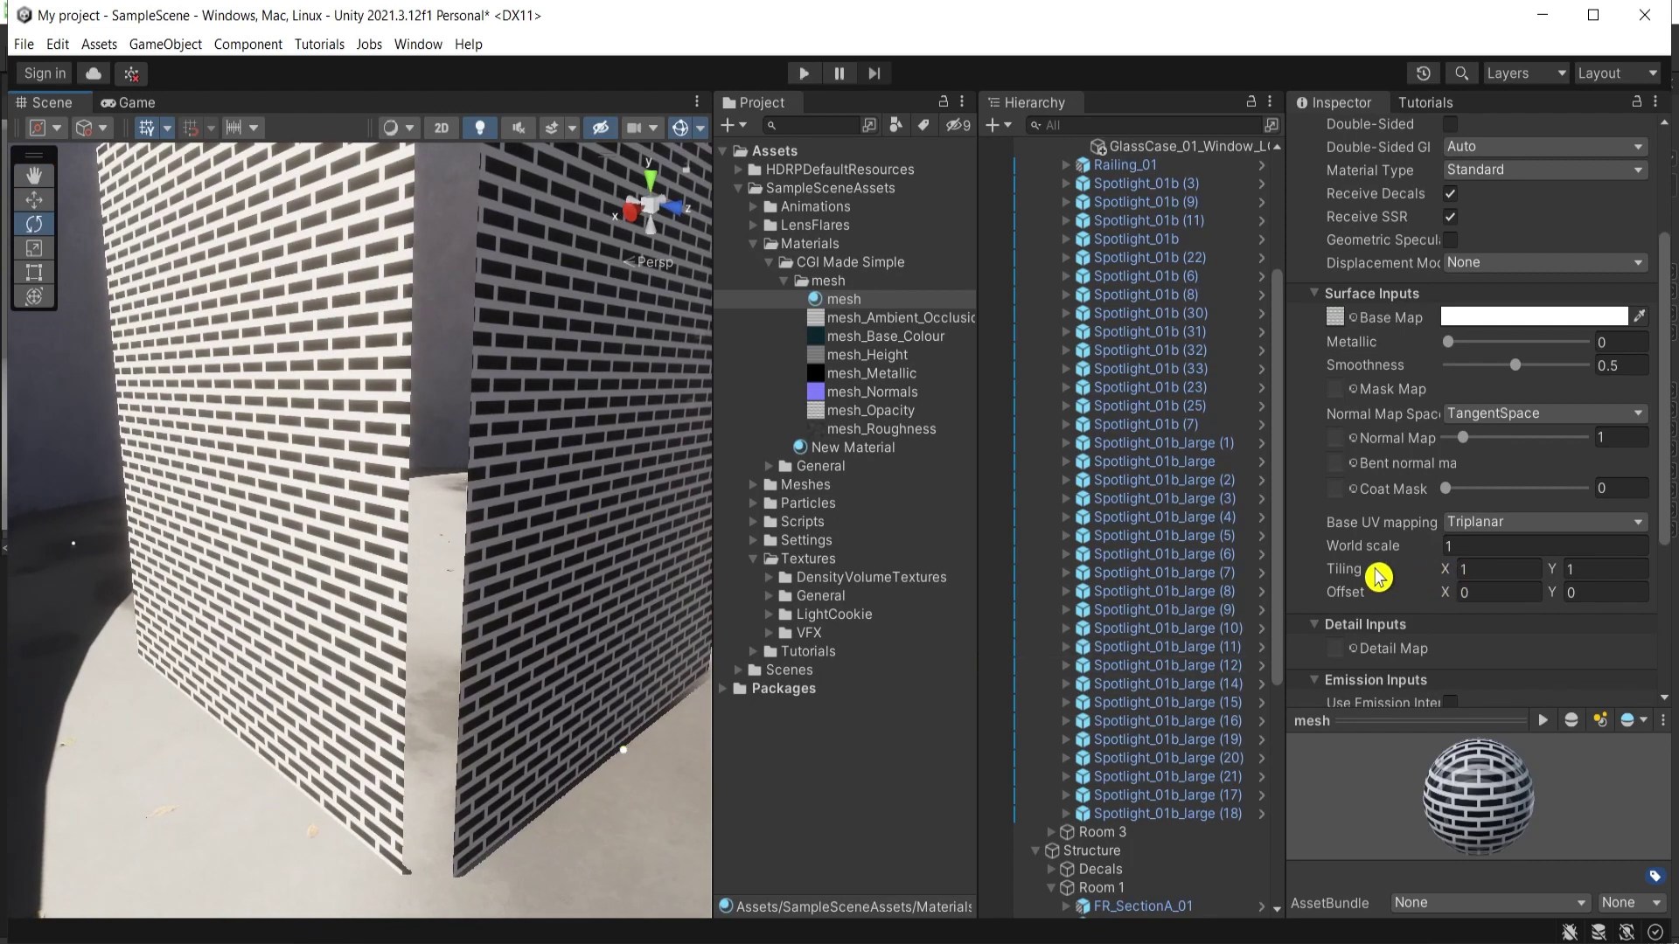
pyautogui.moveTo(1455, 570)
pyautogui.mouseDown()
pyautogui.moveTo(1514, 581)
pyautogui.moveTo(1451, 569)
pyautogui.mouseUp()
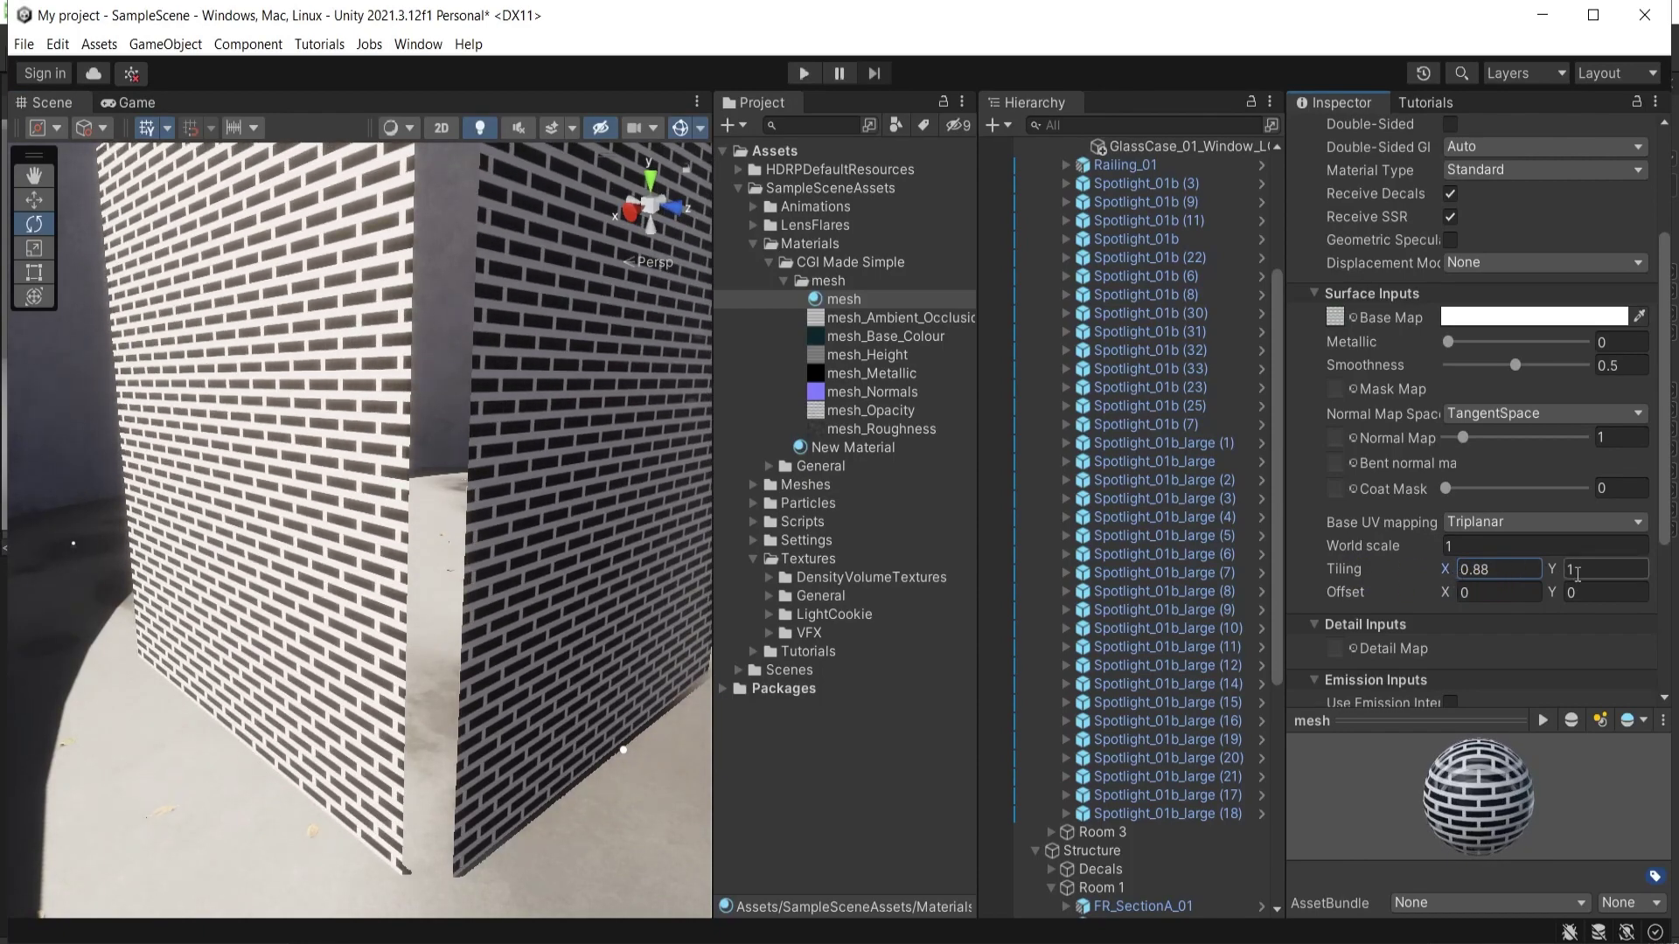
pyautogui.moveTo(1570, 578)
pyautogui.mouseDown()
pyautogui.moveTo(1592, 584)
pyautogui.moveTo(1545, 556)
pyautogui.mouseUp()
pyautogui.scroll(5, 1469, 549)
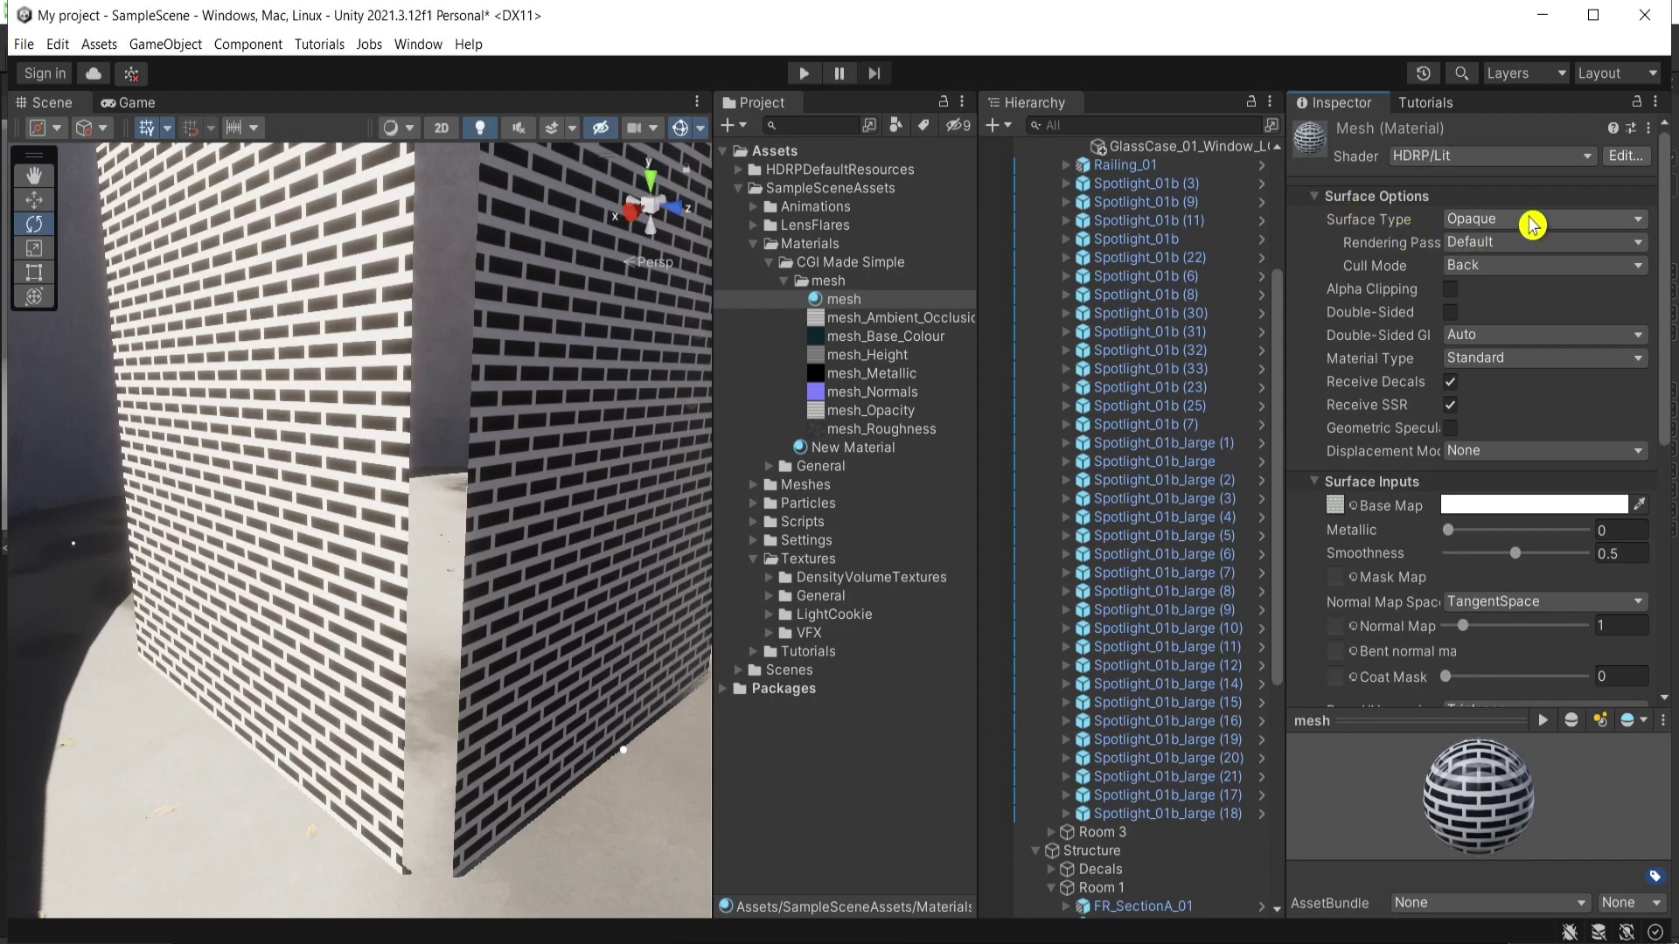
# Make the mesh material Transparent with Alpha Clipping on, then select the mesh_Opacity texture
pyautogui.click(1532, 225)
pyautogui.click(1526, 239)
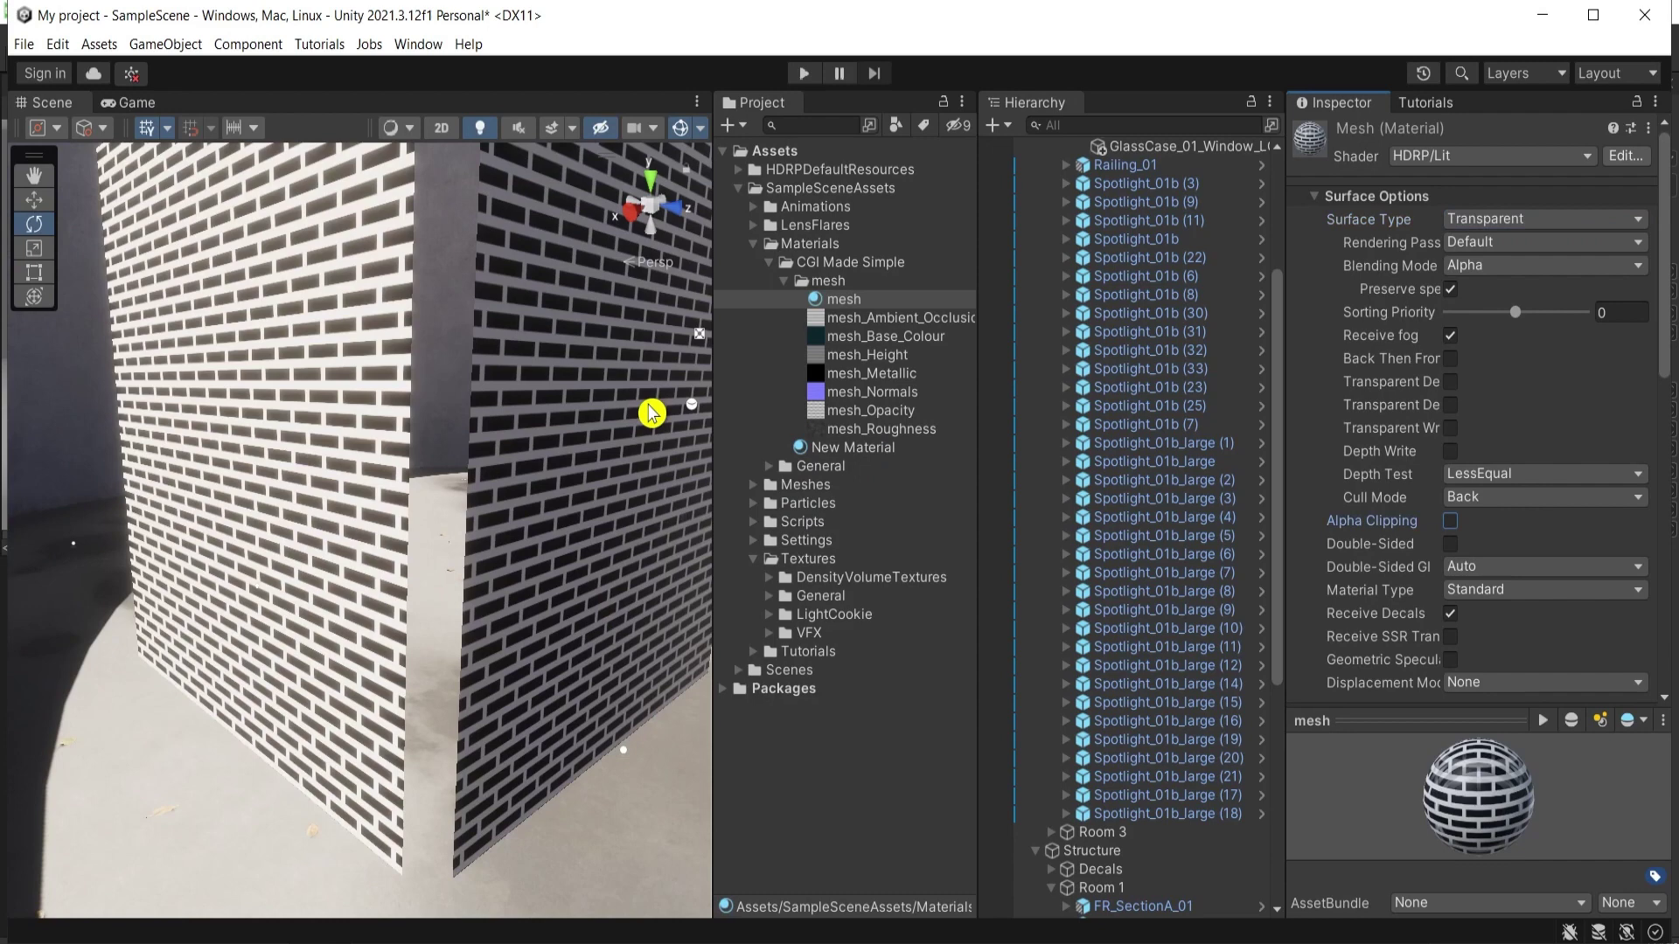
pyautogui.click(1451, 524)
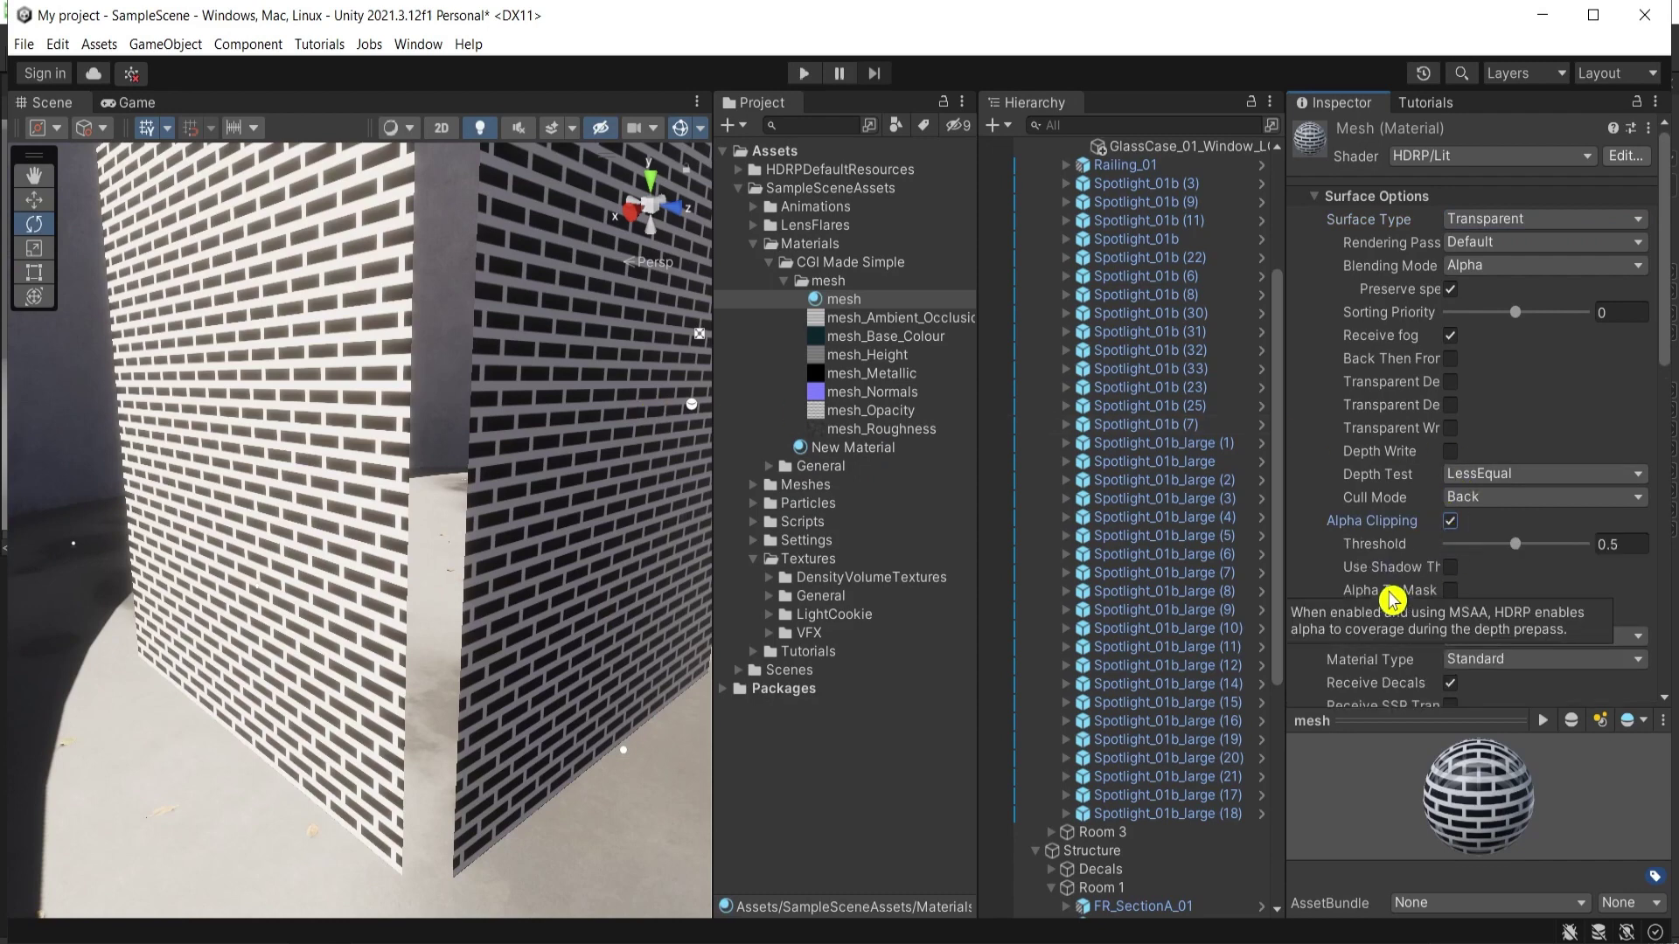
pyautogui.moveTo(525, 480); pyautogui.dragTo(549, 408, button='right')
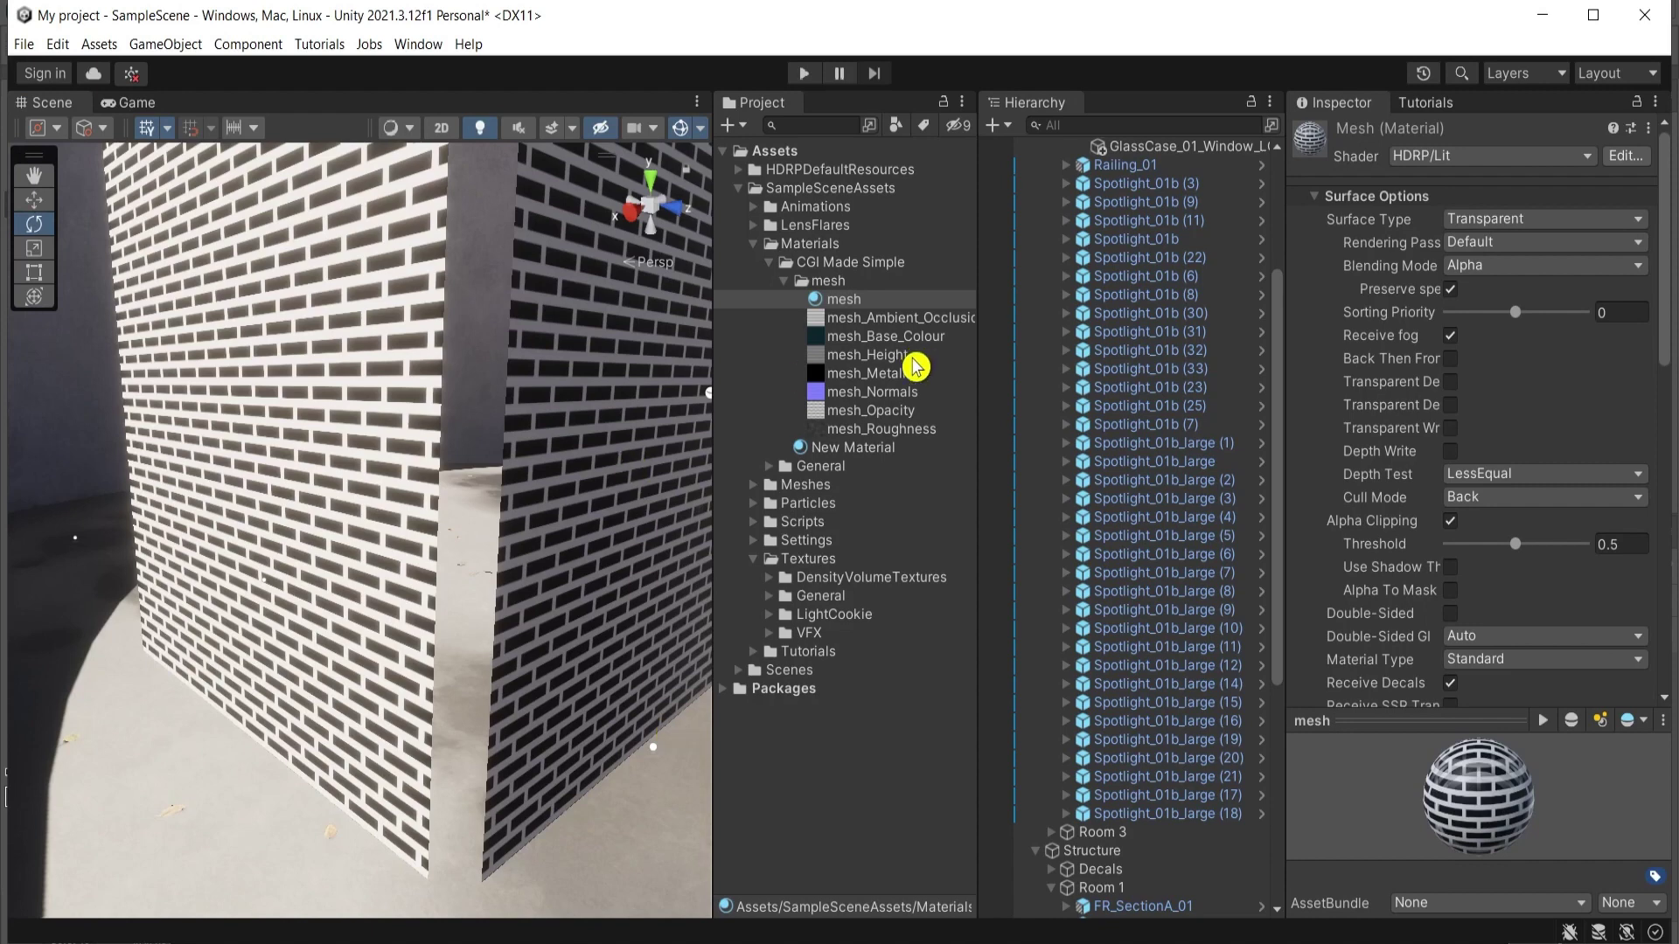
pyautogui.click(883, 410)
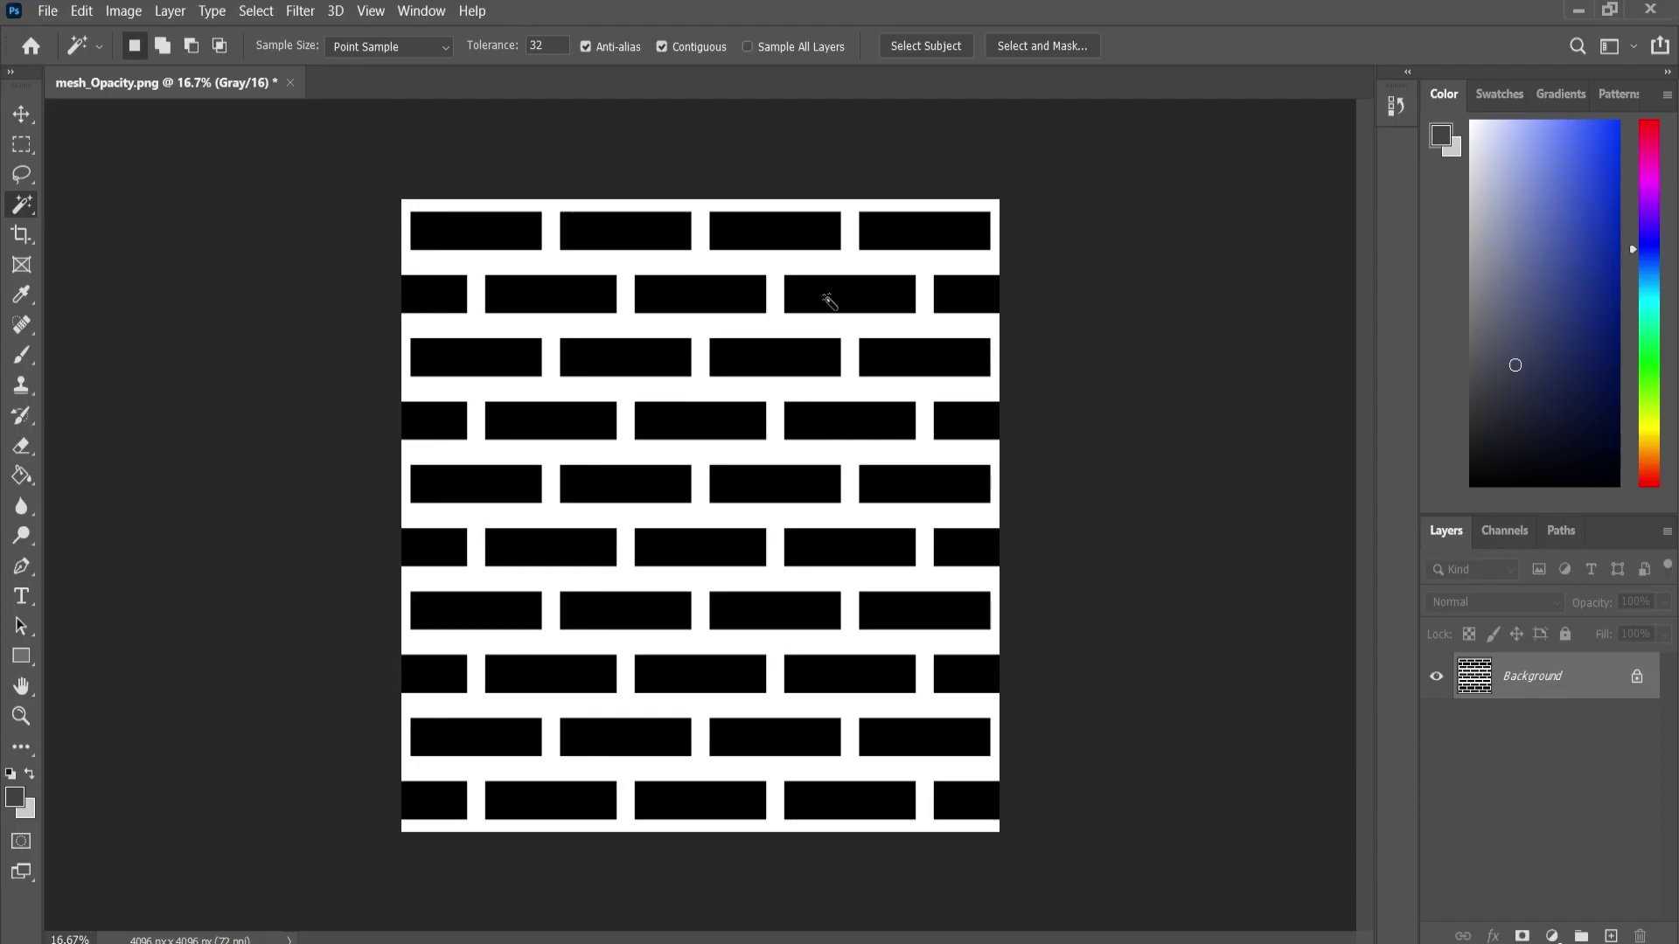
# Copy the white grout of mesh_Opacity onto its own layer and hide the Background layer
pyautogui.click(28, 210)
pyautogui.click(649, 271)
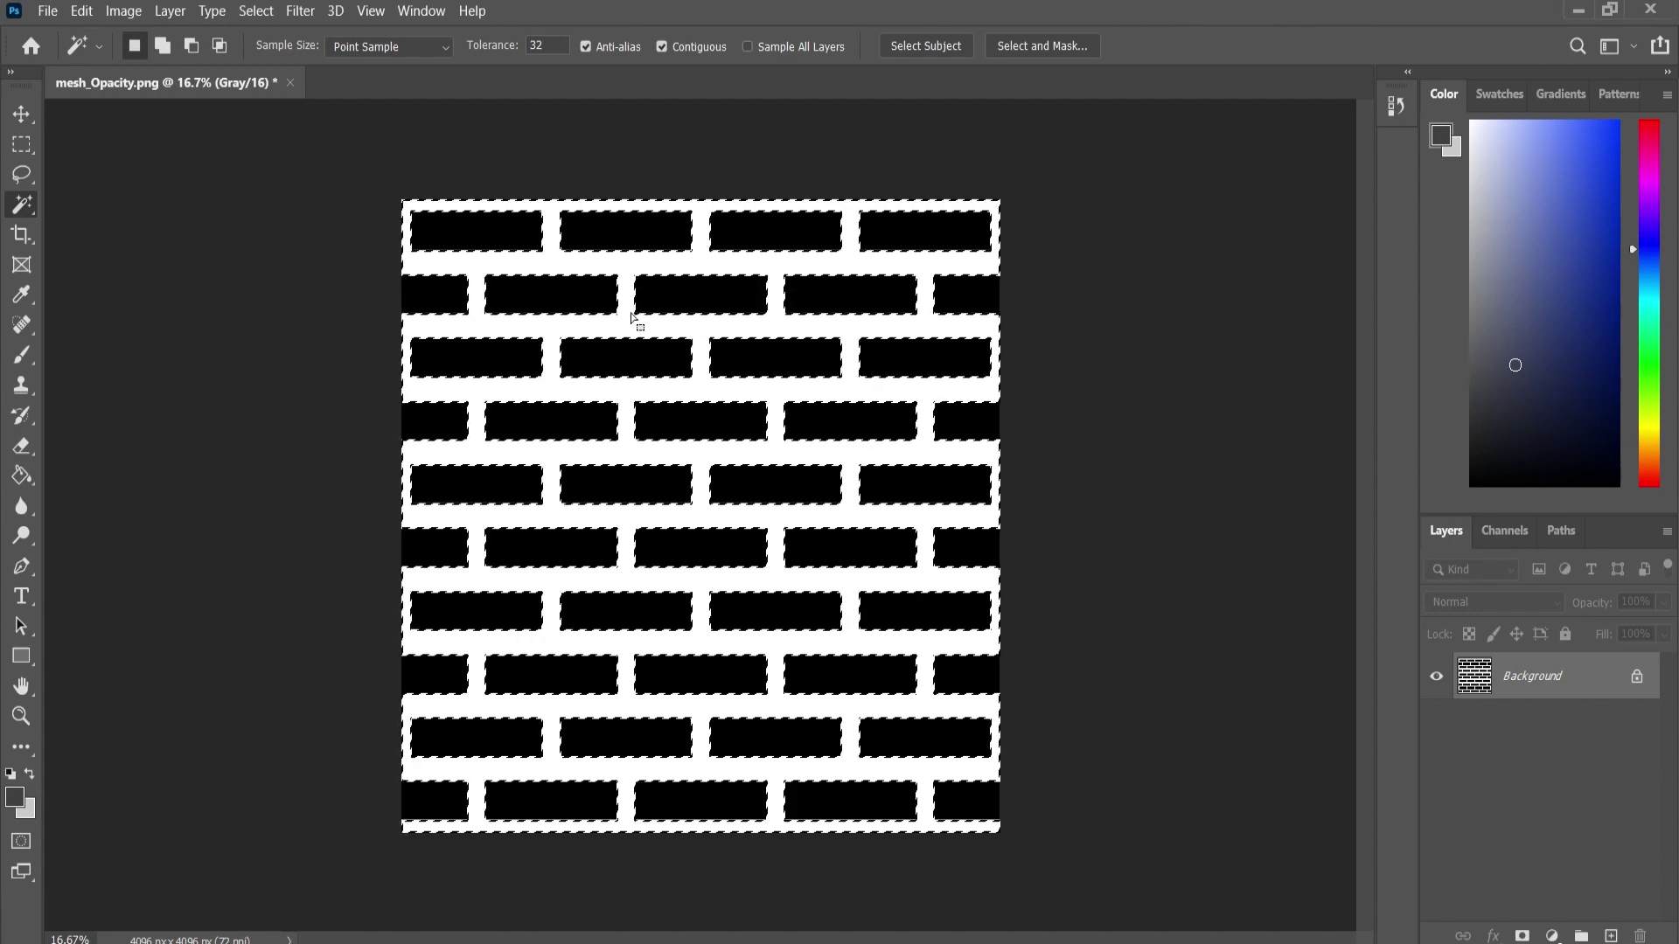
pyautogui.rightClick(631, 320)
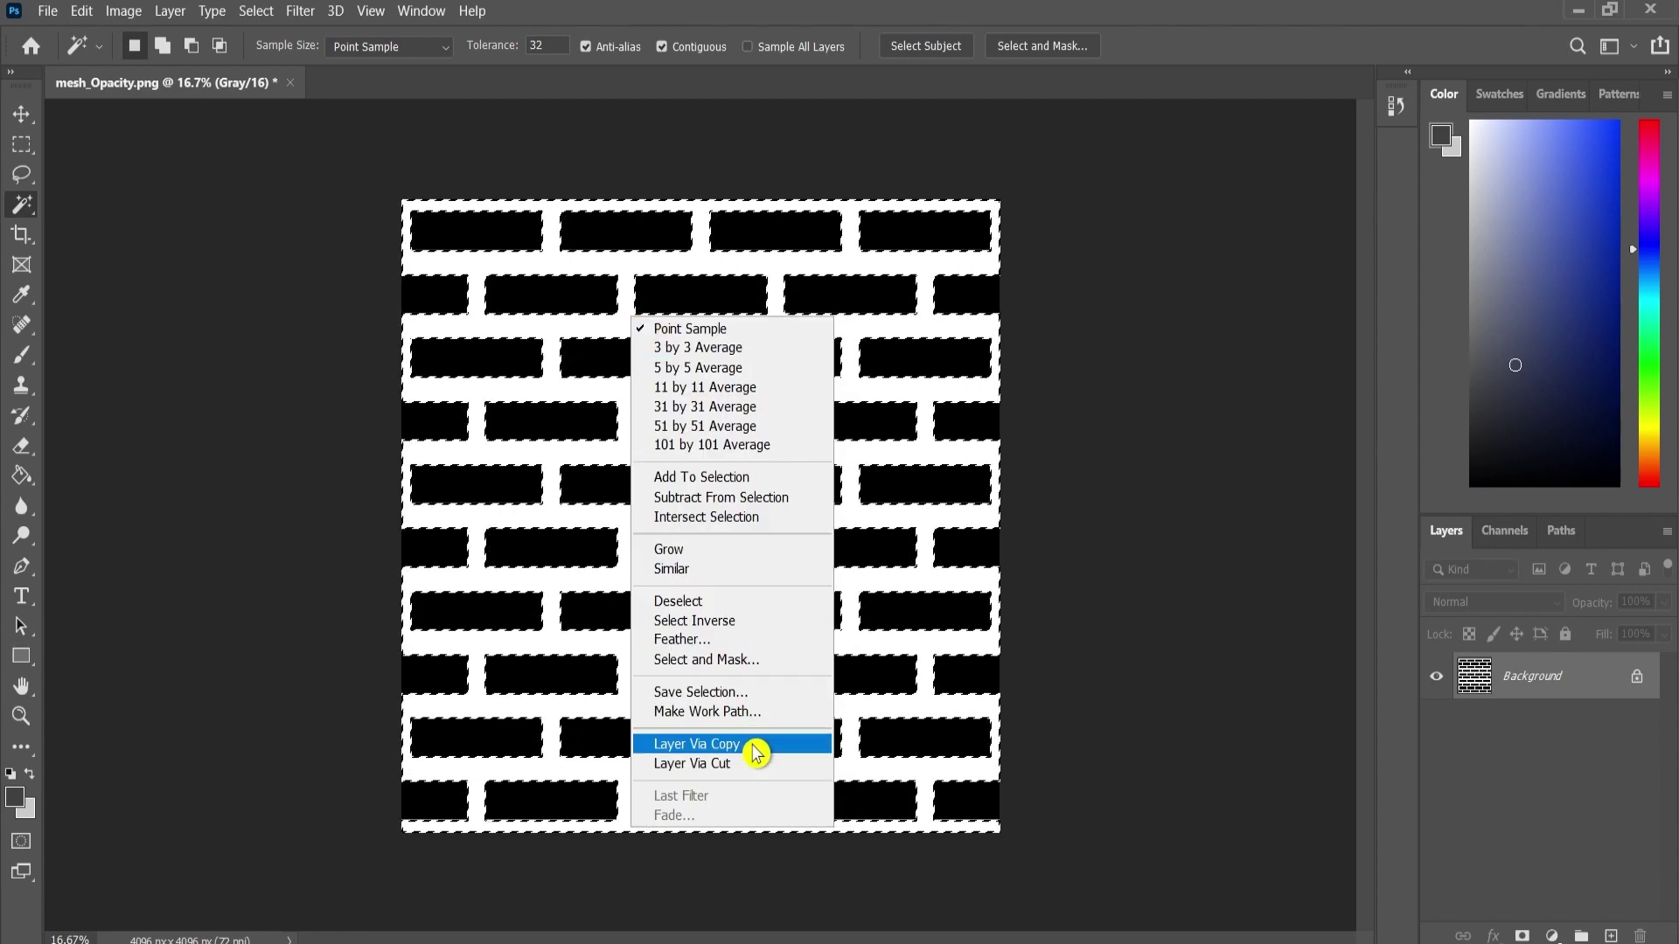
pyautogui.click(753, 766)
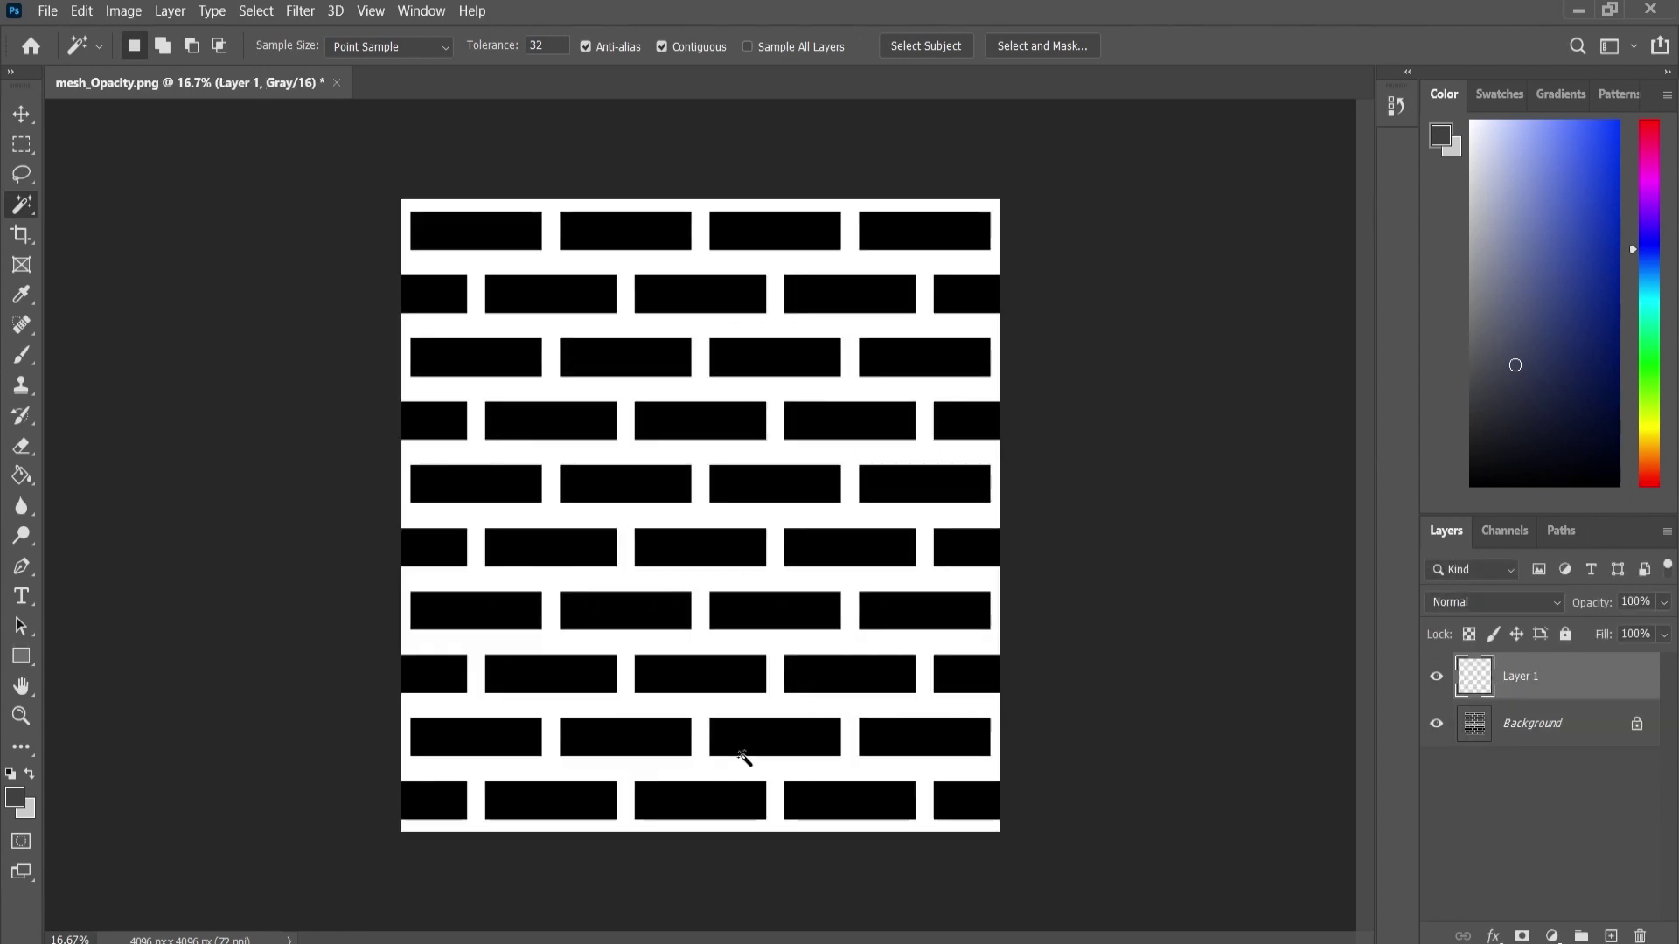
pyautogui.click(1437, 725)
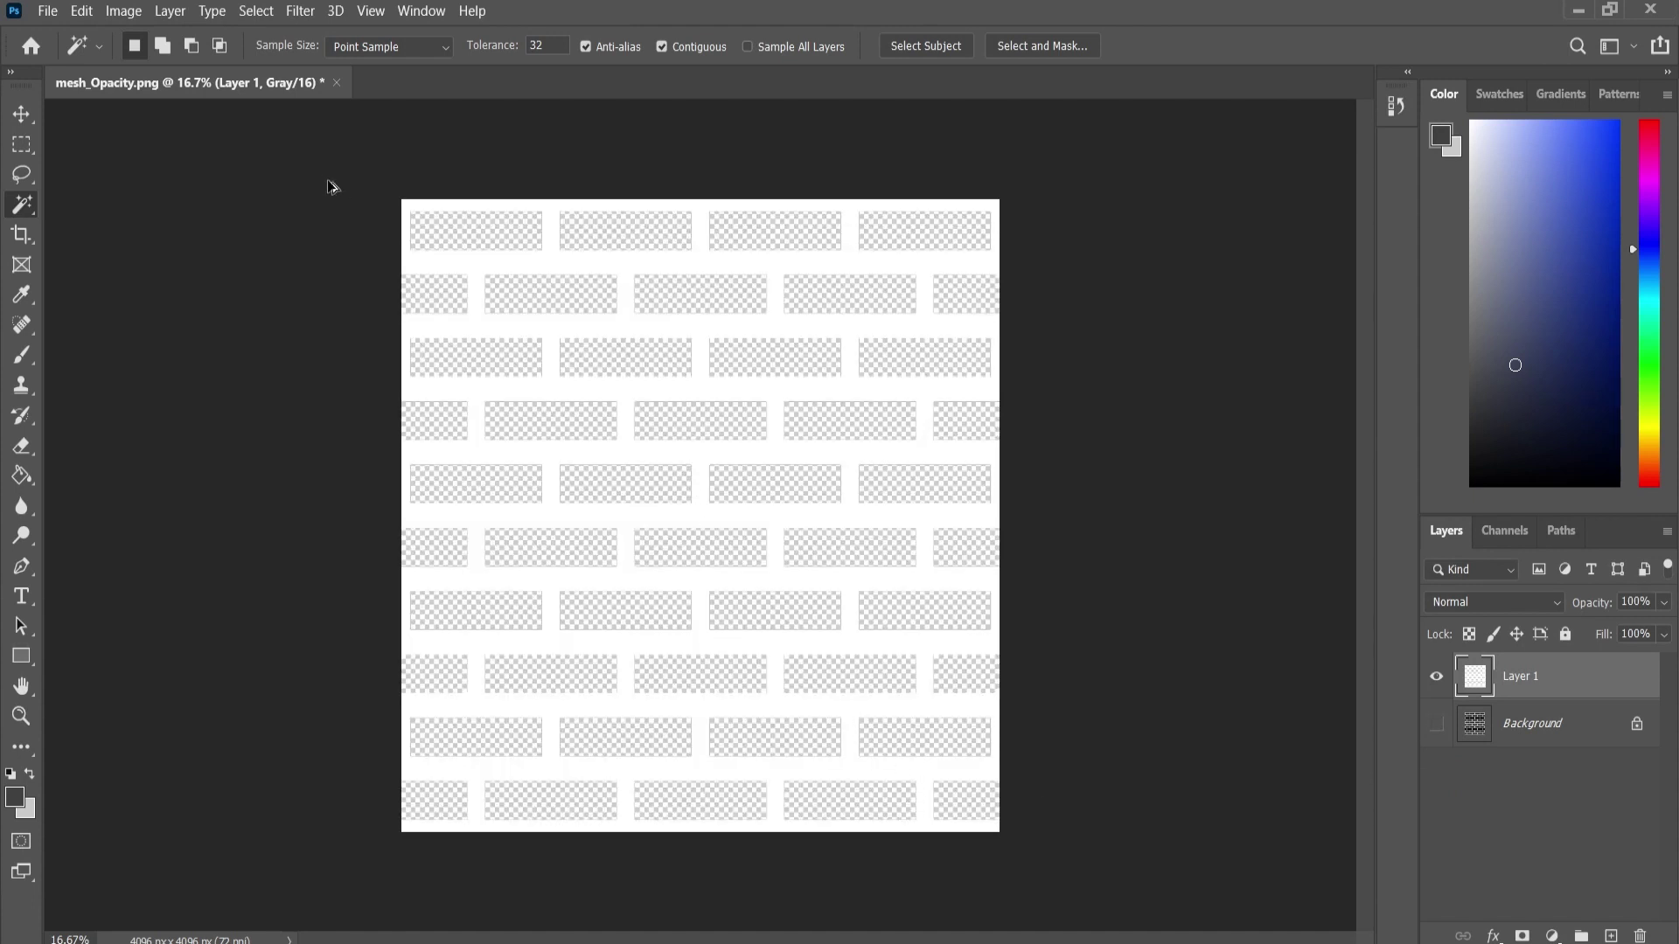
pyautogui.hotkey('ctrl', 'shift', 's')
# Save the image as a PNG named 'mesh_Opacity alpha' in the material folder
pyautogui.click(520, 331)
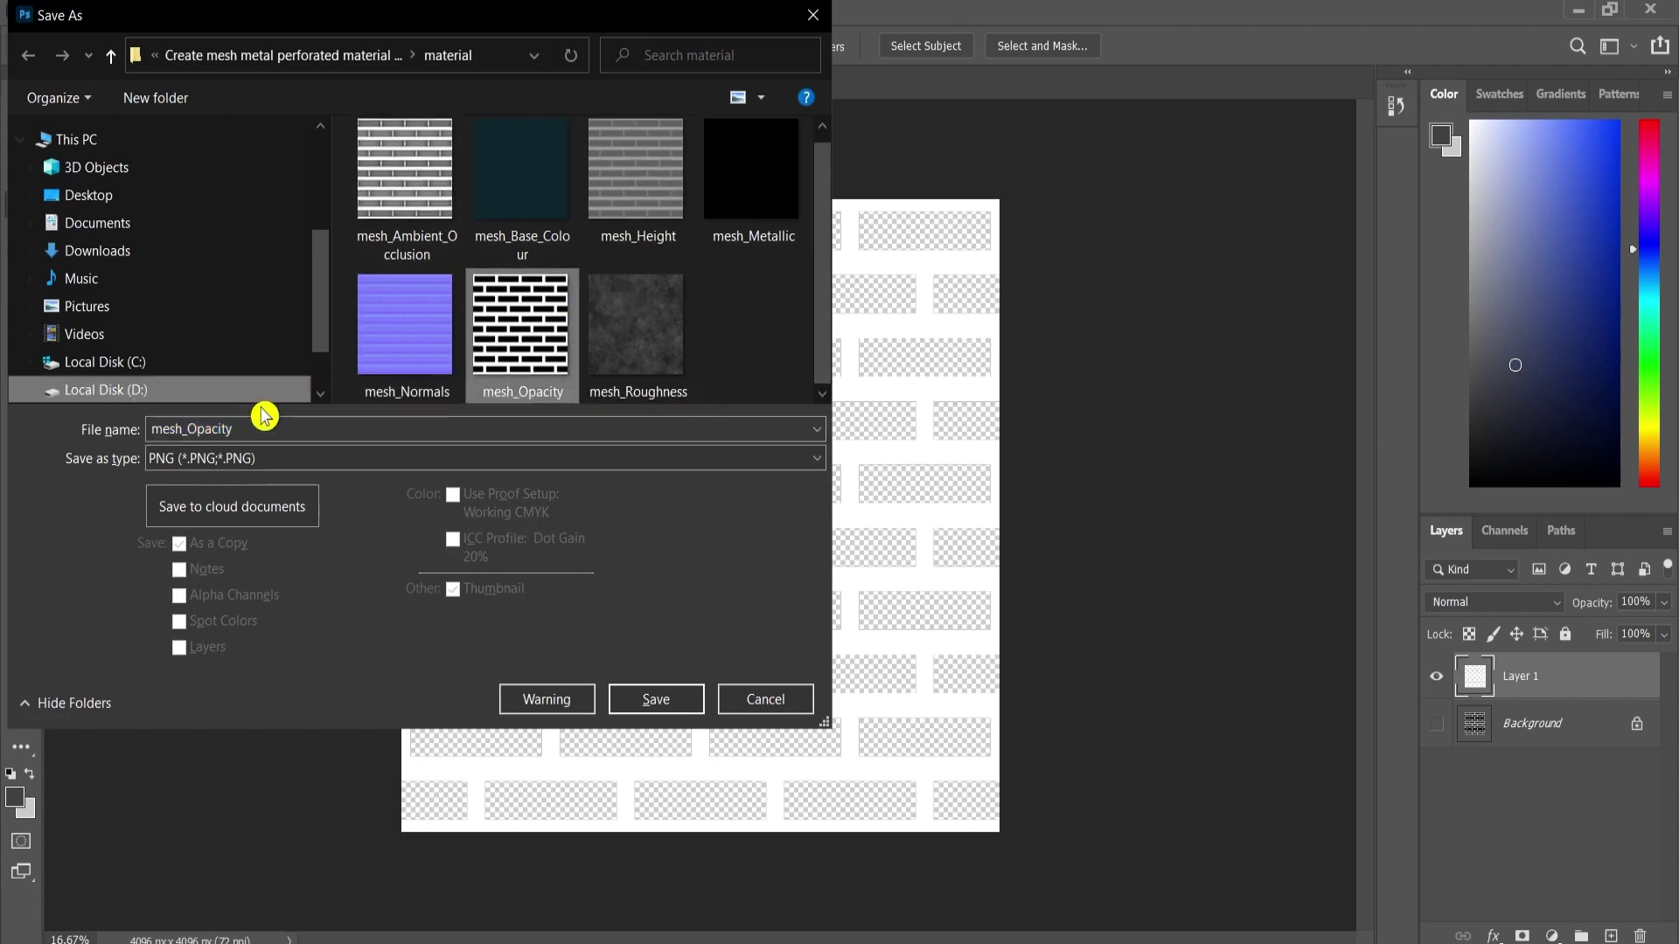
pyautogui.doubleClick(205, 428)
pyautogui.click(233, 428)
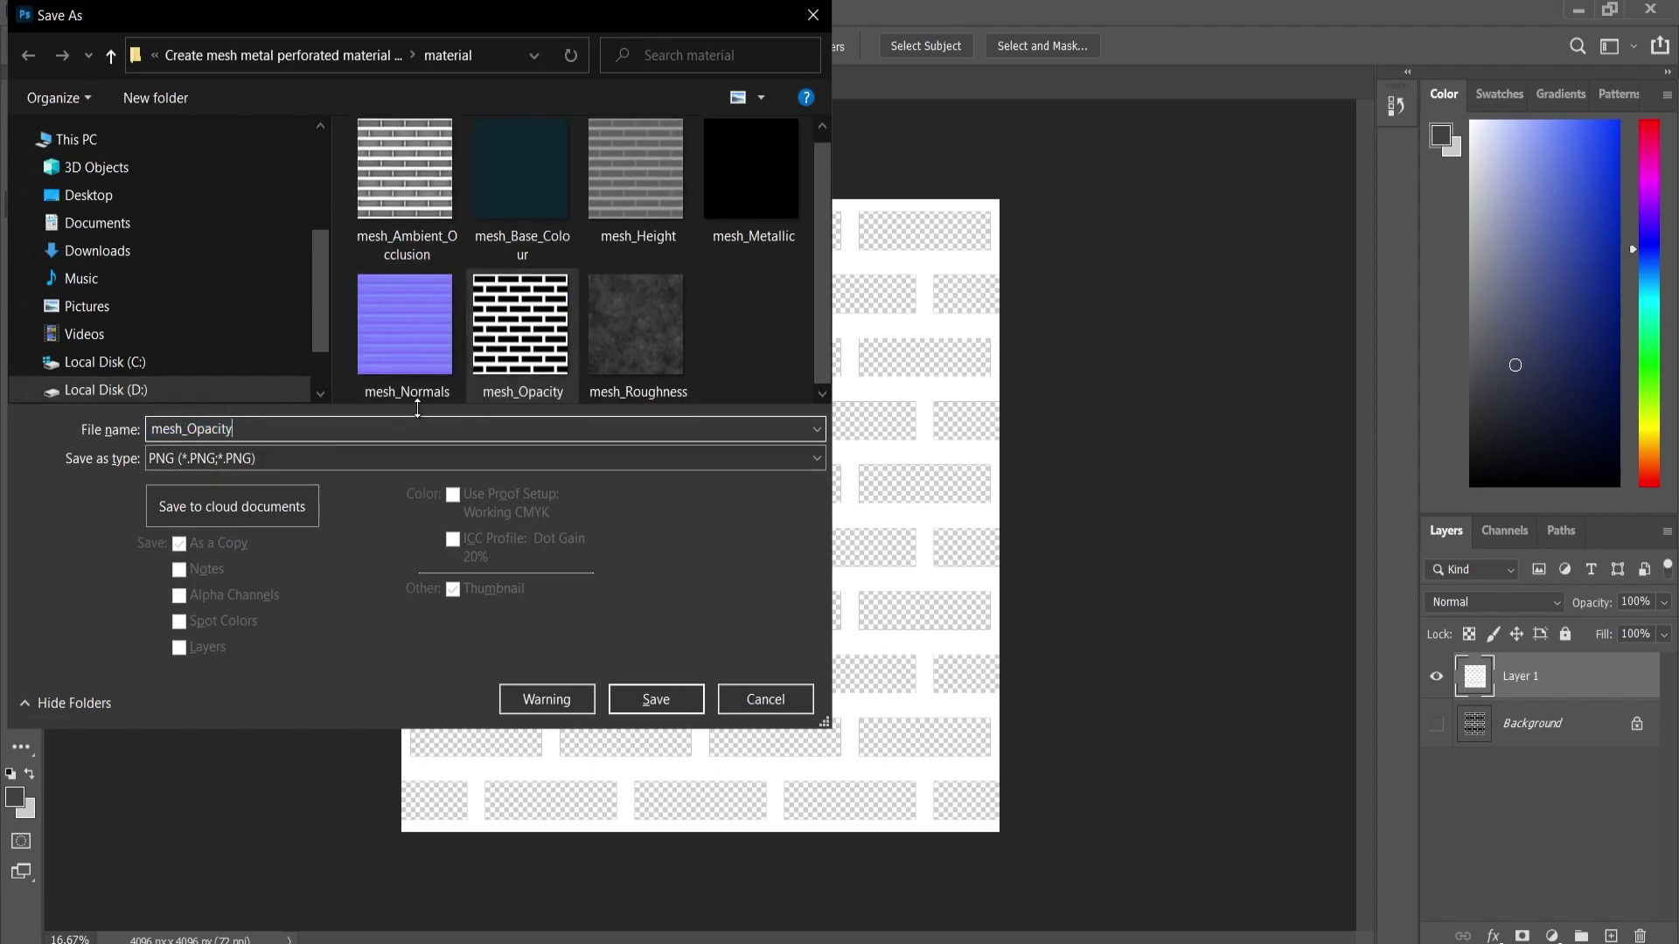
pyautogui.write('2')
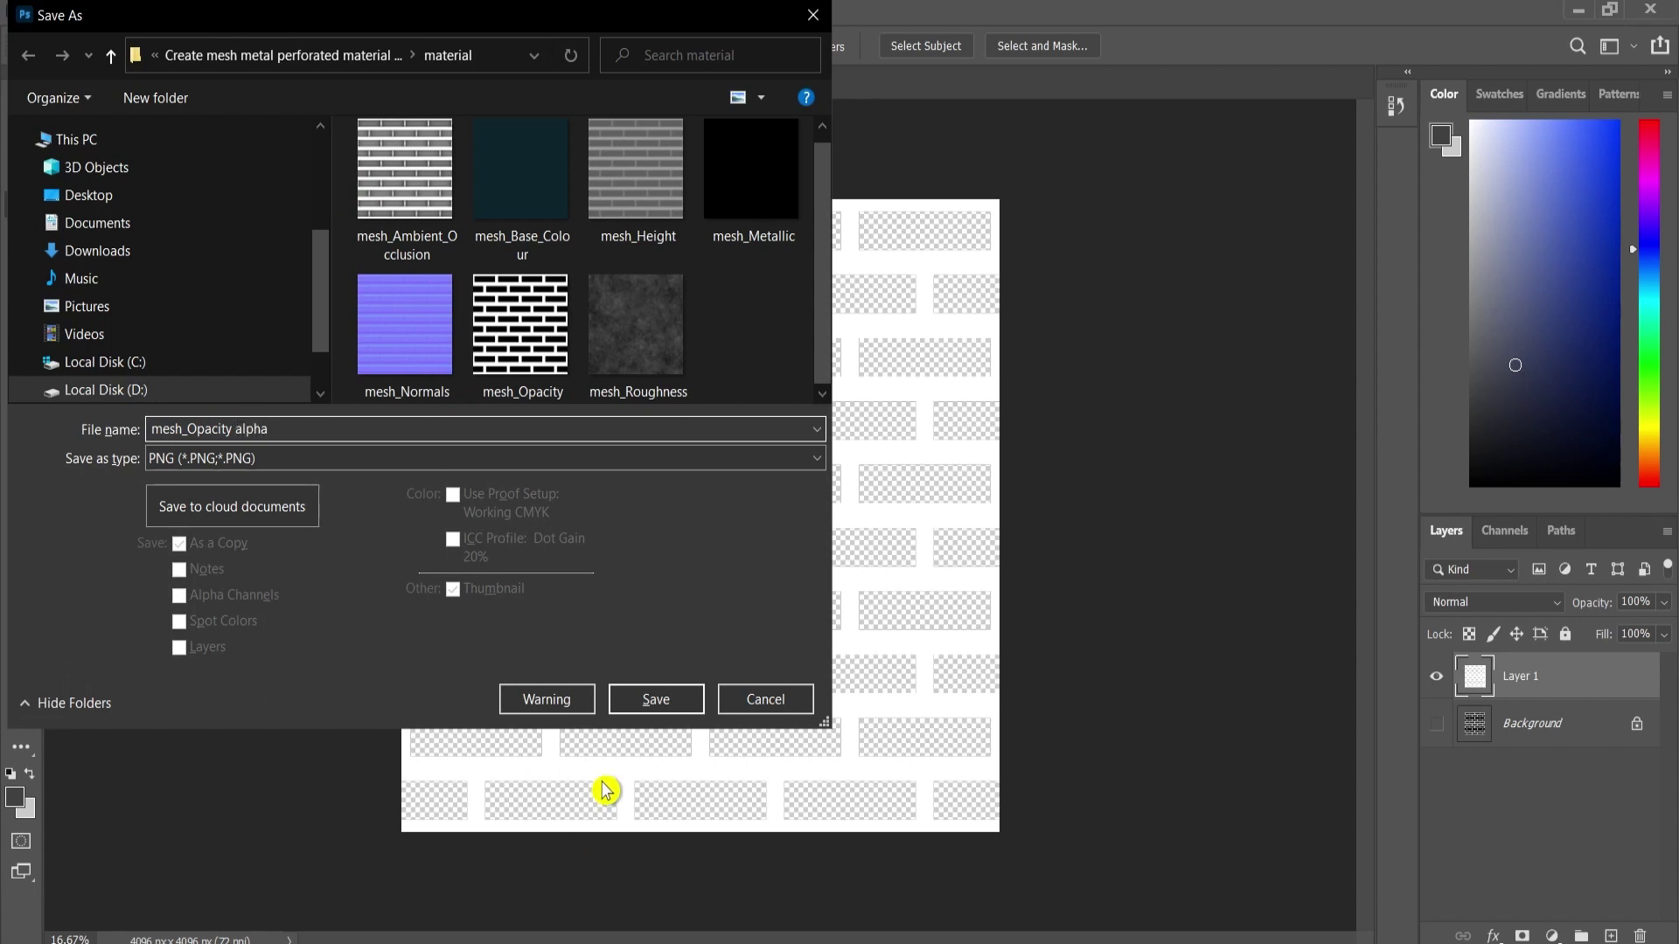
pyautogui.click(655, 699)
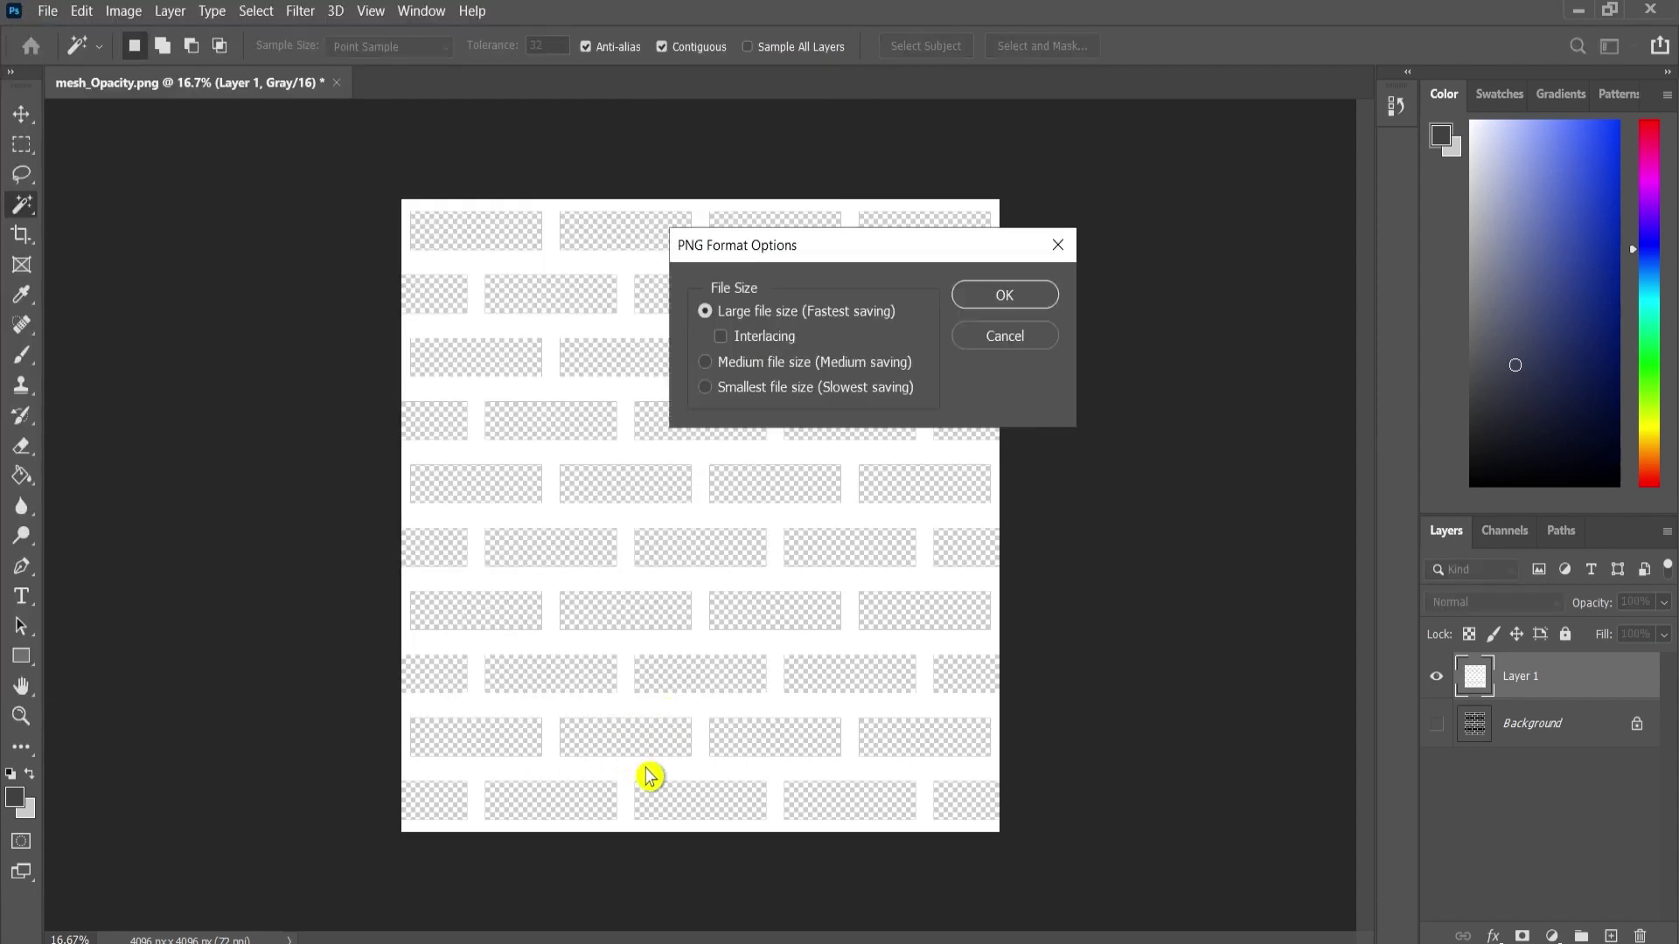
pyautogui.click(984, 300)
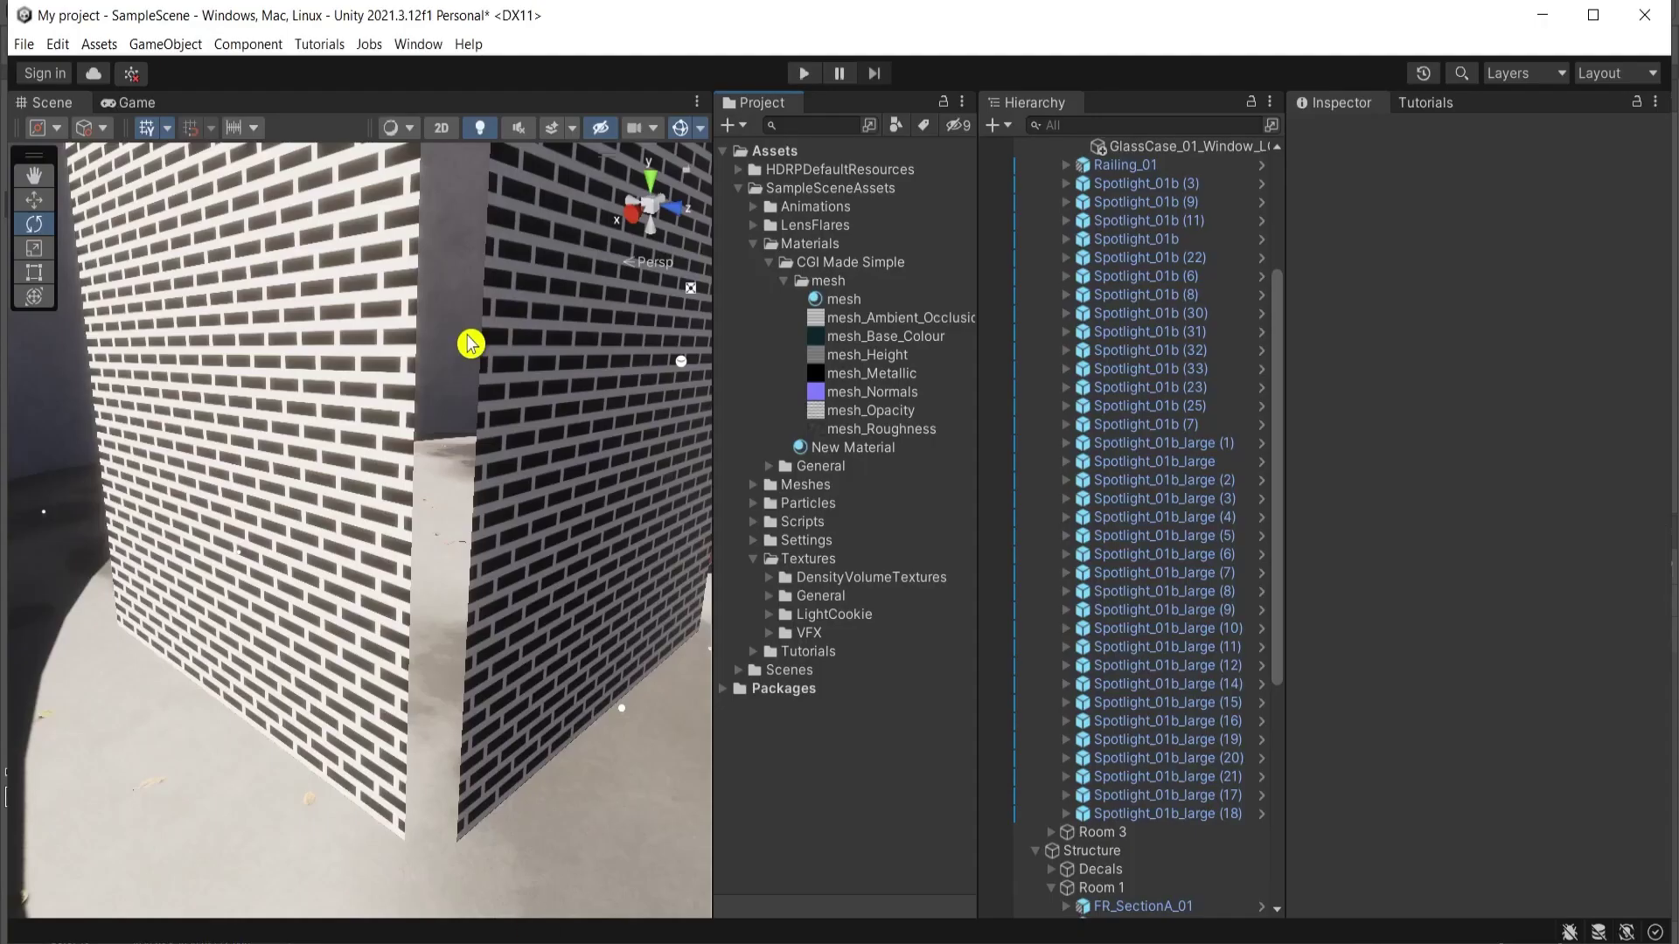
# Copy mesh_Opacity alpha from the material folder into Unity's Project mesh folder
pyautogui.moveTo(296, 932)
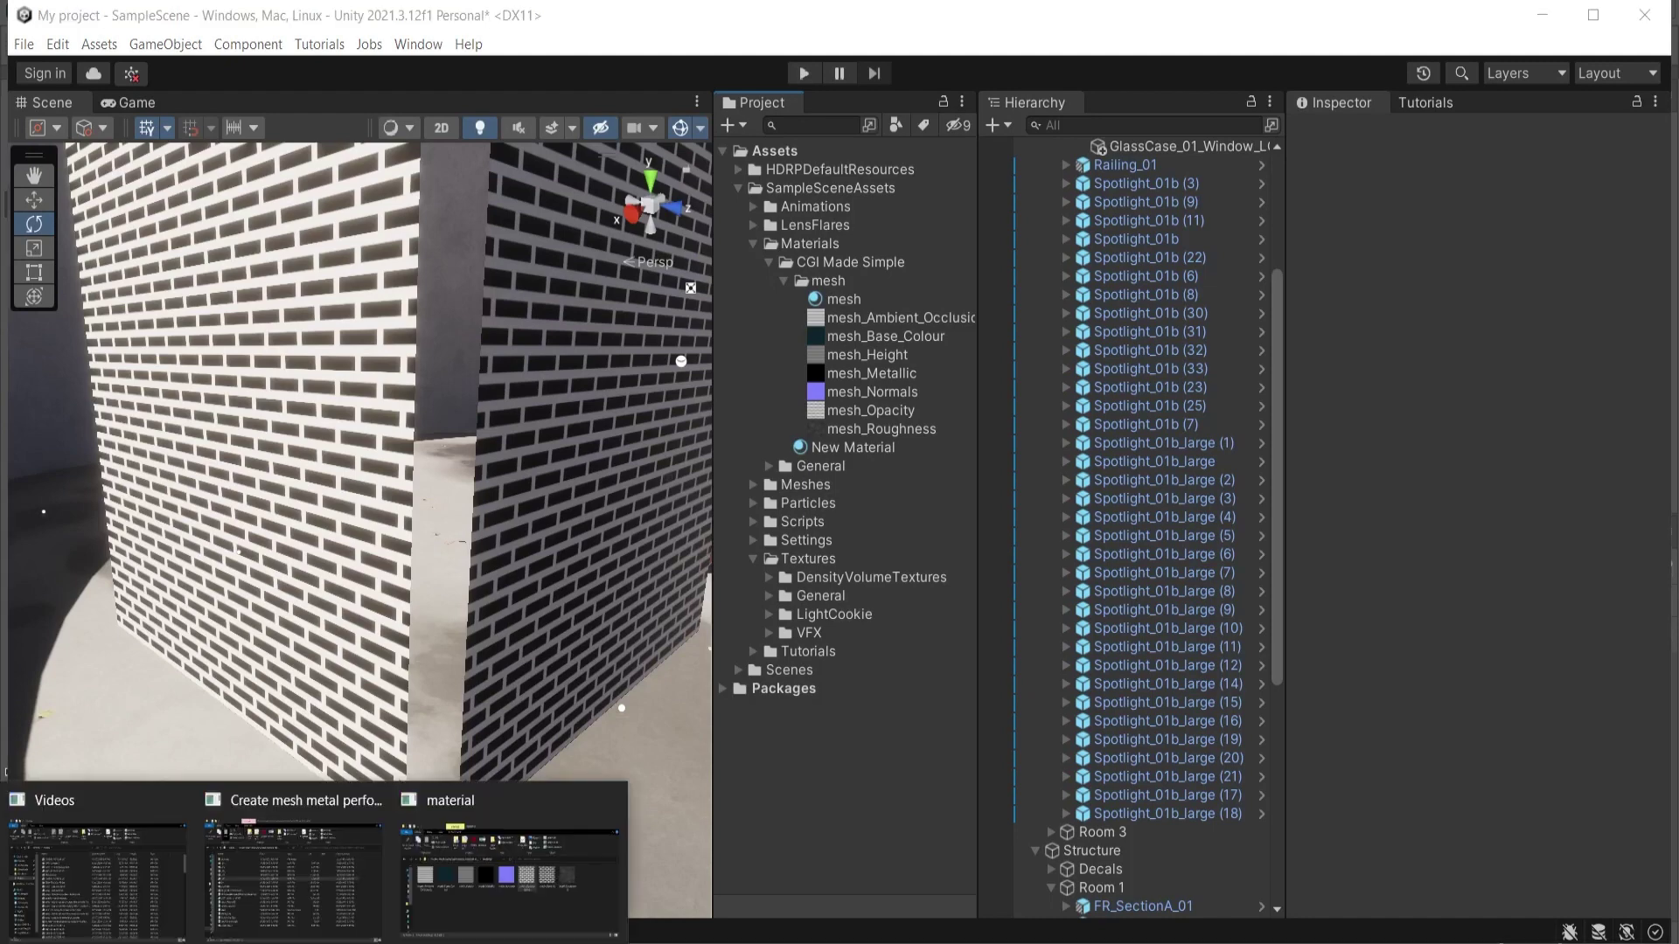
pyautogui.click(504, 889)
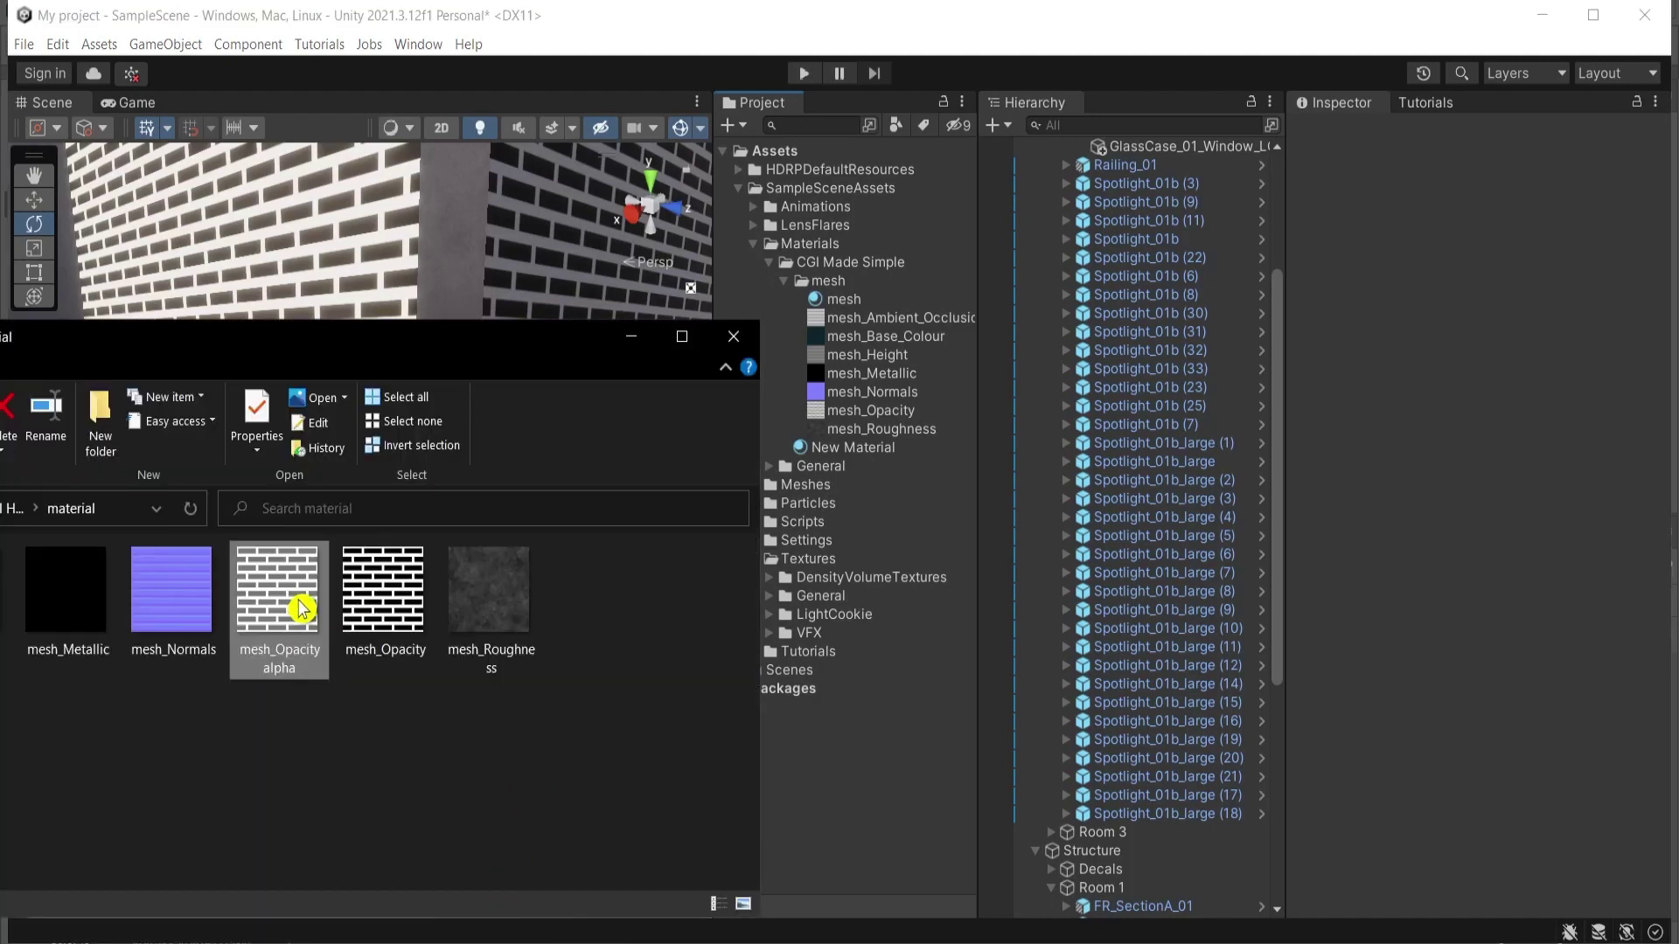
pyautogui.moveTo(302, 609); pyautogui.dragTo(837, 286)
# Assign mesh_Opacity alpha as the mesh material's Base Map
pyautogui.click(846, 301)
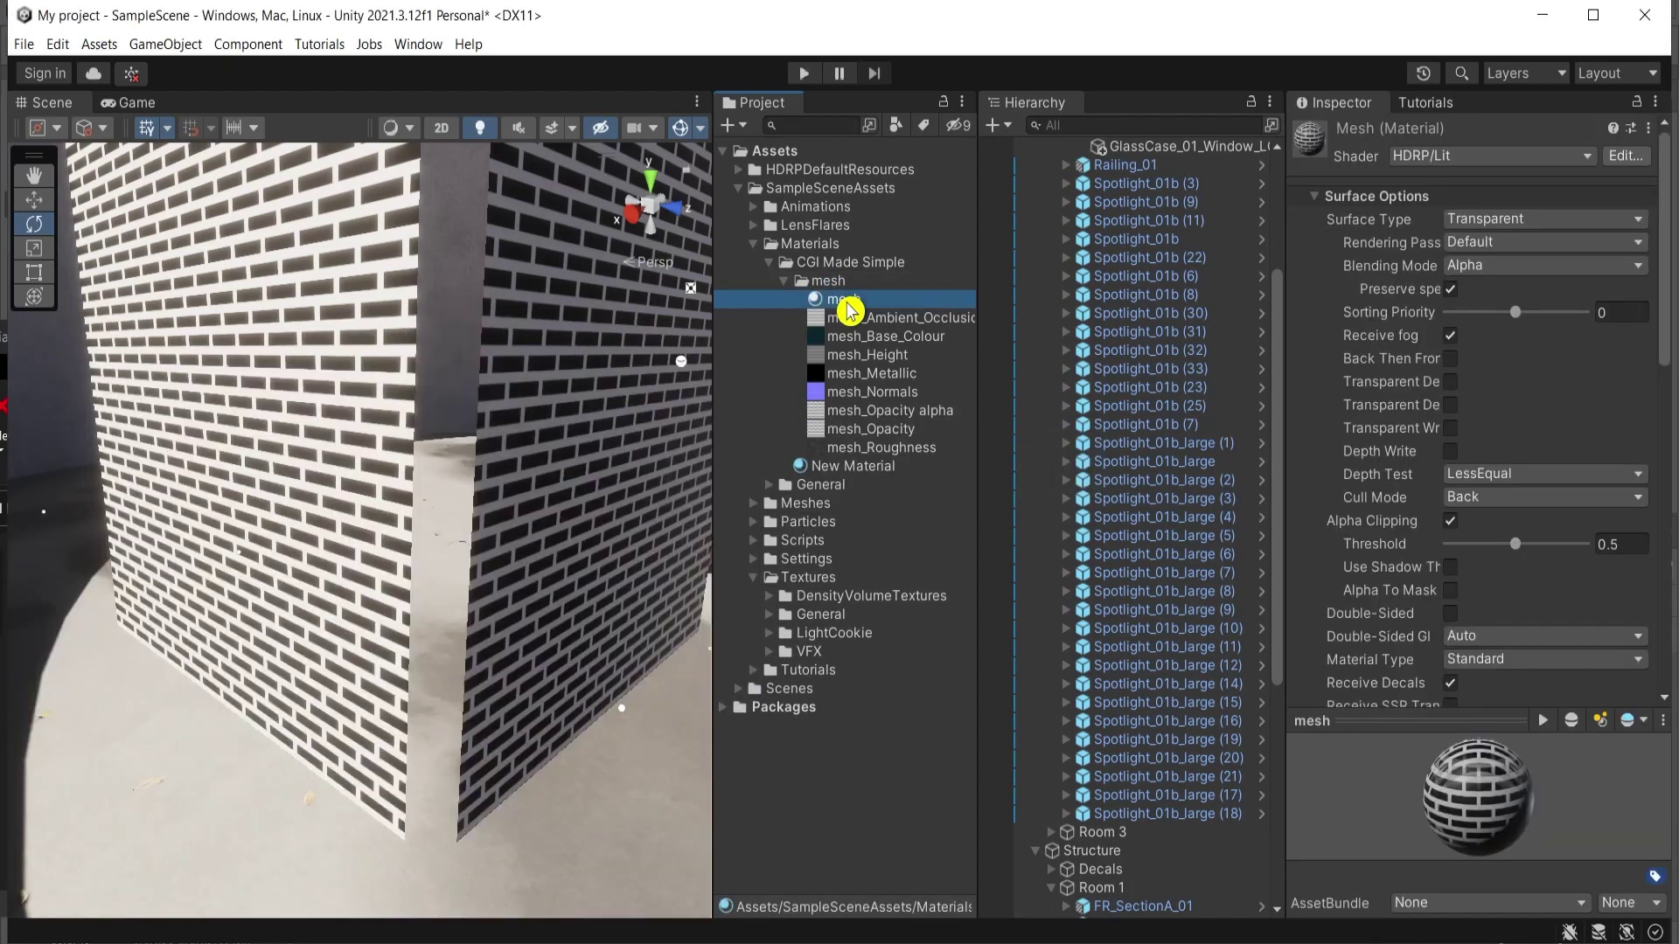
pyautogui.scroll(-3, 1592, 390)
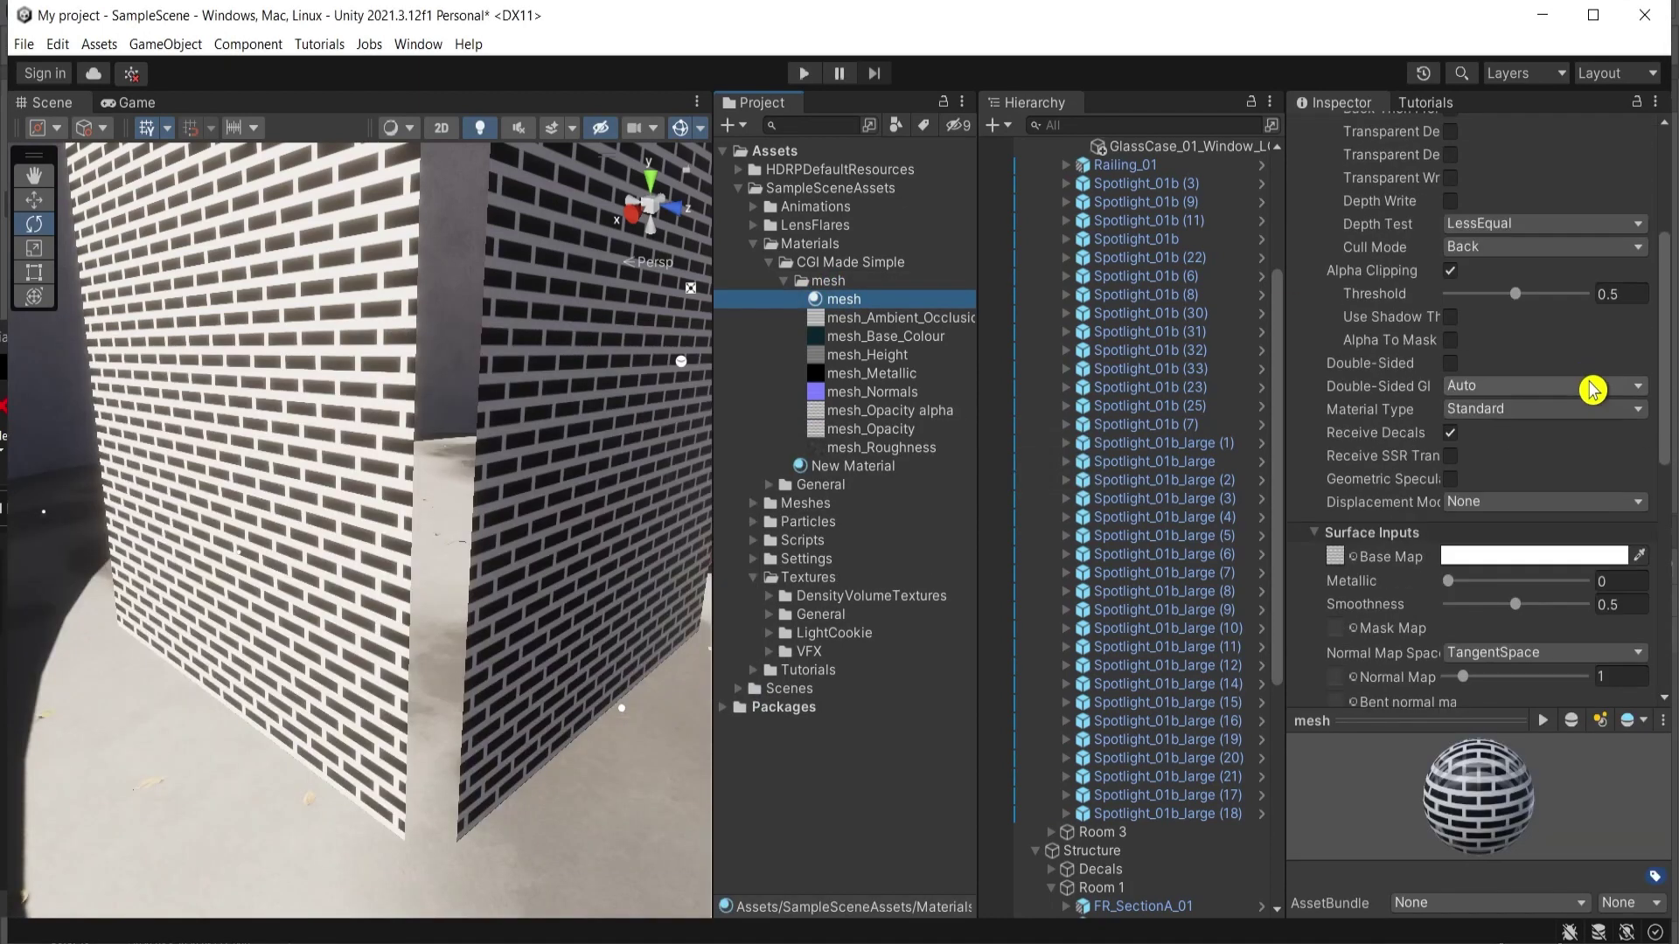
pyautogui.scroll(-2, 1592, 390)
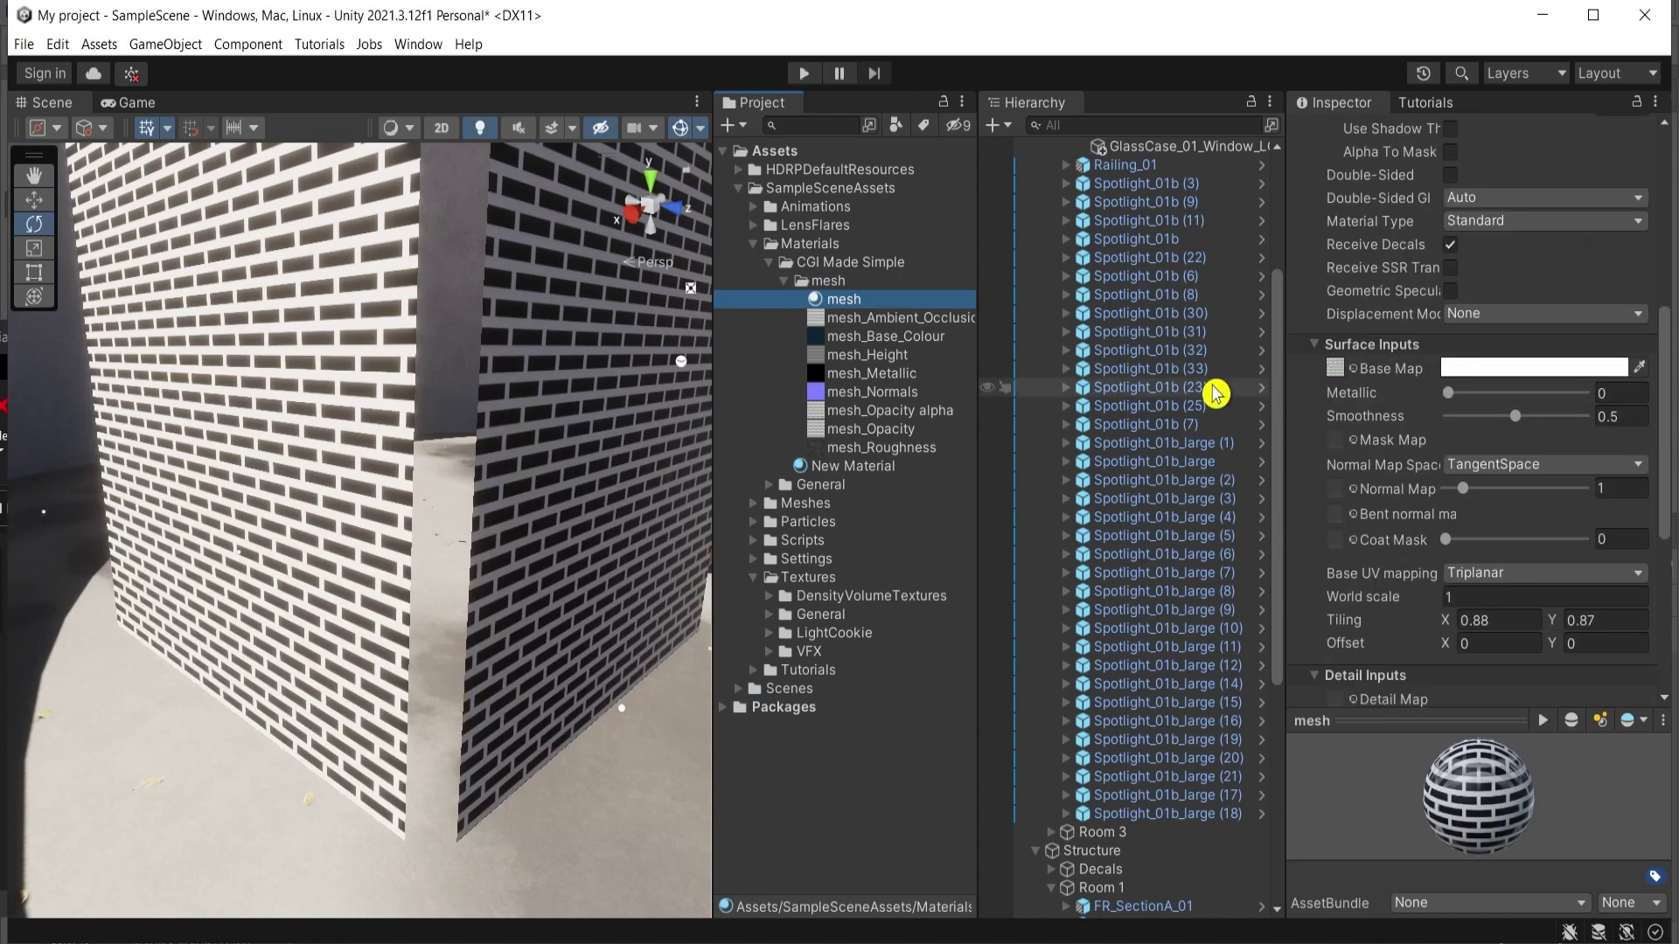
pyautogui.moveTo(866, 422); pyautogui.dragTo(1338, 377)
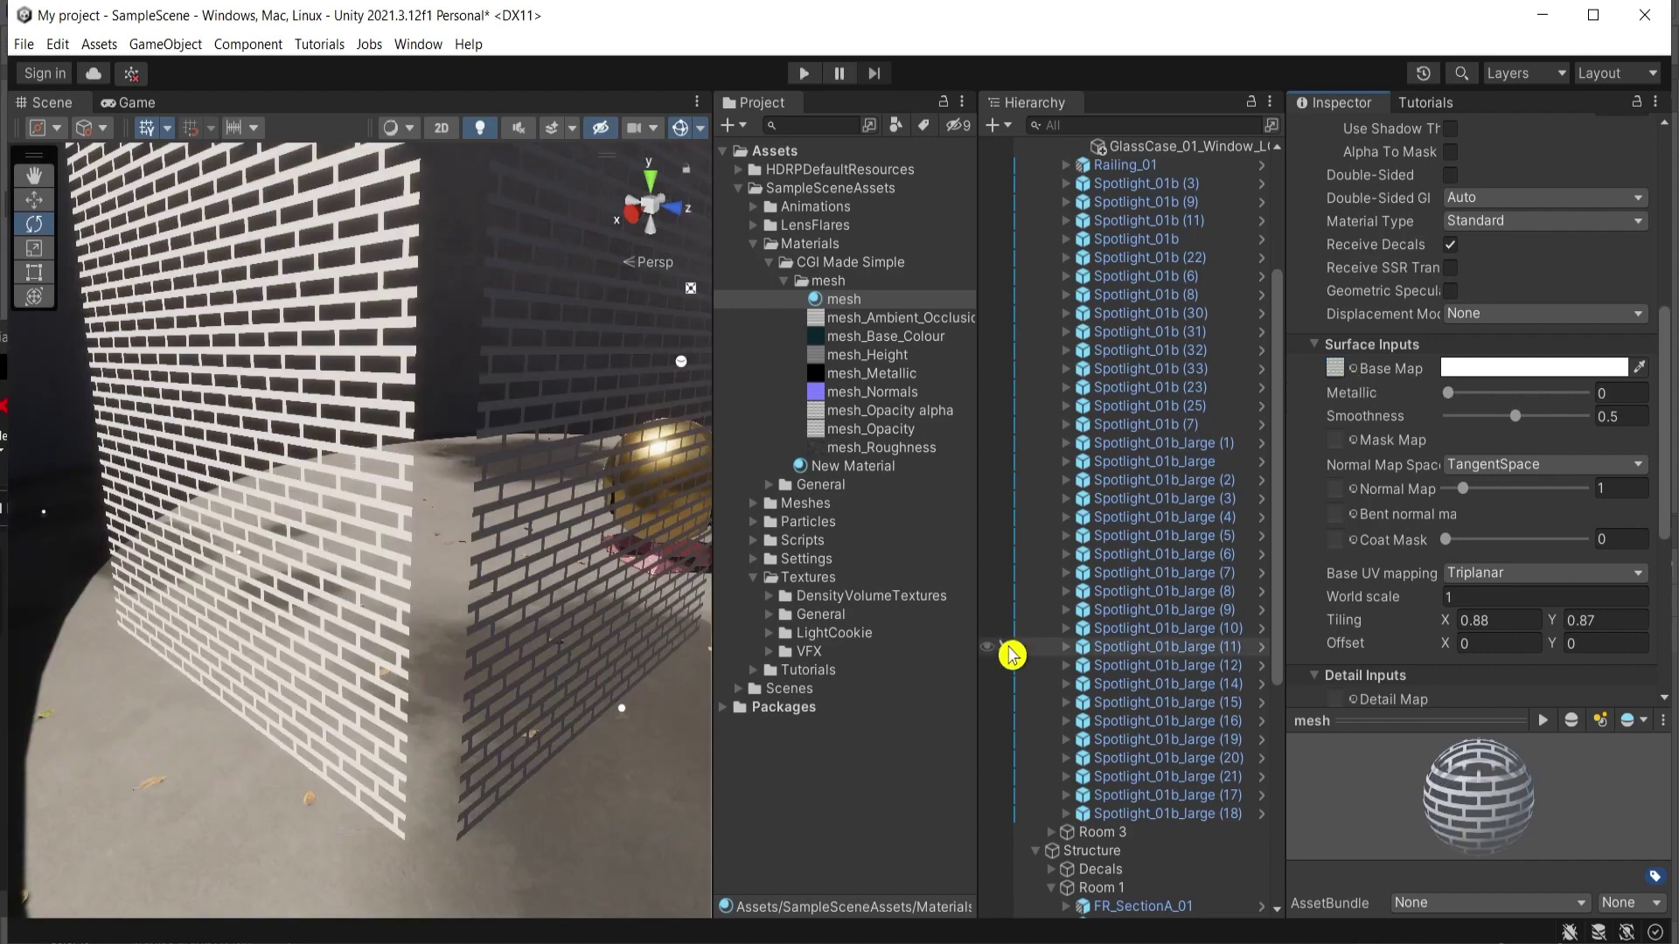
# Tint the Base Map colour light grey (CBCBCB) and orbit around the see-through walls
pyautogui.click(1530, 375)
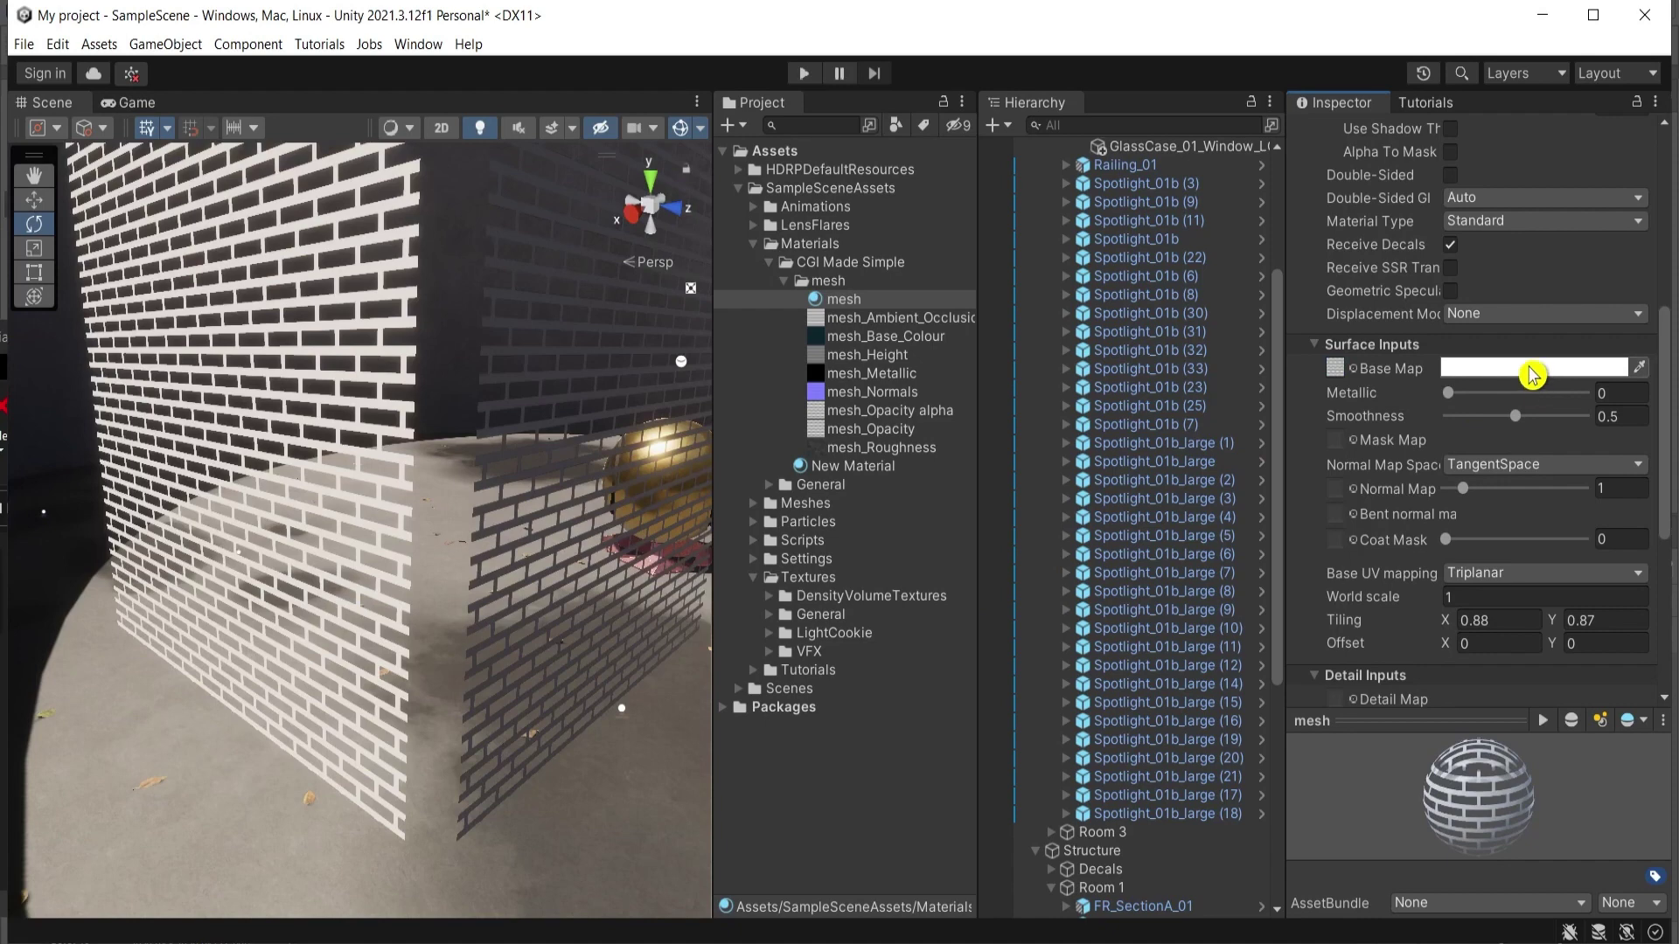
pyautogui.moveTo(1521, 502); pyautogui.dragTo(1449, 519)
pyautogui.click(1659, 345)
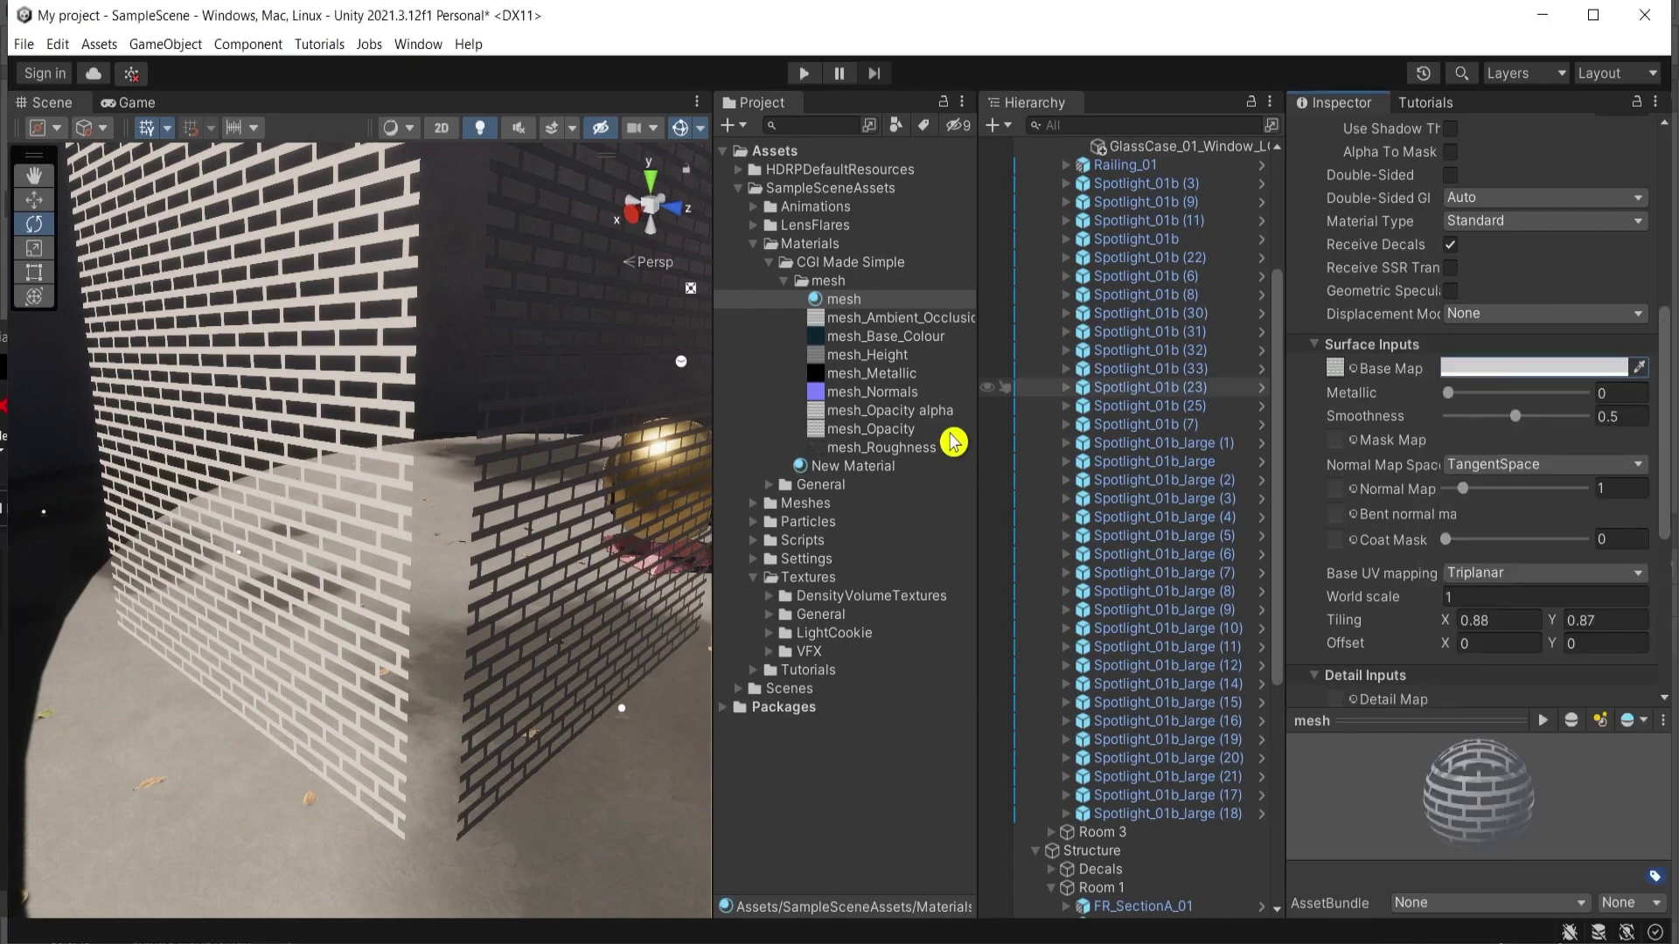
pyautogui.click(546, 518)
pyautogui.keyDown('alt'); pyautogui.moveTo(465, 555); pyautogui.dragTo(505, 740); pyautogui.keyUp('alt')
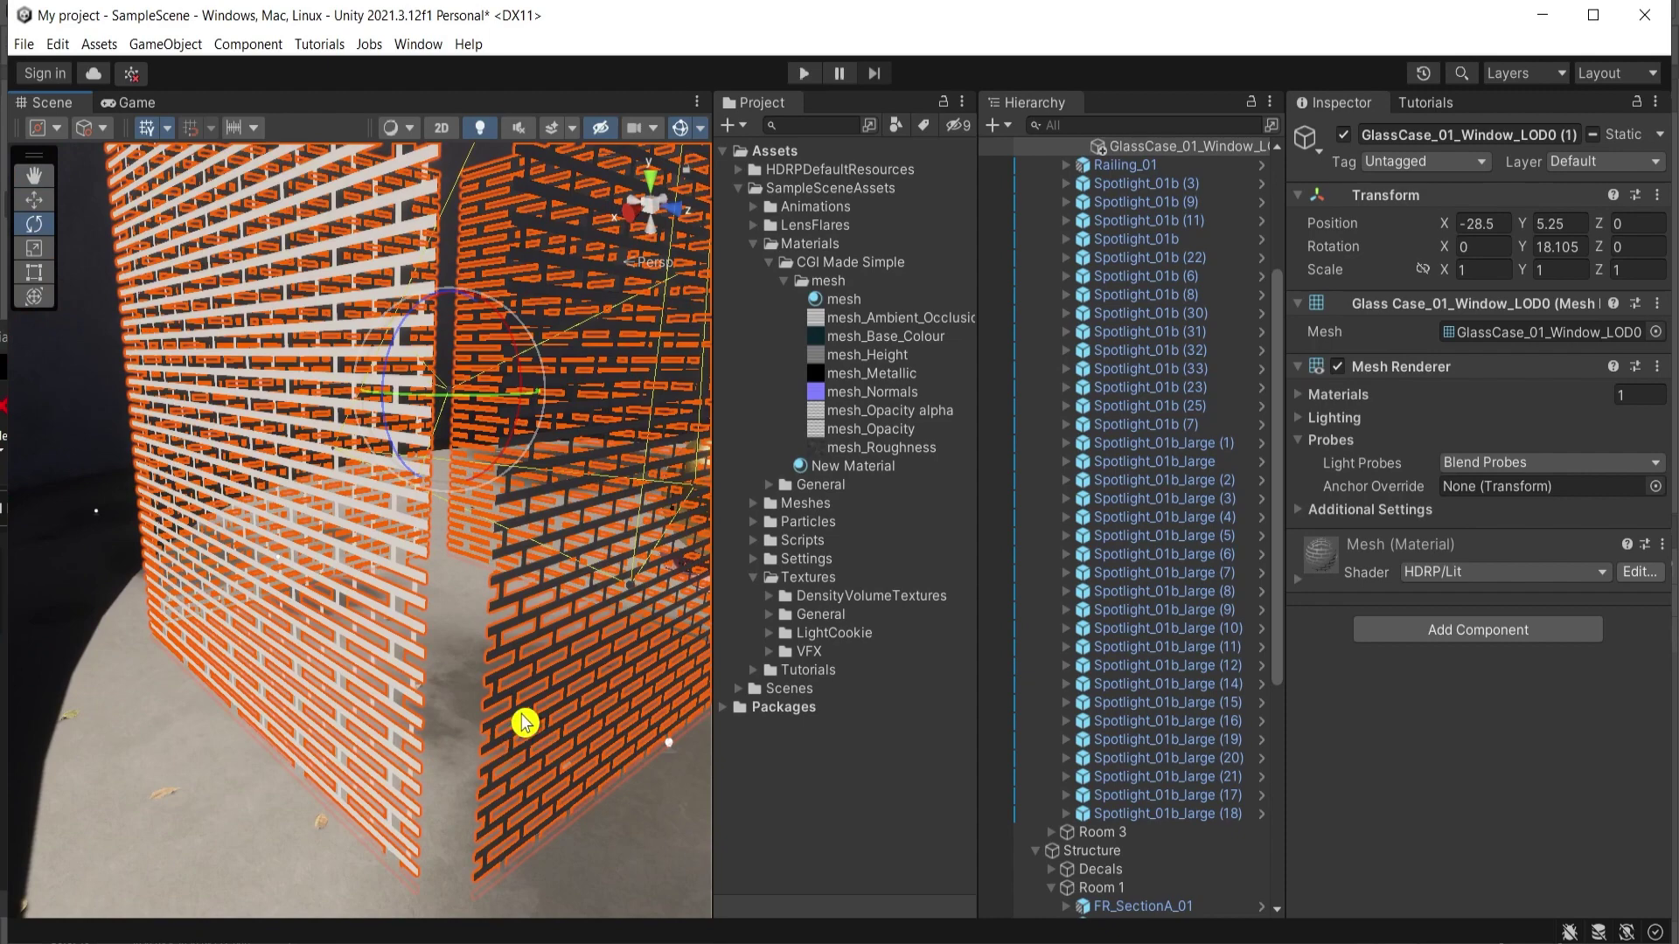
pyautogui.keyDown('alt'); pyautogui.moveTo(547, 679); pyautogui.dragTo(545, 619); pyautogui.keyUp('alt')
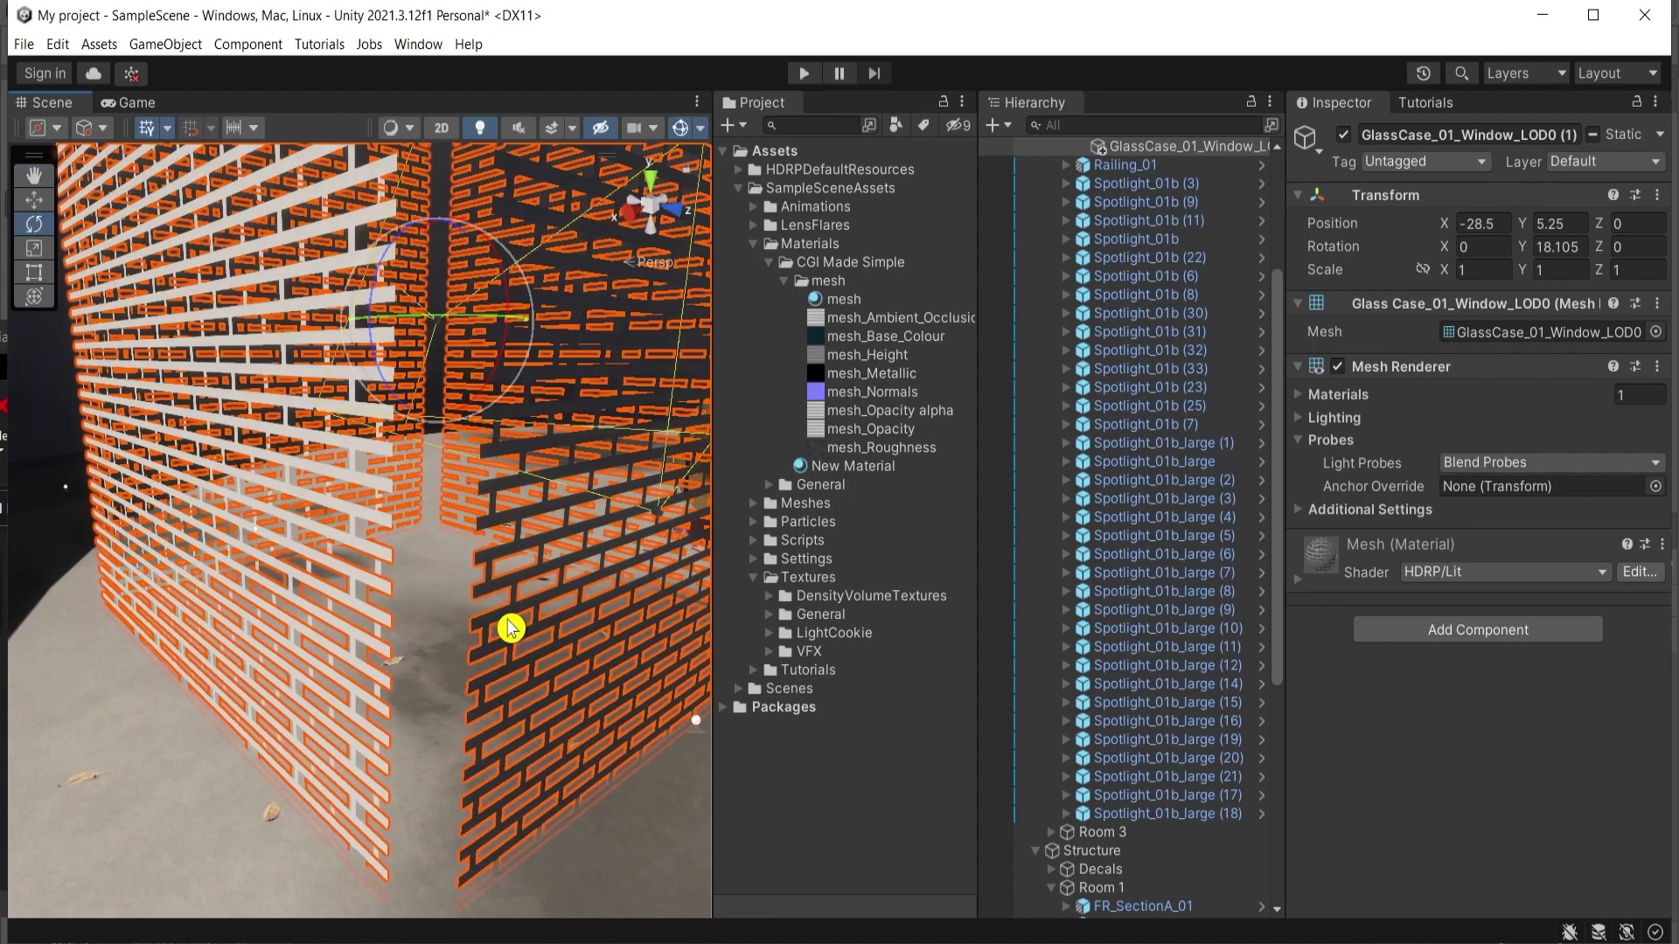
pyautogui.moveTo(507, 682); pyautogui.dragTo(529, 560, button='middle')
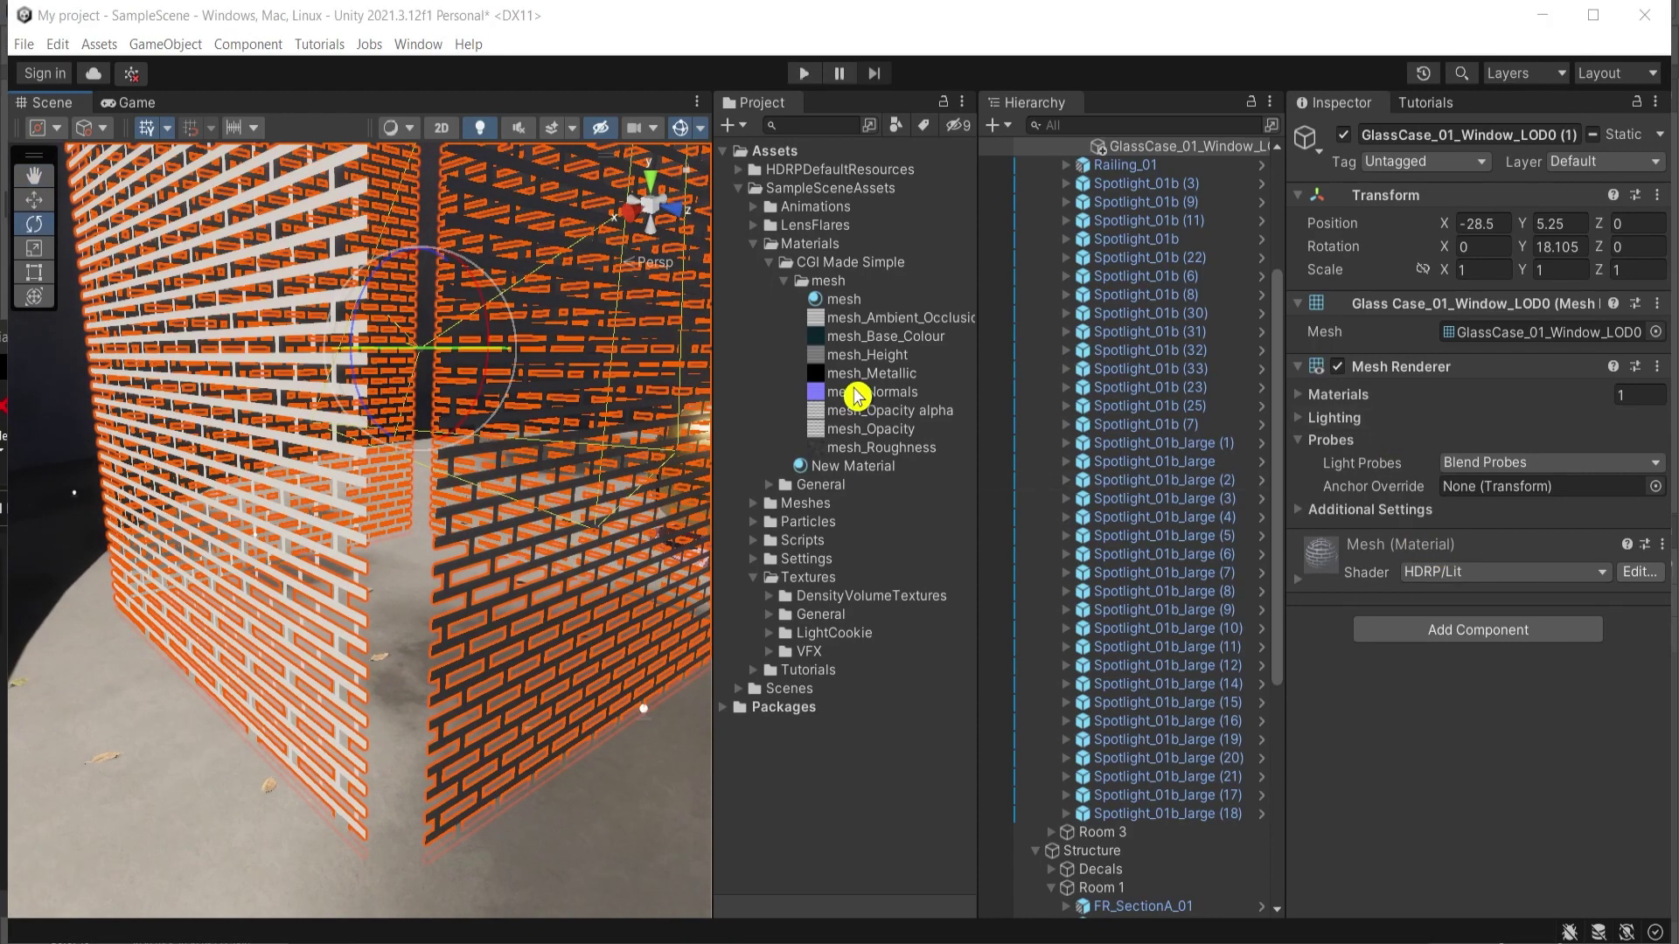
# Assign mesh_Opacity alpha as the mesh material's Mask Map for a darker metallic look
pyautogui.click(843, 299)
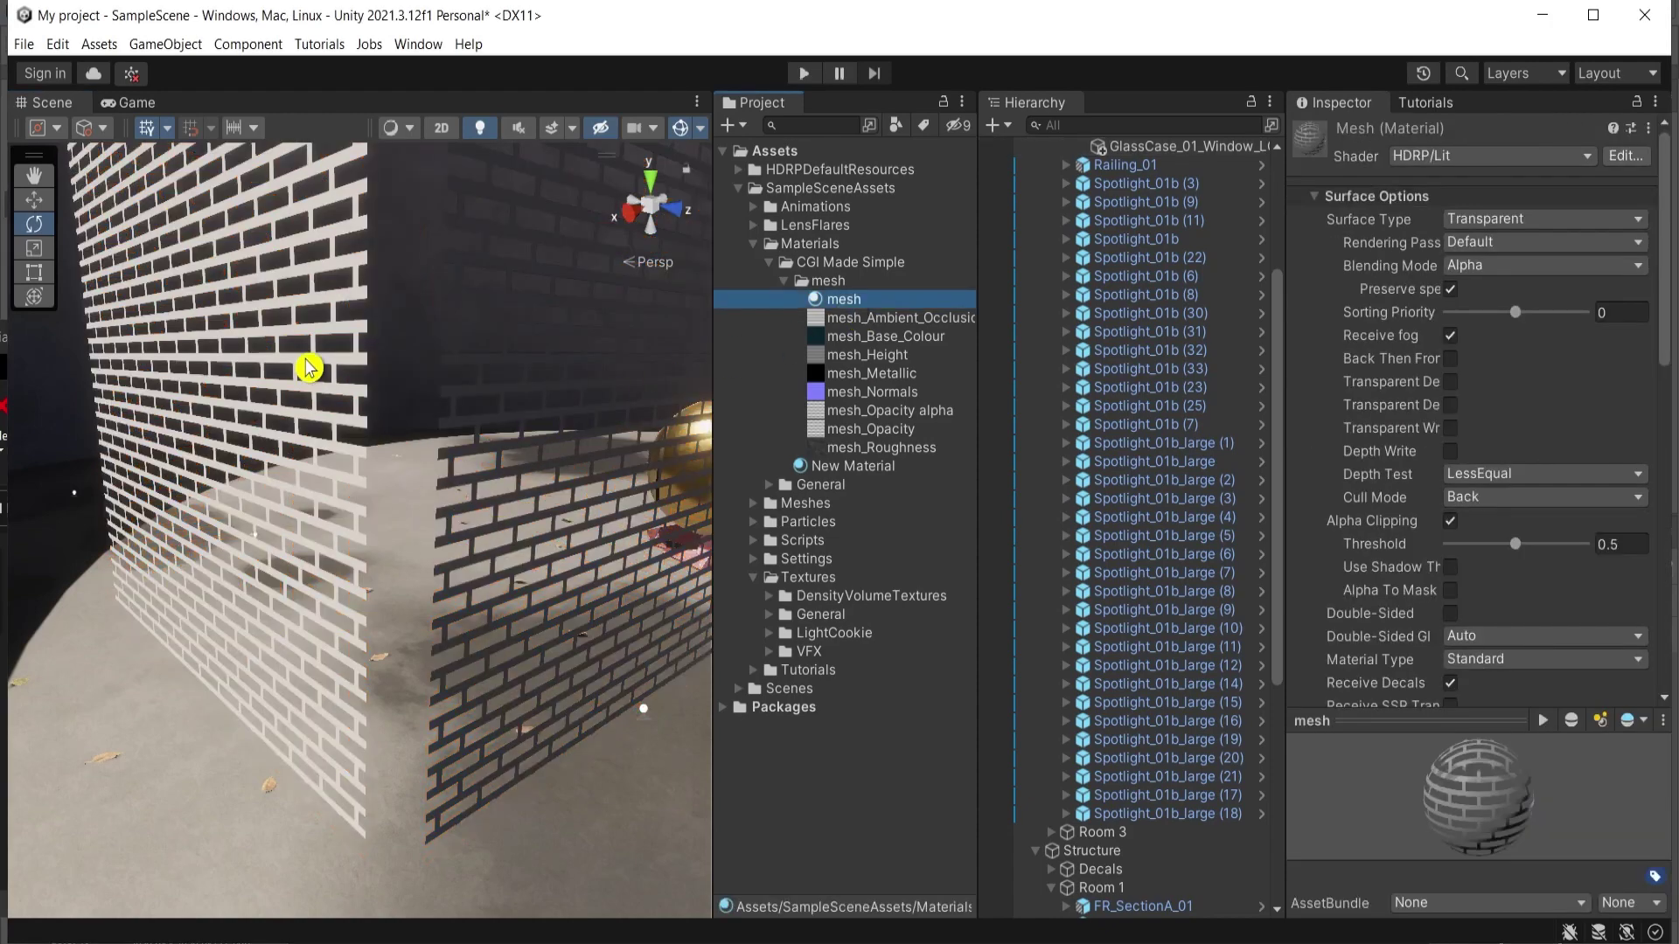
pyautogui.scroll(-8, 1499, 531)
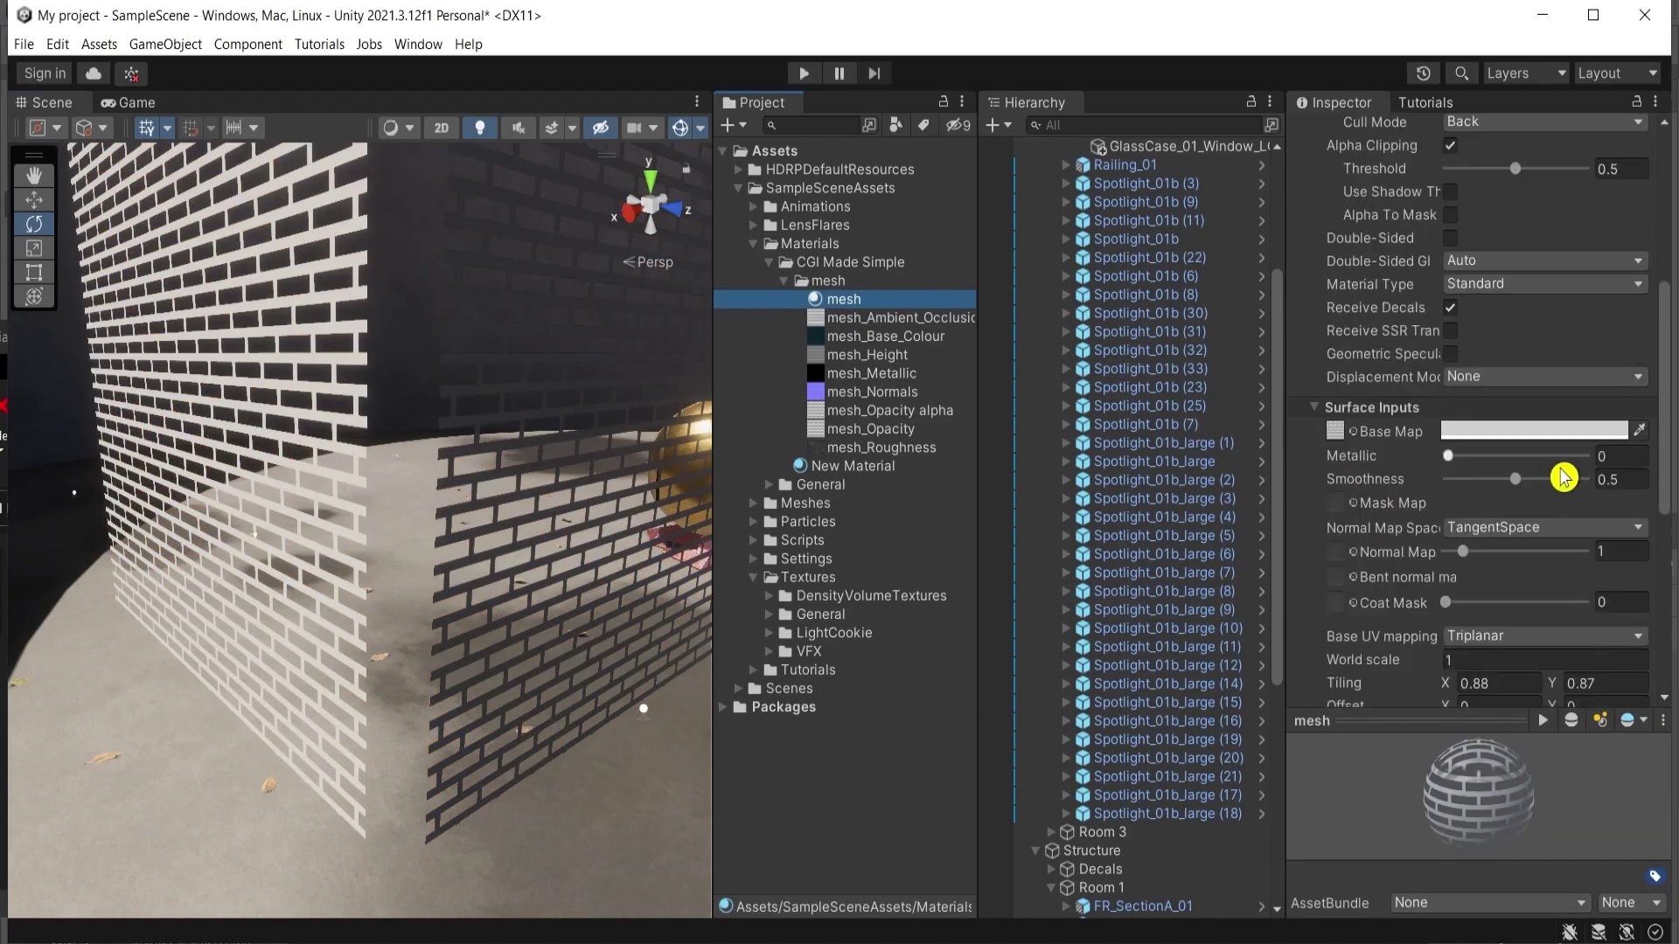
pyautogui.click(1335, 431)
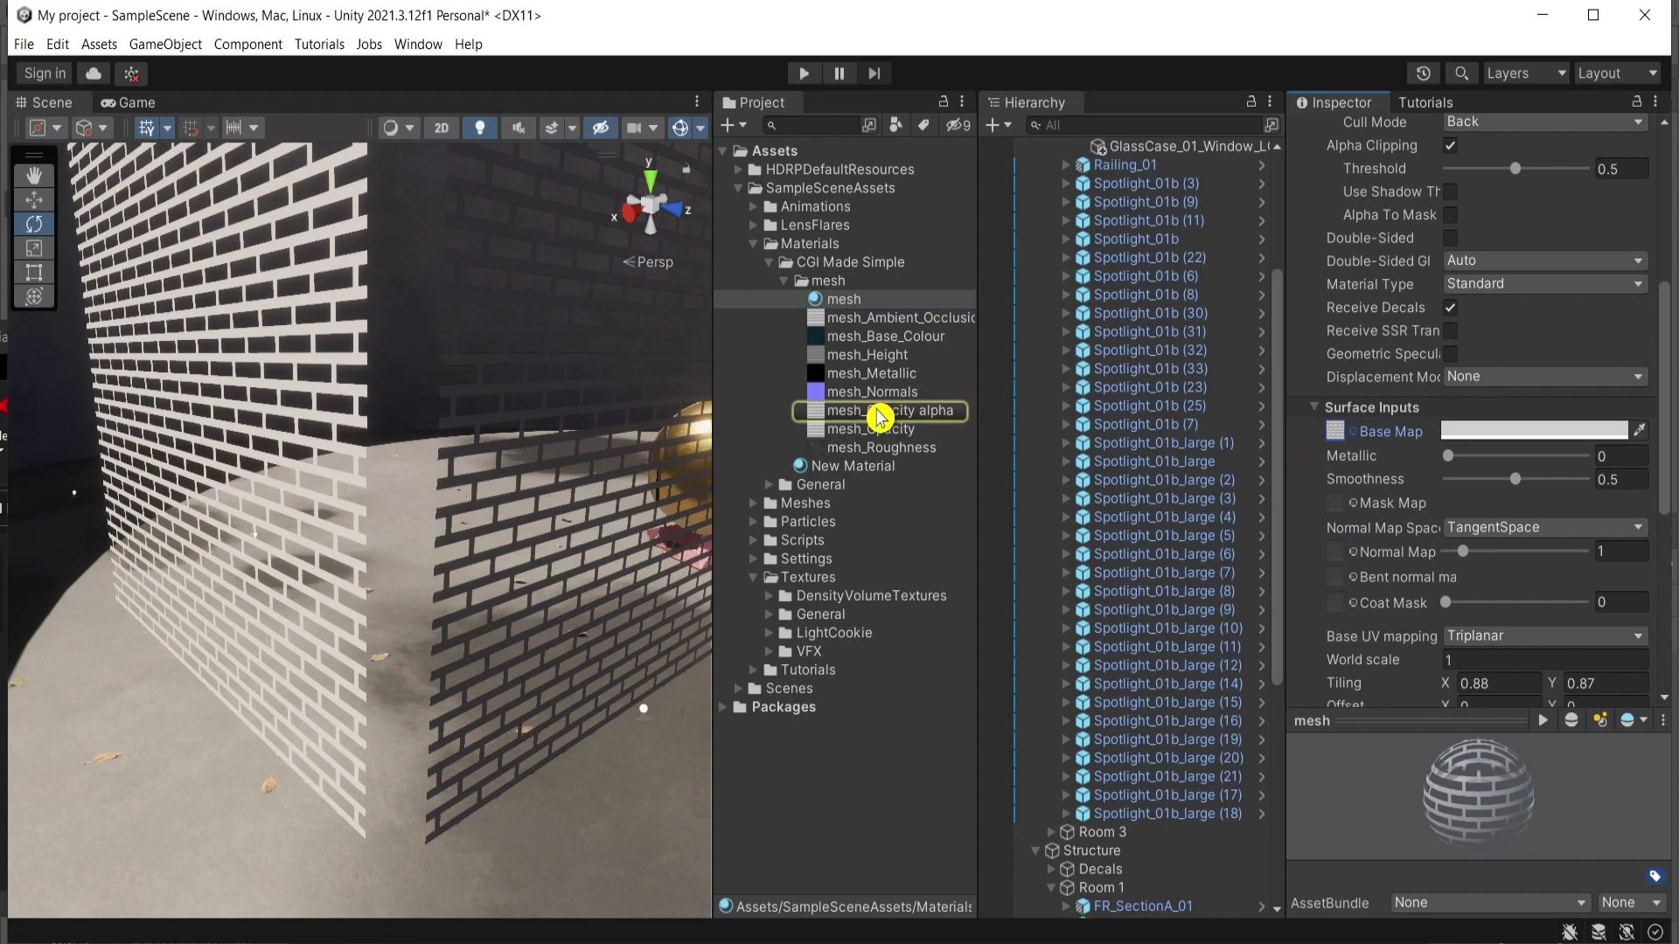
pyautogui.moveTo(878, 418); pyautogui.dragTo(1388, 497)
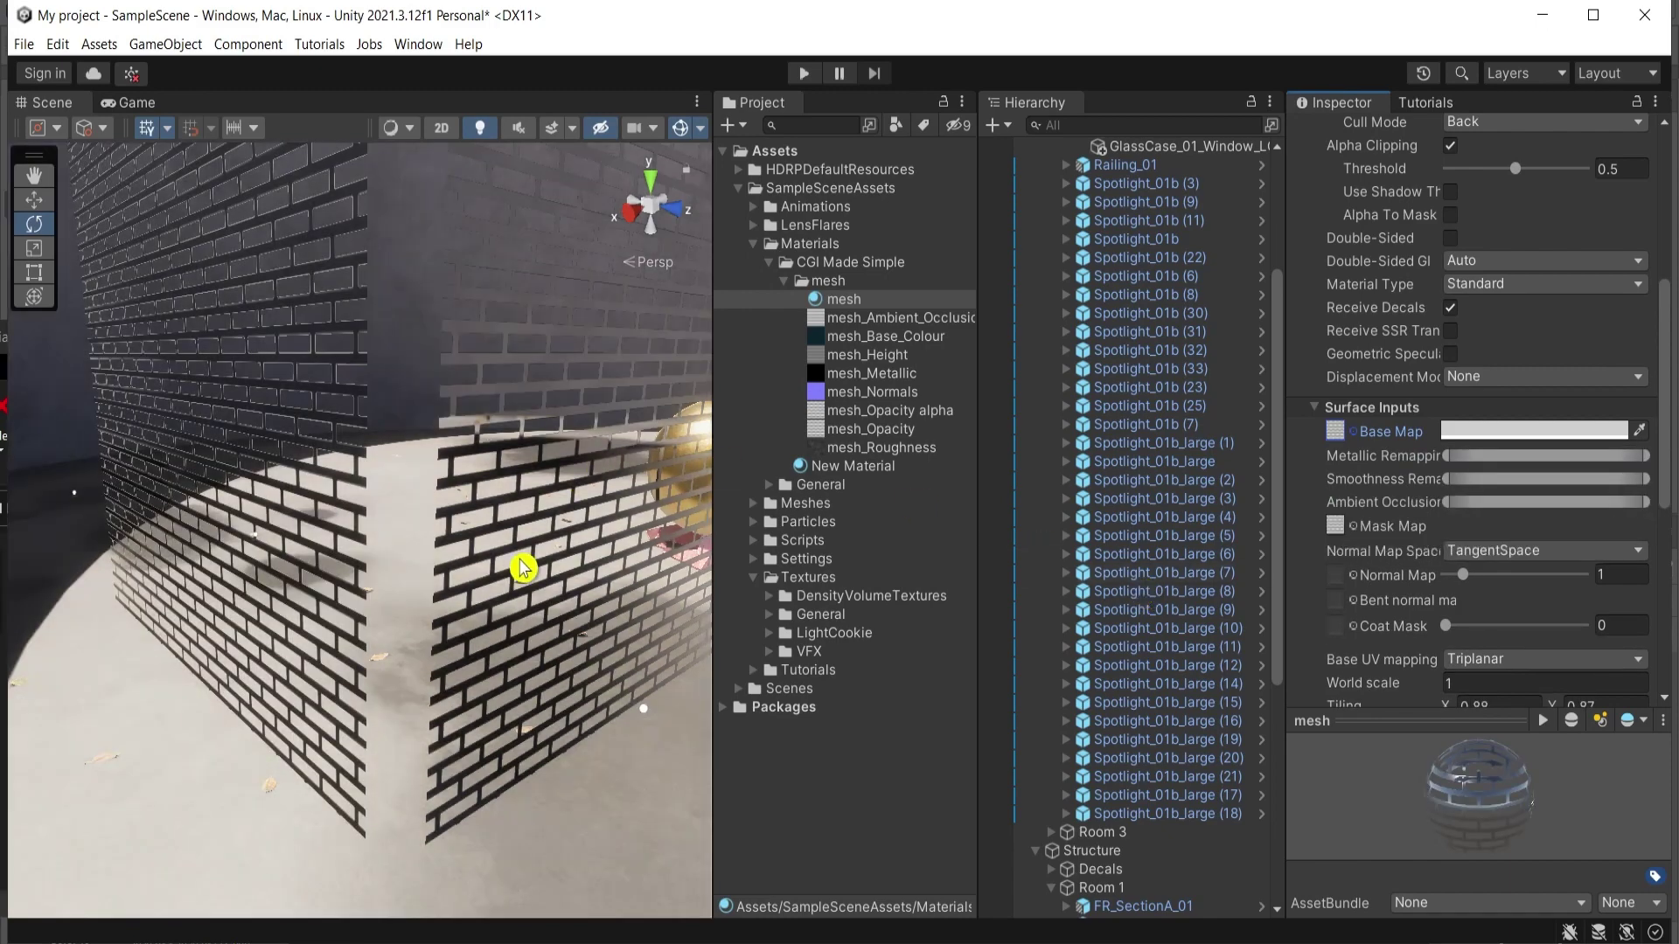
pyautogui.moveTo(525, 569); pyautogui.dragTo(732, 658, button='right')
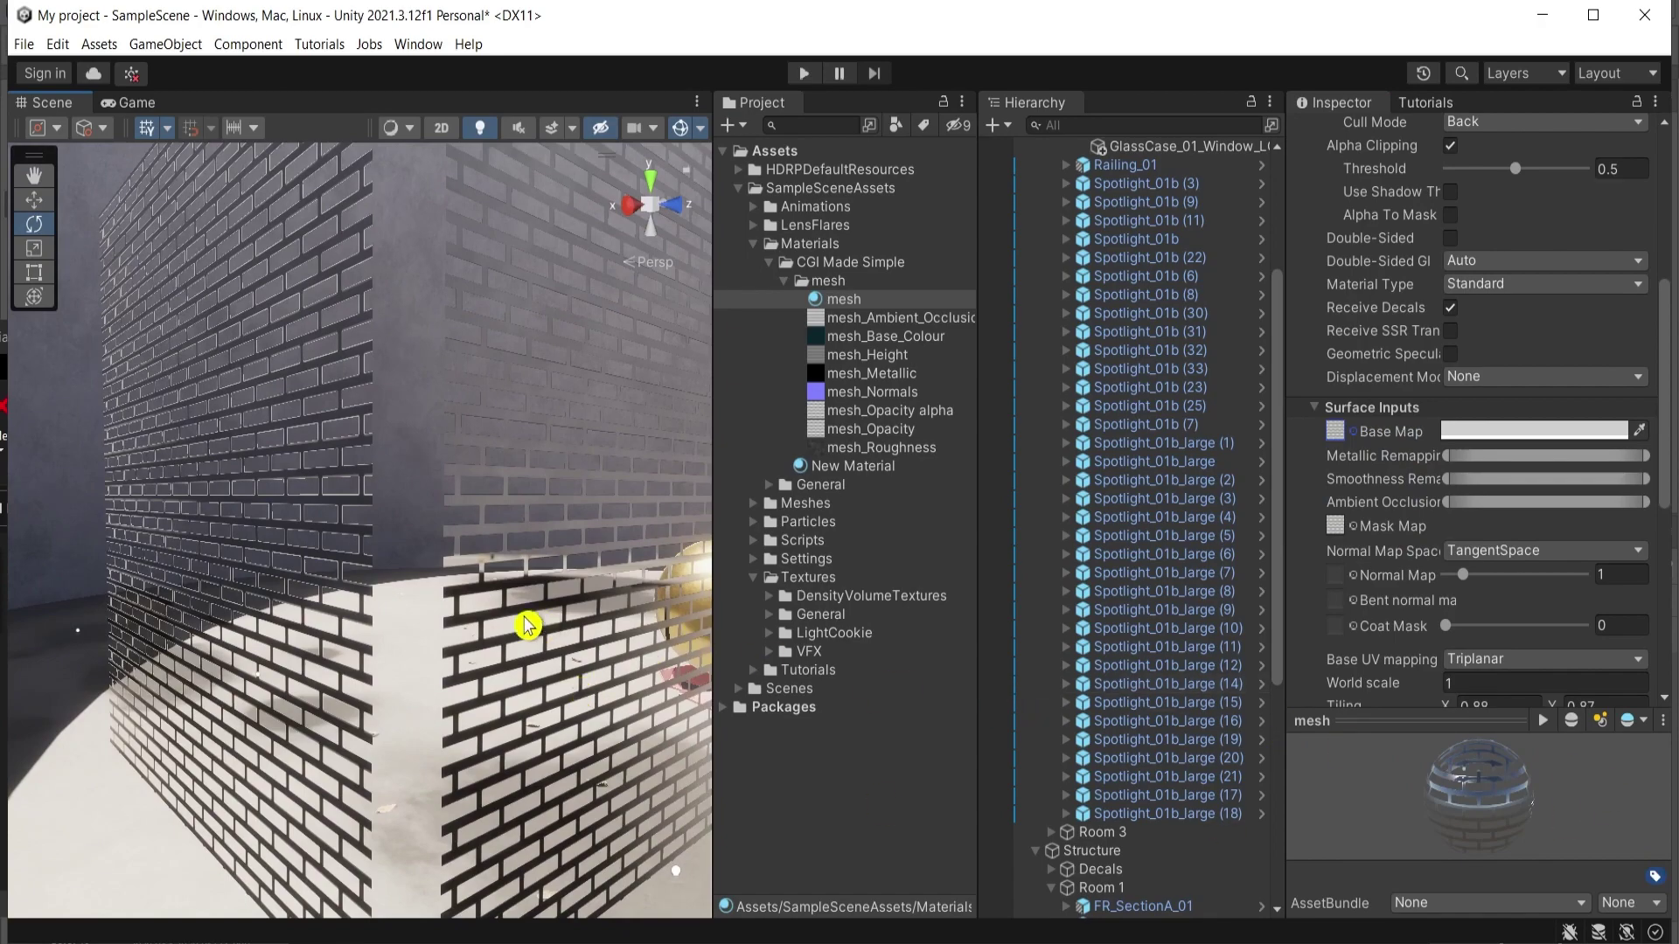
pyautogui.moveTo(527, 626)
pyautogui.mouseDown(button='right')
pyautogui.moveTo(494, 480)
pyautogui.moveTo(526, 638)
pyautogui.mouseUp(button='right')
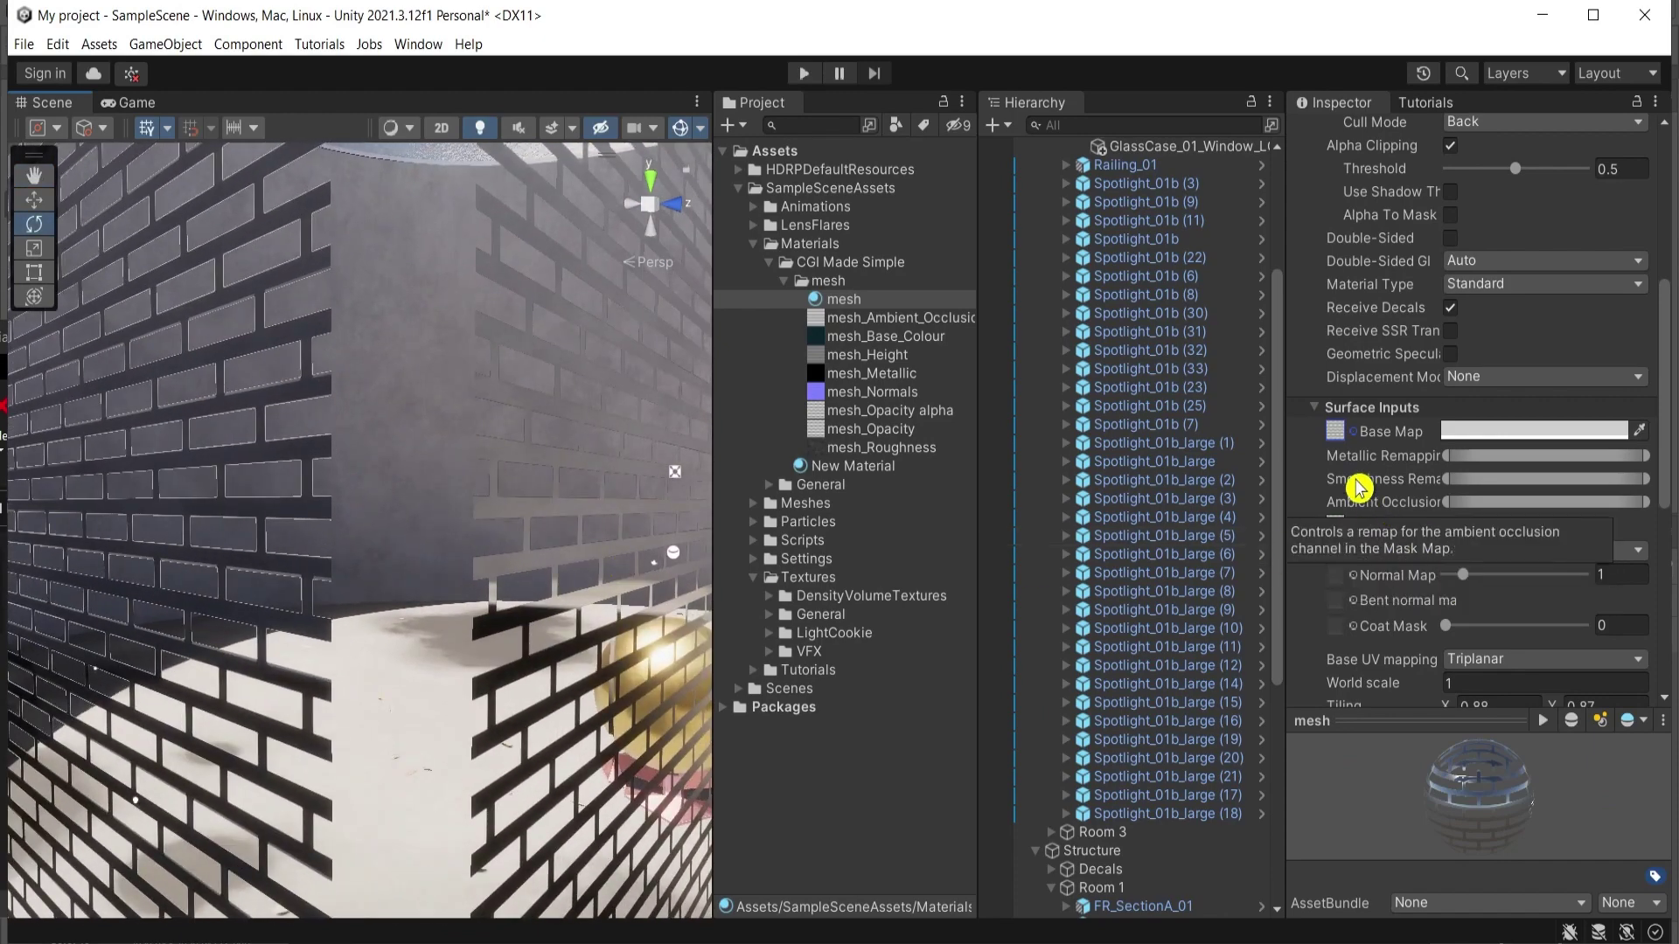
# Set the Mask Map to None, then undo to restore the mesh_Opacity alpha mask
pyautogui.click(1353, 526)
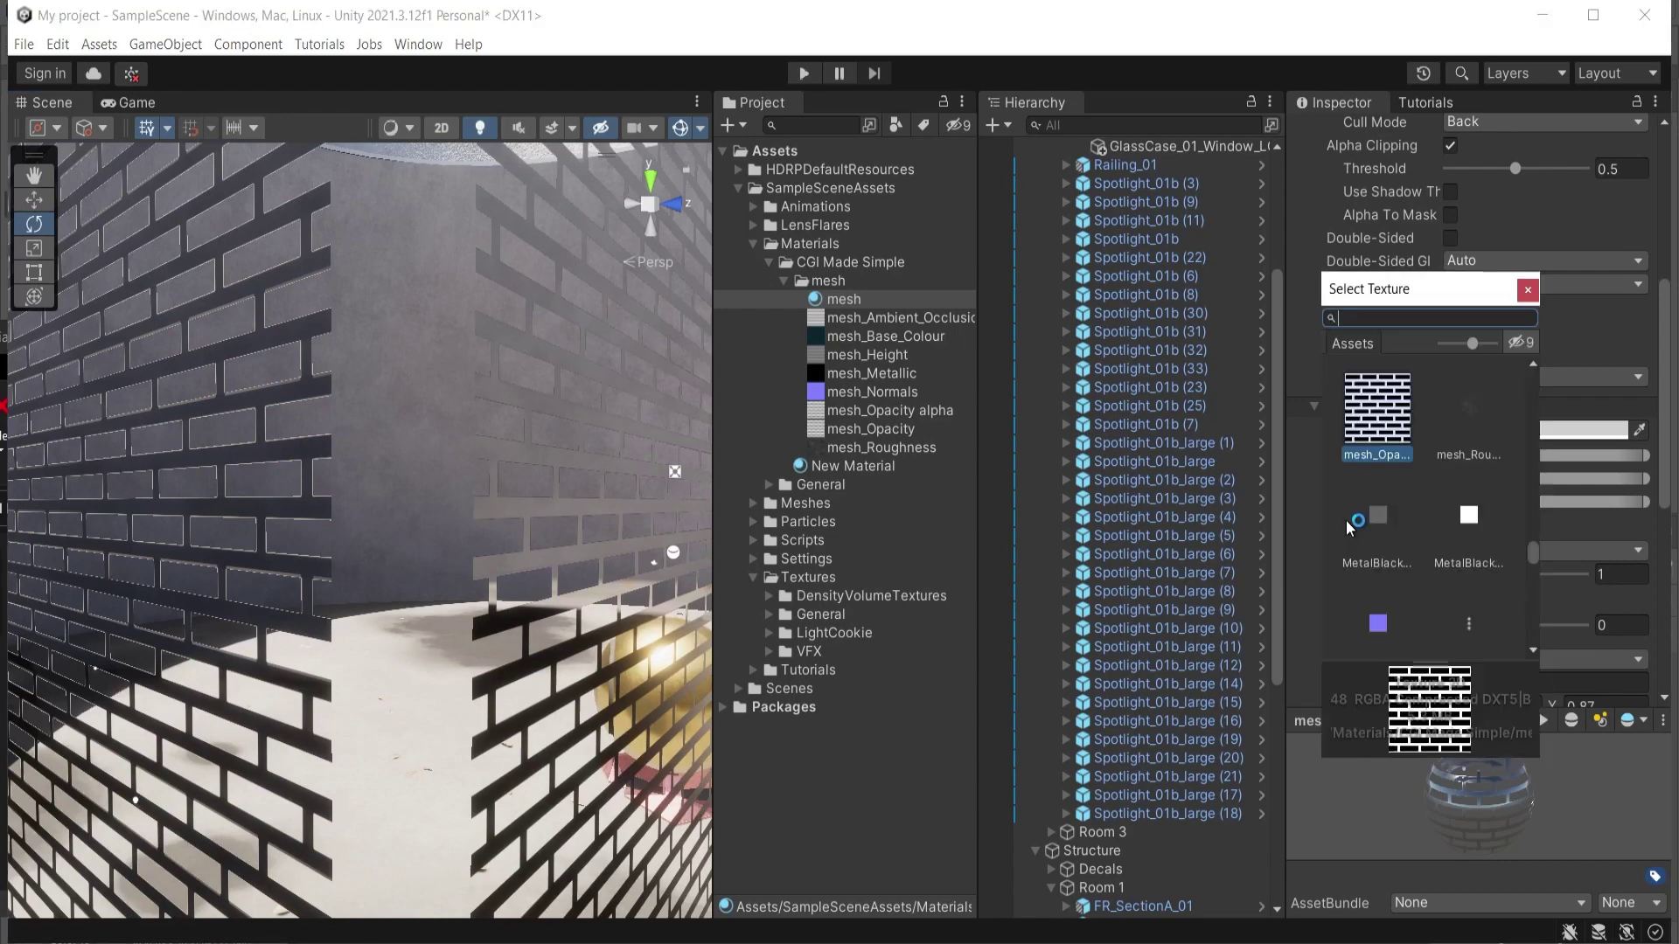
pyautogui.write('non')
pyautogui.click(1371, 418)
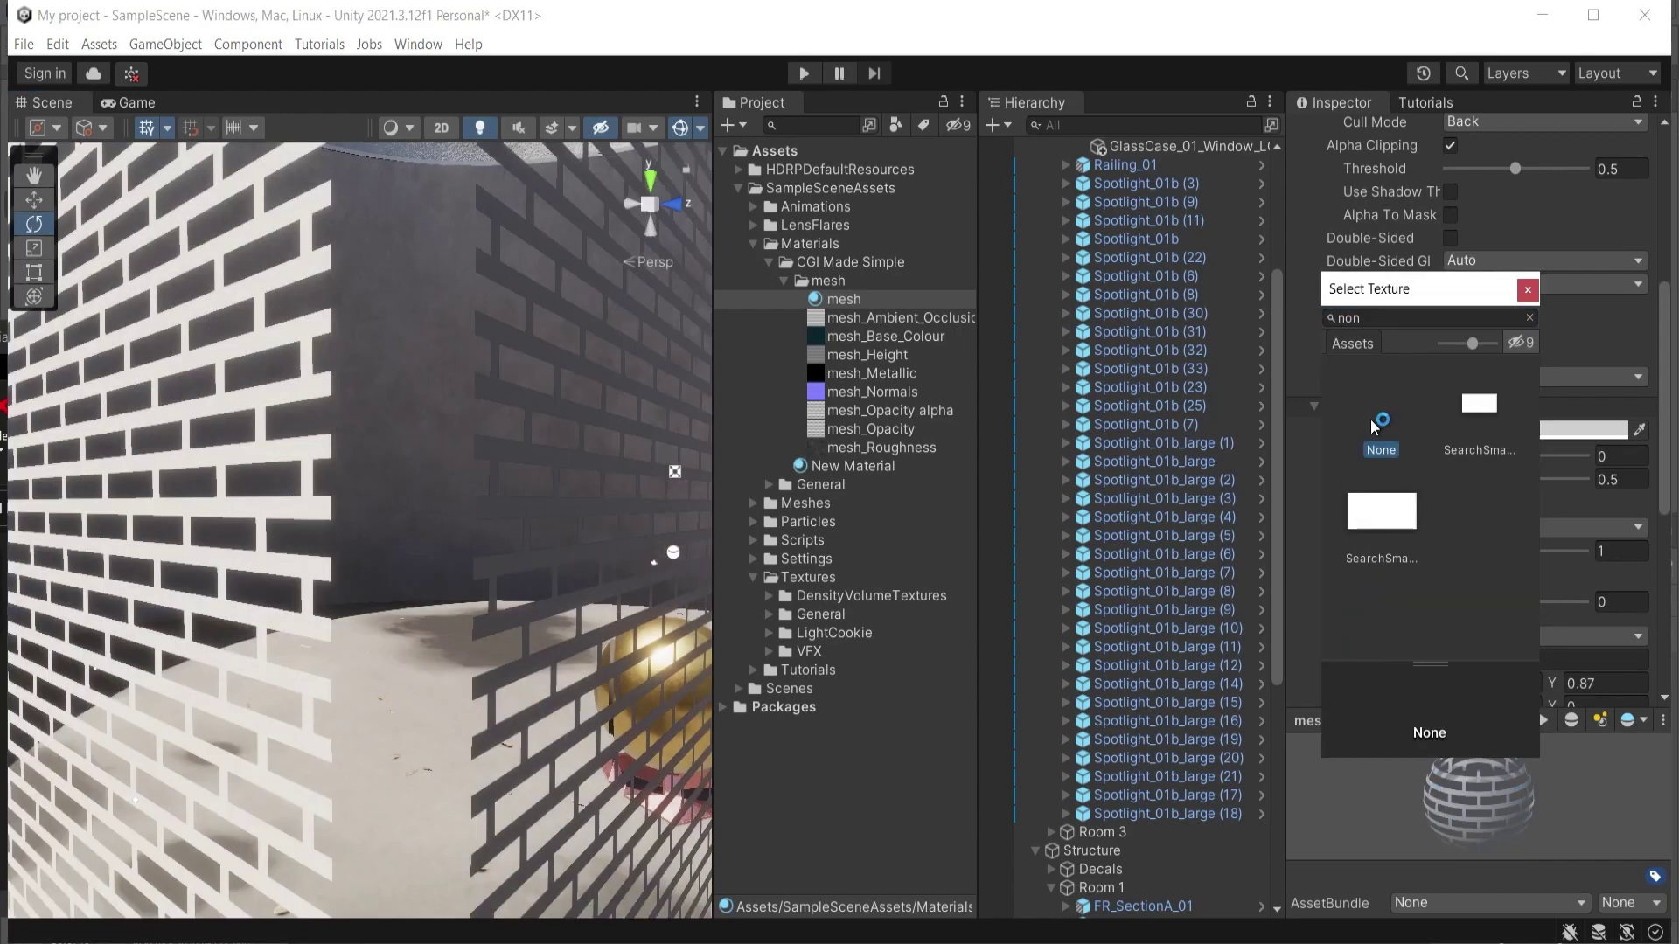
pyautogui.click(1521, 288)
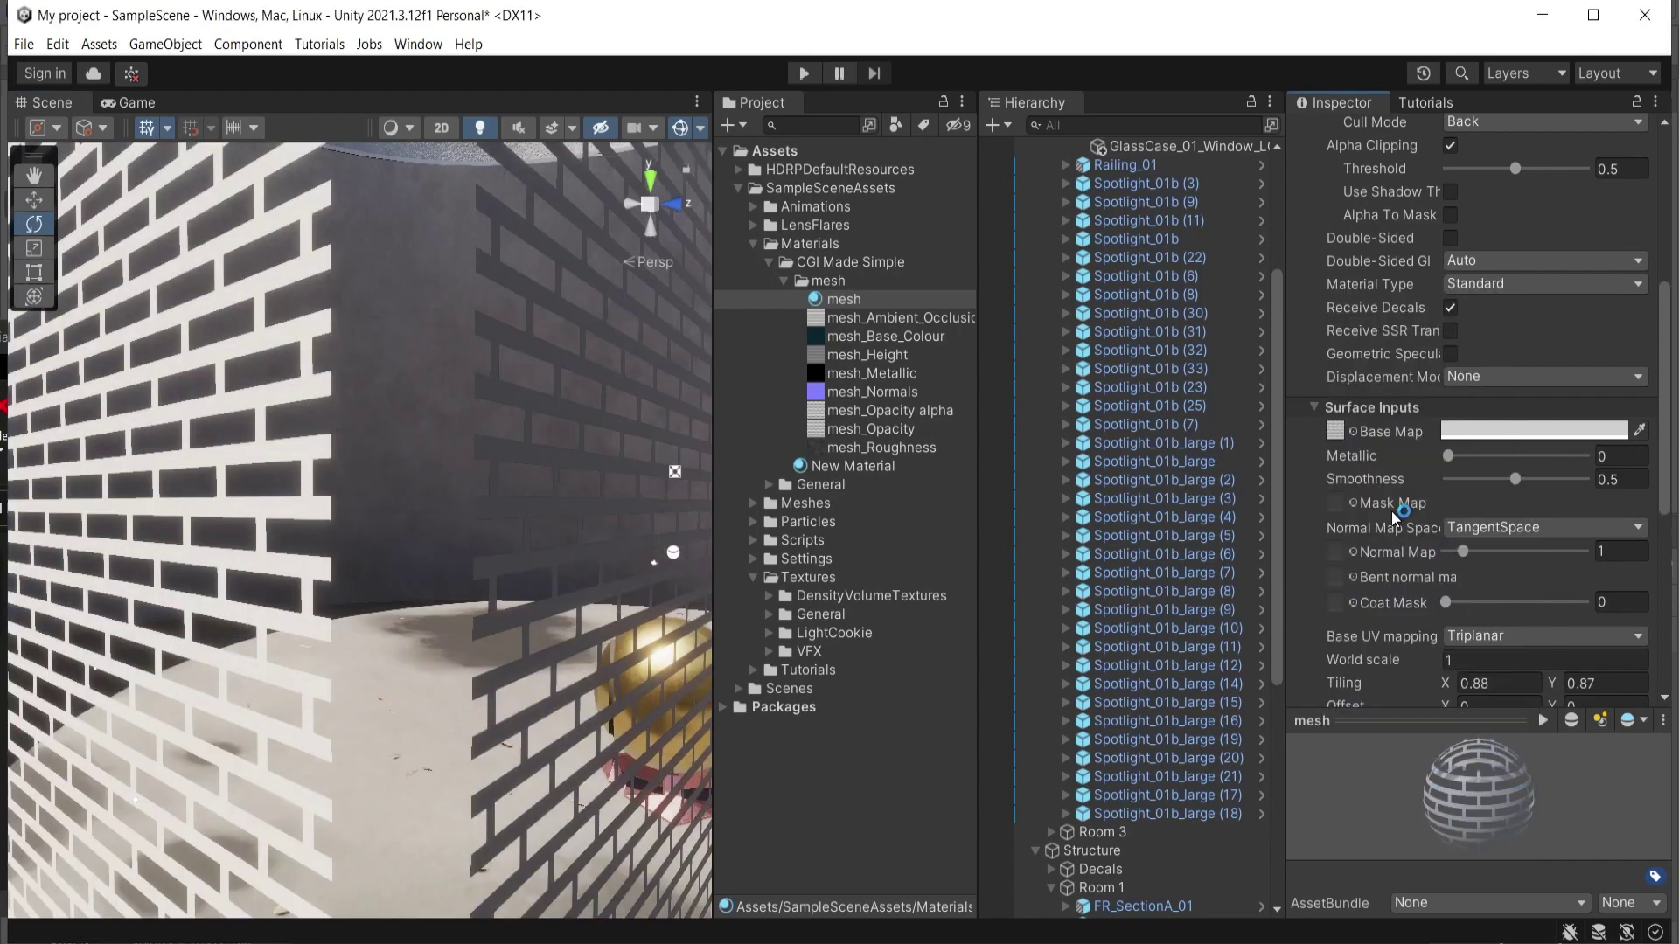
pyautogui.hotkey('ctrl', 'z')
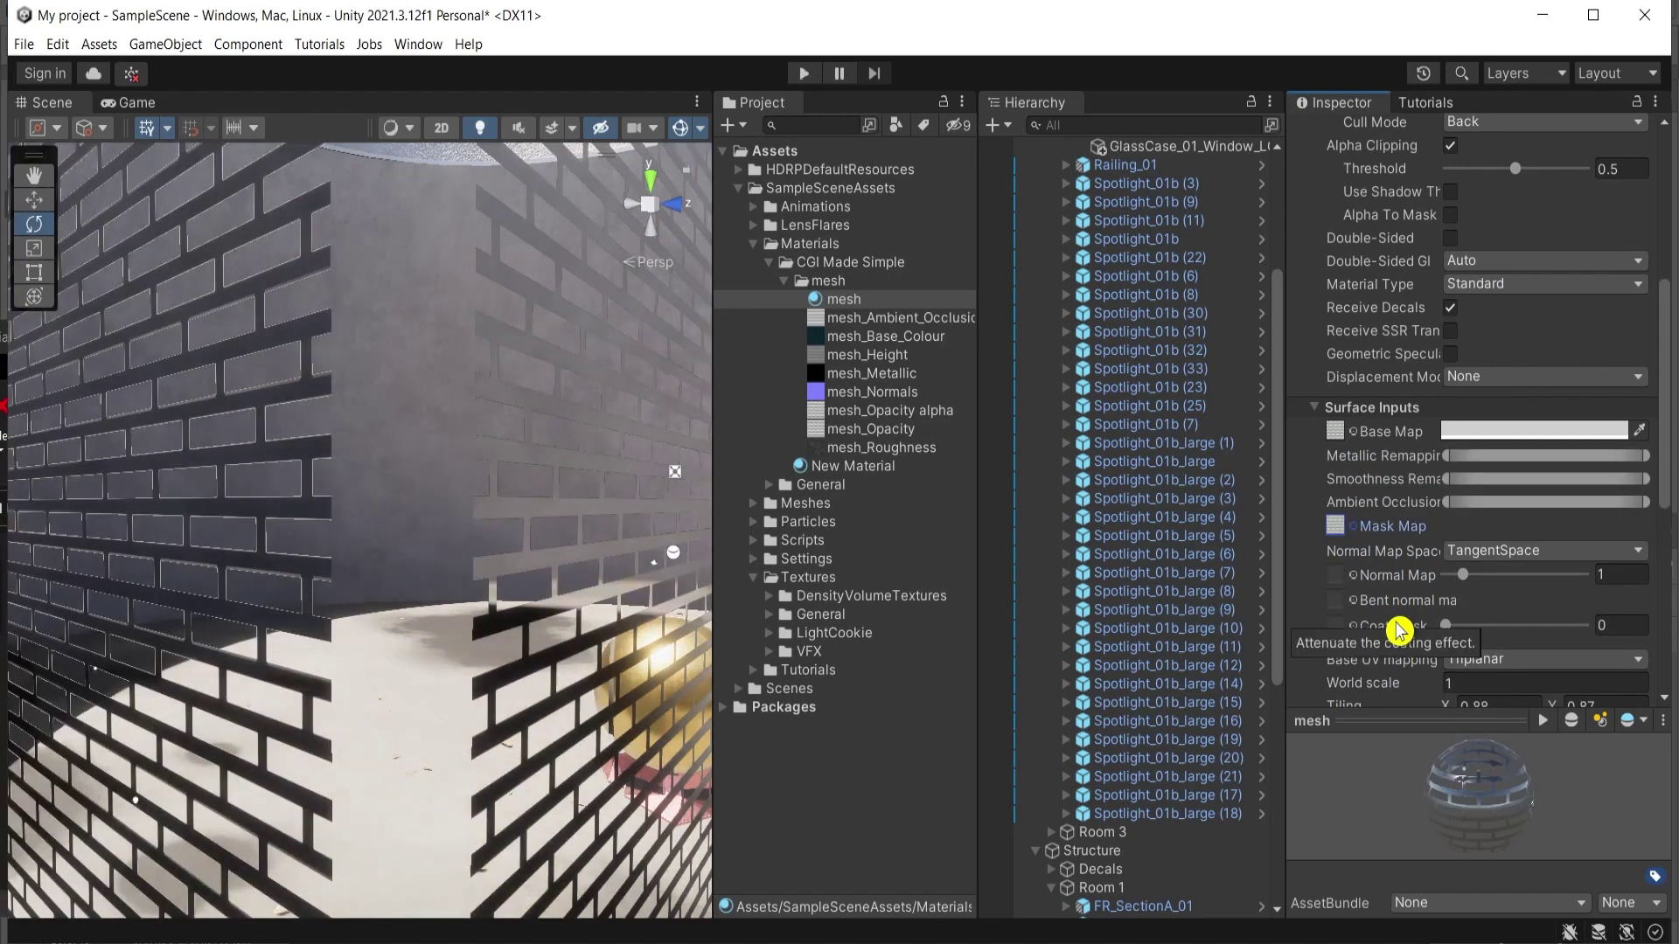
pyautogui.keyDown('alt'); pyautogui.moveTo(548, 536); pyautogui.dragTo(496, 487); pyautogui.keyUp('alt')
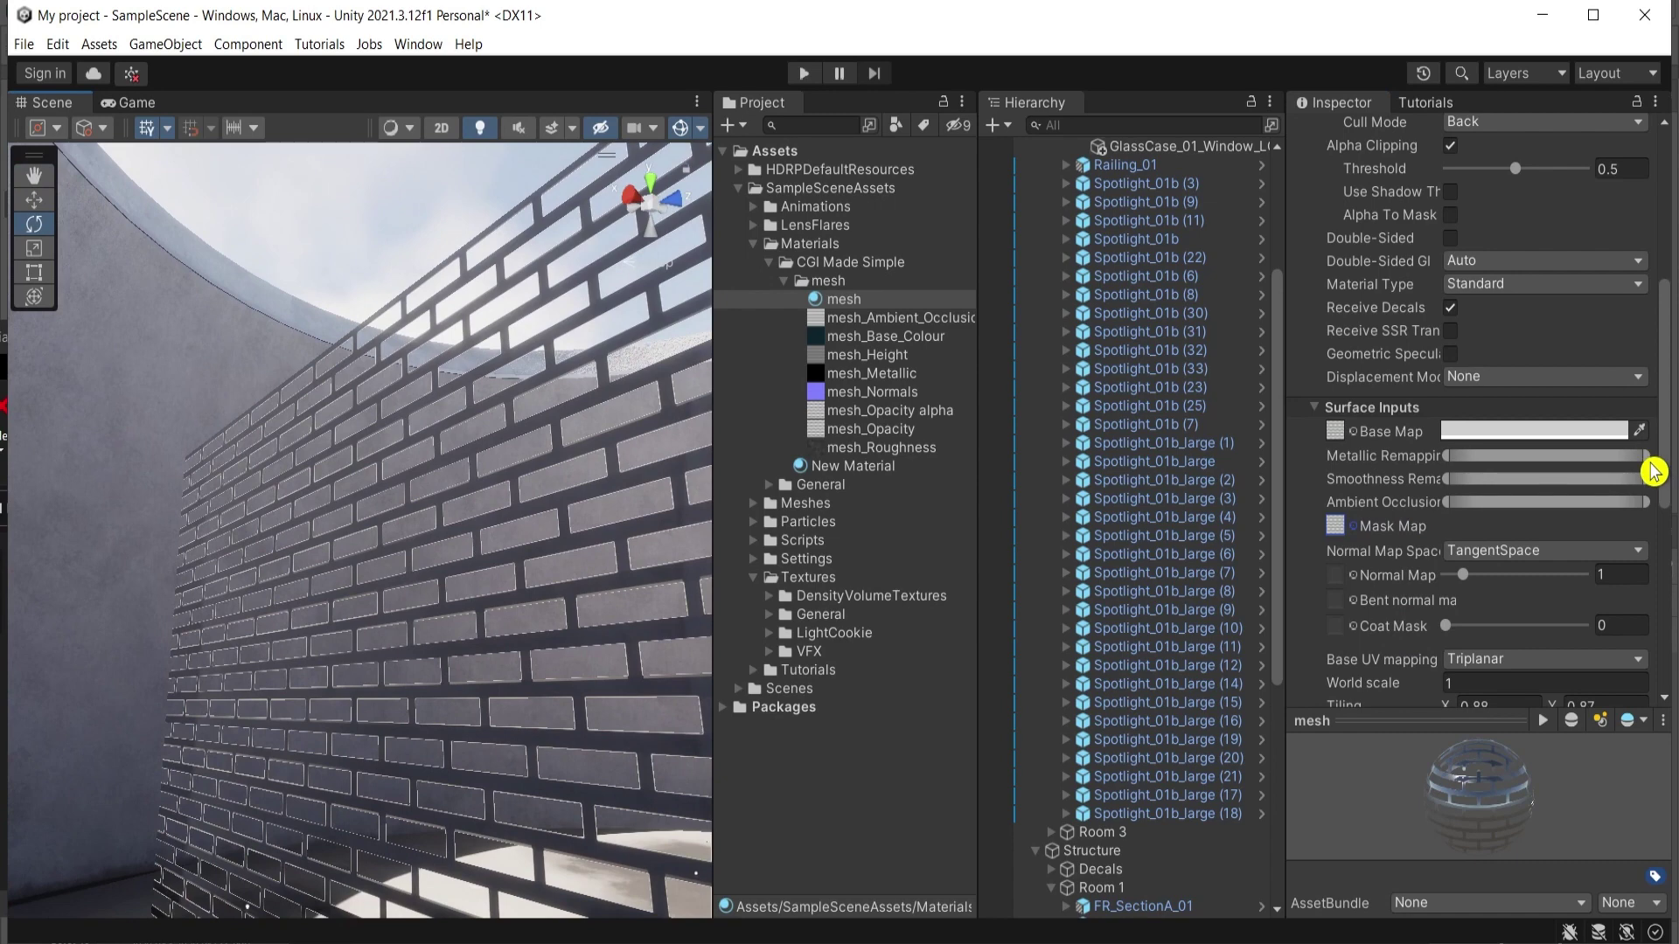
# Lower Metallic Remapping and raise Smoothness Remapping for a lighter wall finish
pyautogui.moveTo(1644, 455); pyautogui.dragTo(1599, 455)
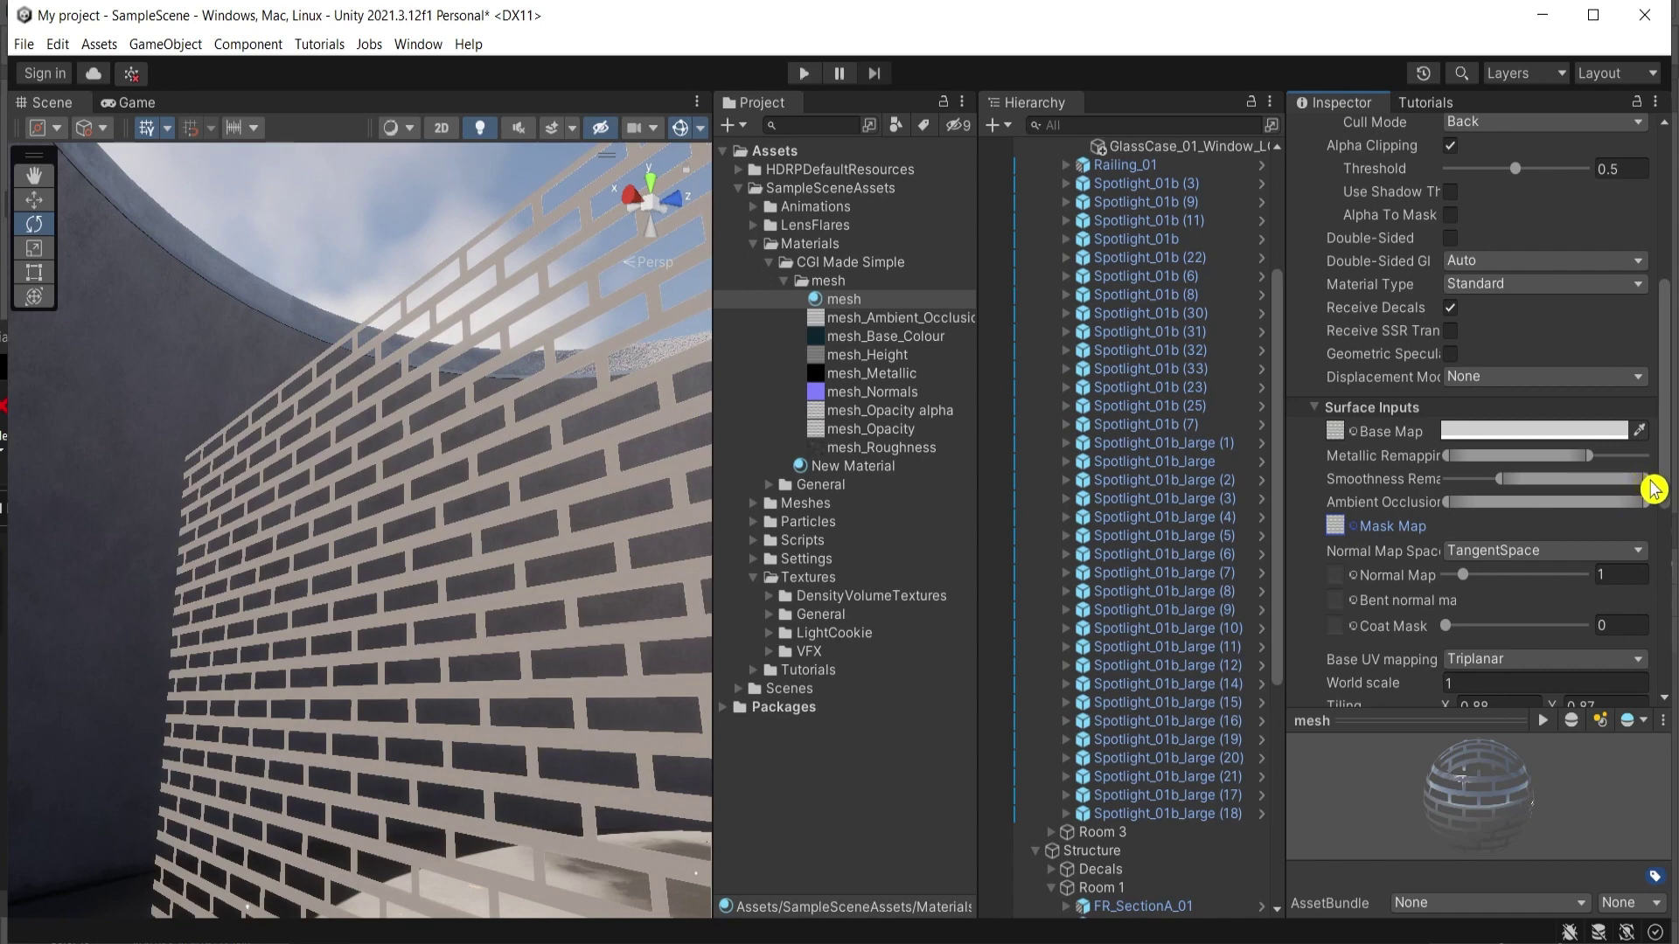
pyautogui.moveTo(1640, 486); pyautogui.dragTo(1668, 490)
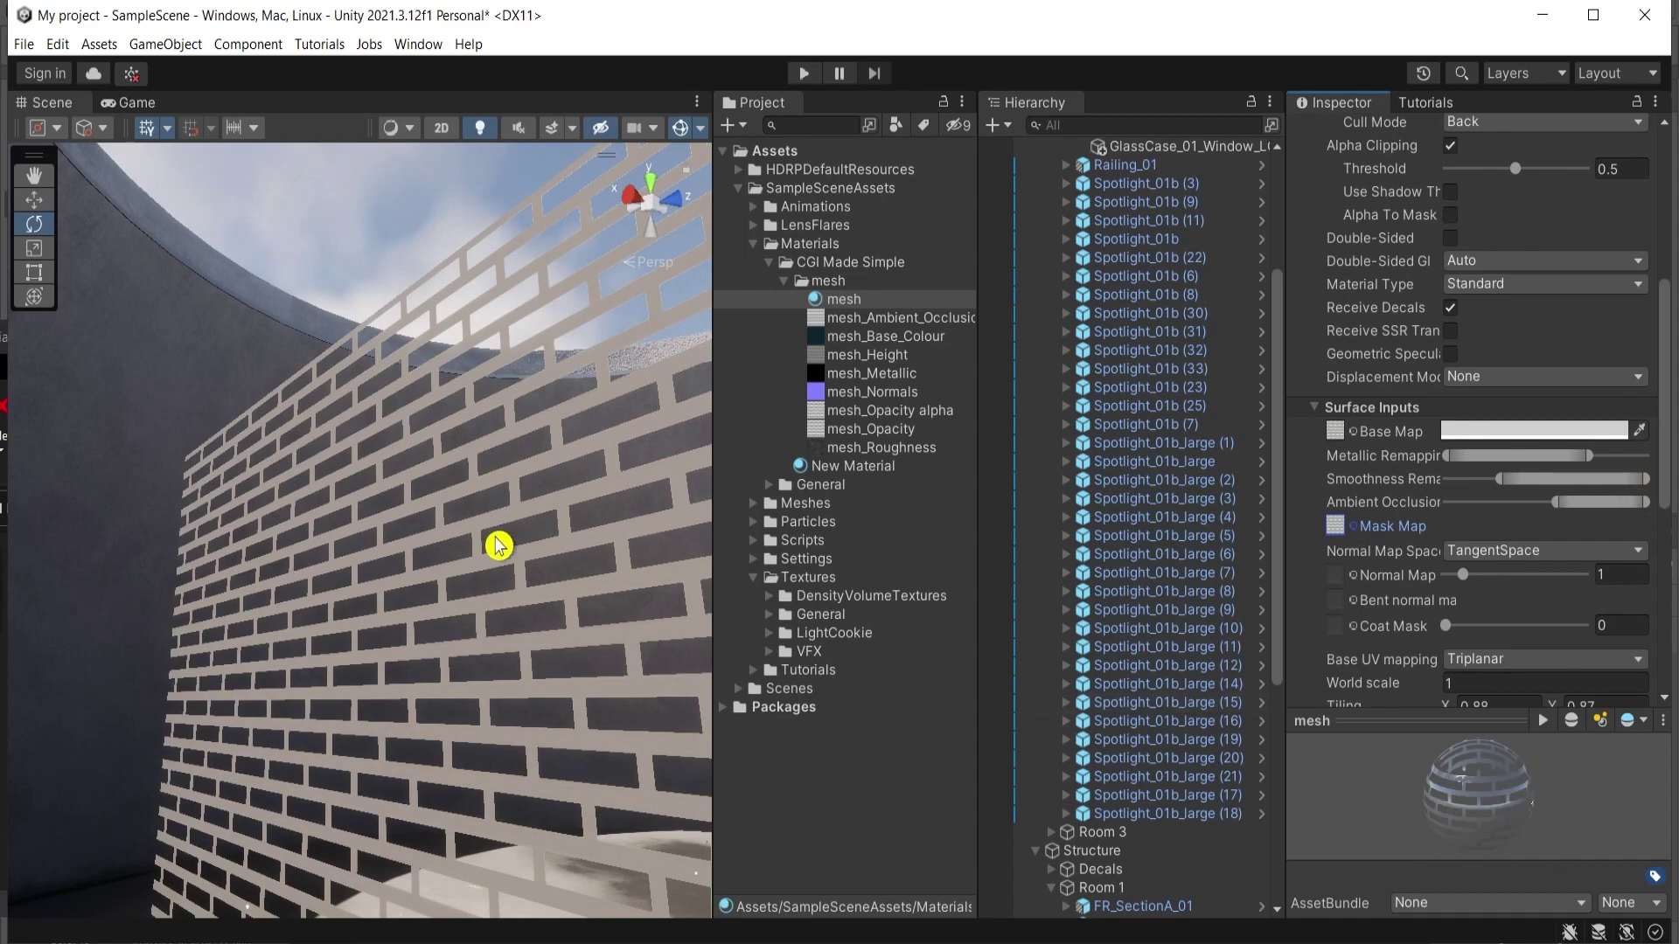
pyautogui.keyDown('alt'); pyautogui.moveTo(500, 549); pyautogui.dragTo(437, 542); pyautogui.keyUp('alt')
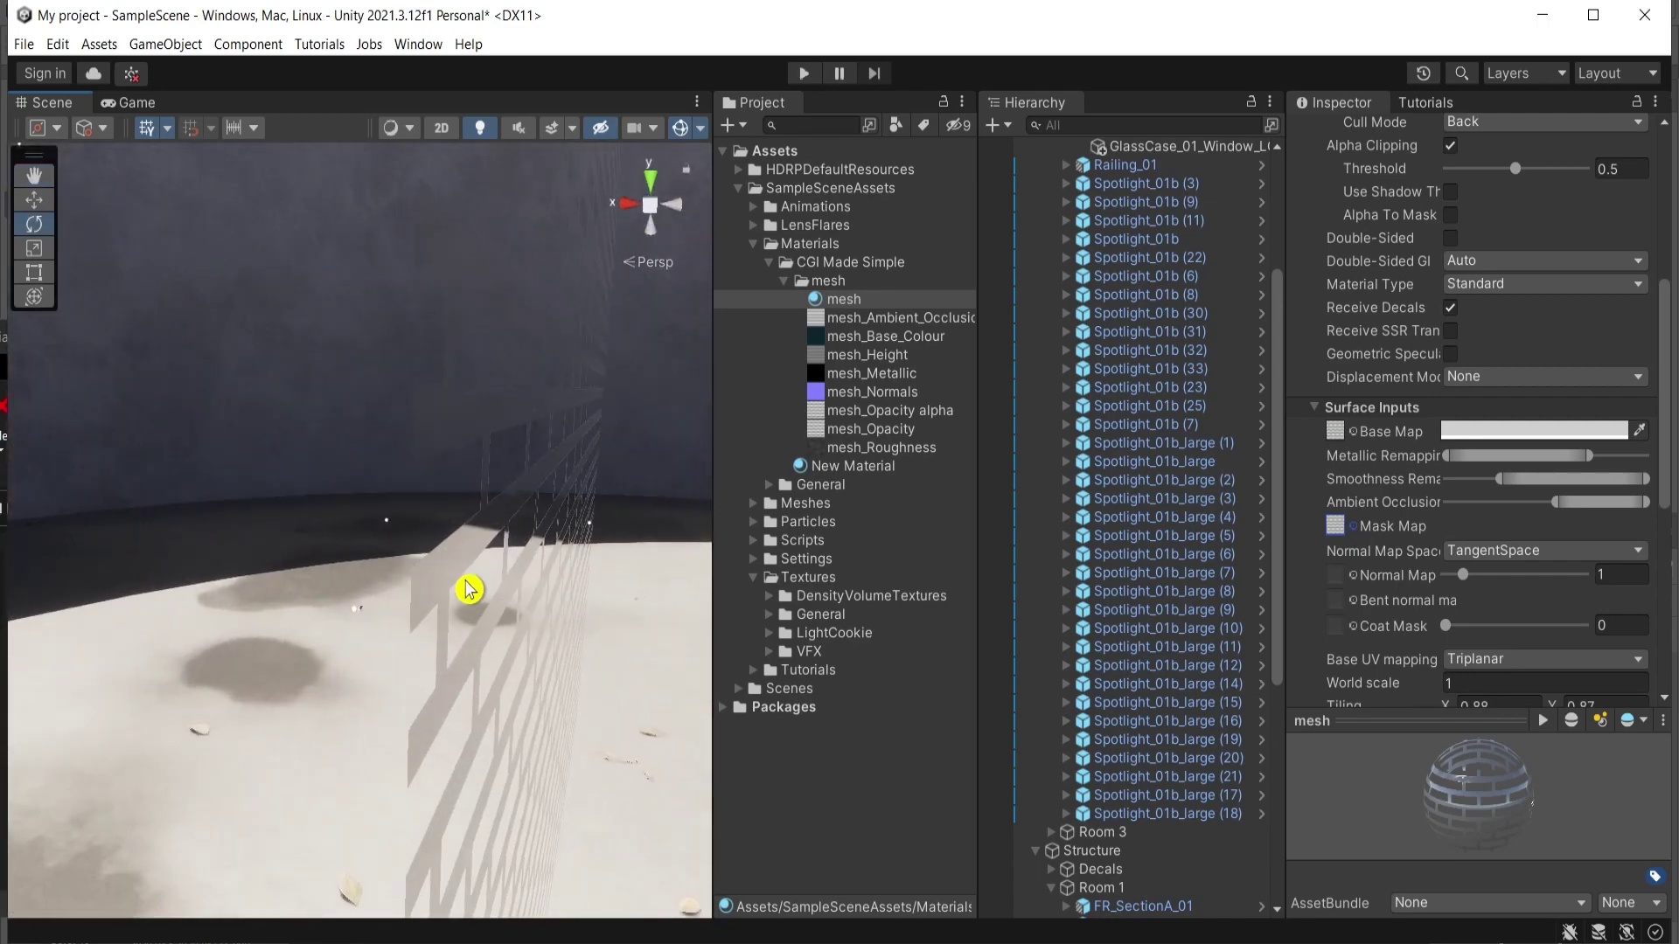
# Move the golden Ball_PF sphere beside the brick wall (X 4.042, Z 1.001) and search the Hierarchy for 'refl'
pyautogui.click(457, 554)
pyautogui.click(490, 581)
pyautogui.scroll(5, 485, 581)
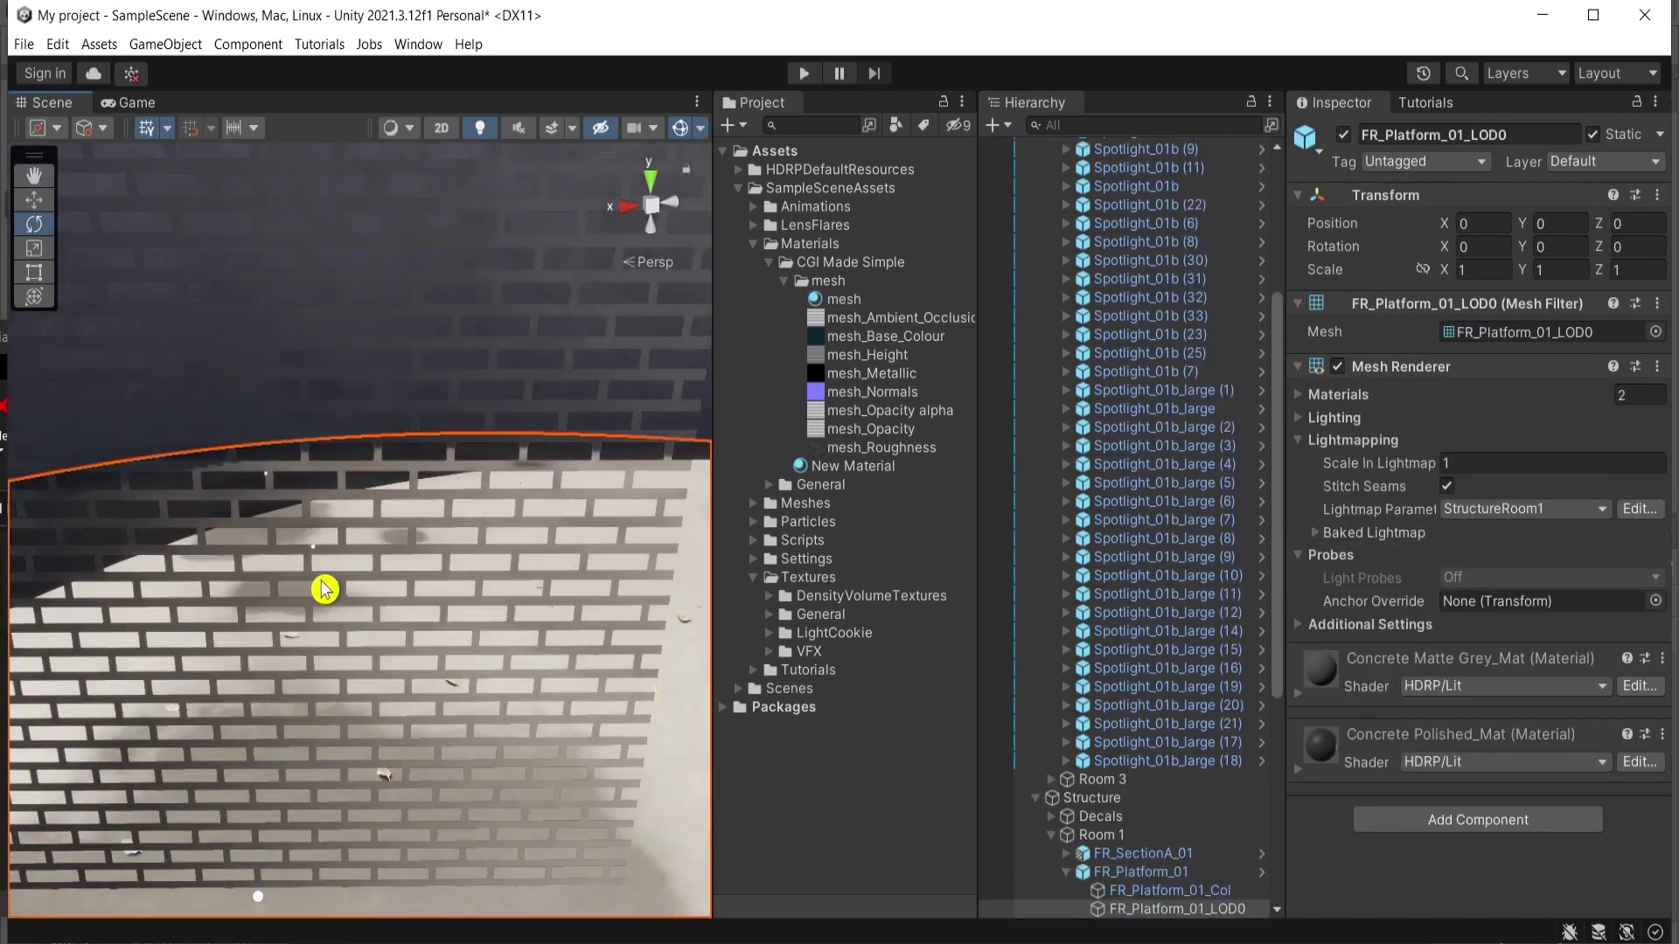
pyautogui.keyDown('alt'); pyautogui.moveTo(325, 589); pyautogui.dragTo(576, 531); pyautogui.keyUp('alt')
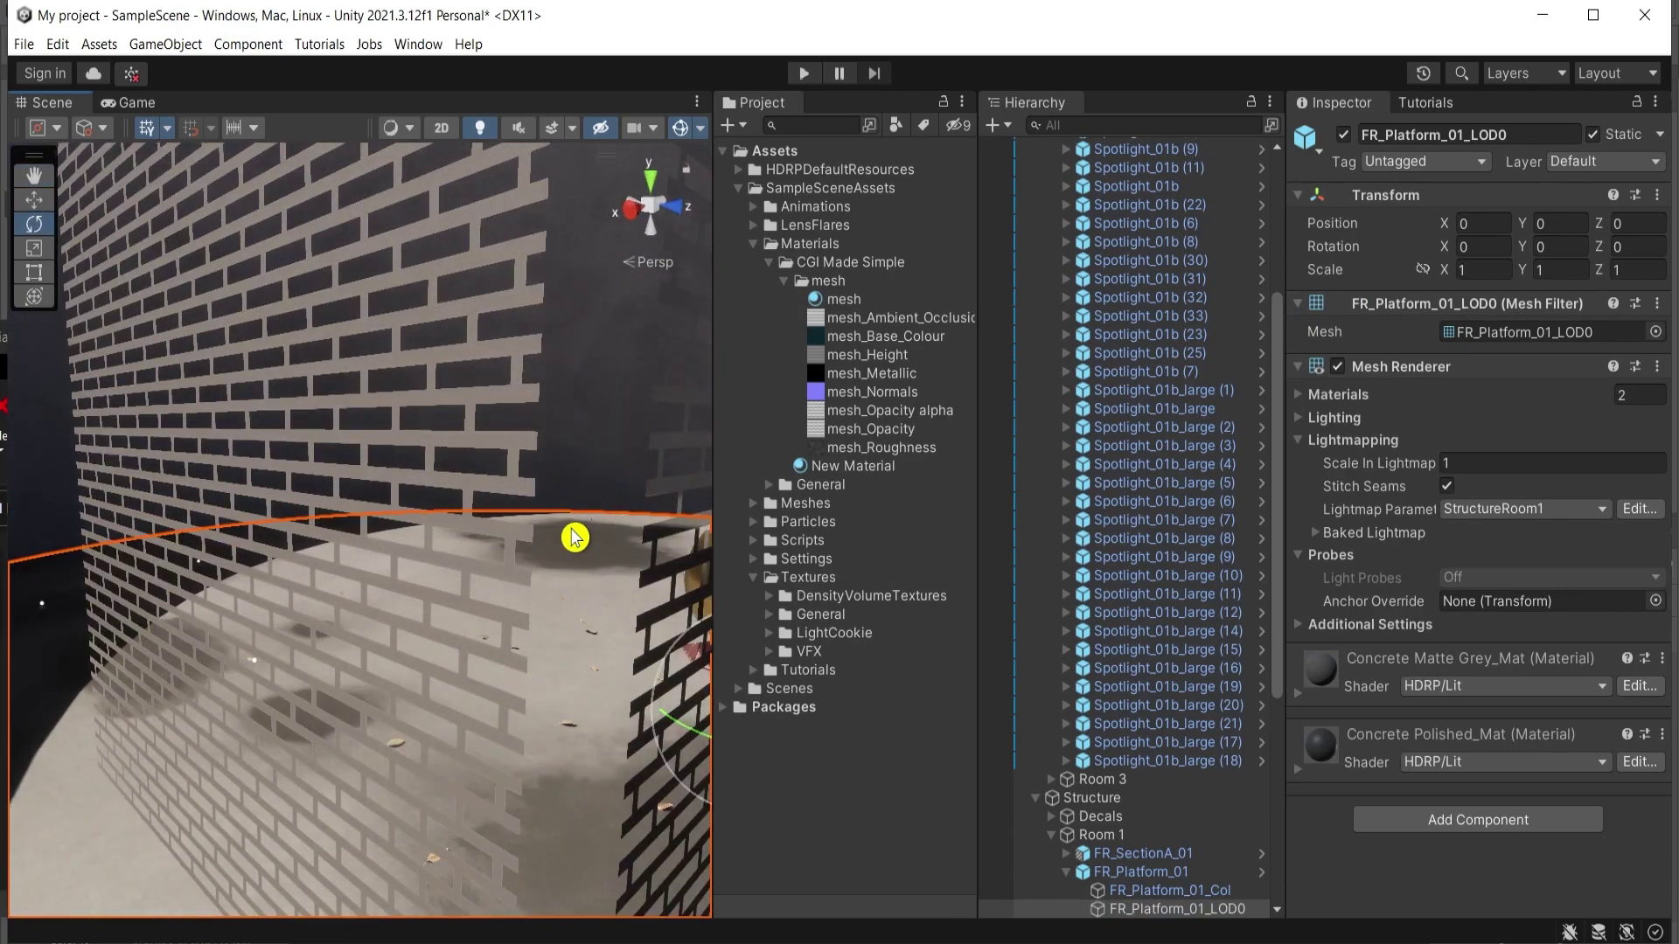
pyautogui.keyDown('alt'); pyautogui.moveTo(574, 536); pyautogui.dragTo(599, 630); pyautogui.keyUp('alt')
pyautogui.click(552, 634)
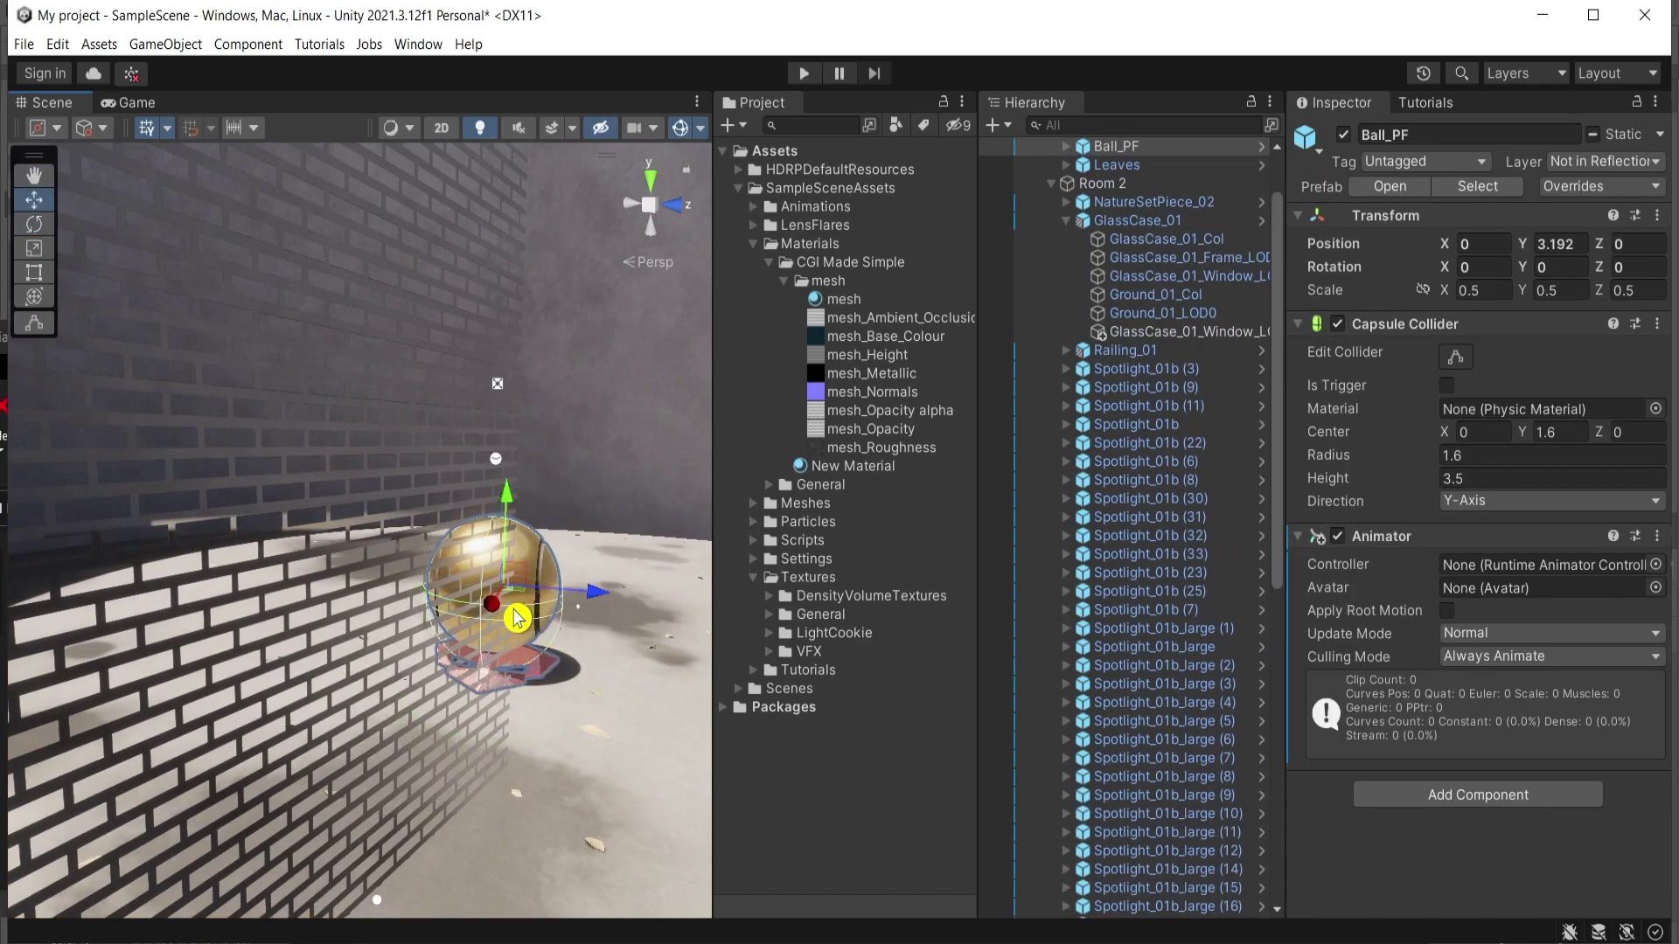
pyautogui.moveTo(523, 603); pyautogui.dragTo(545, 679)
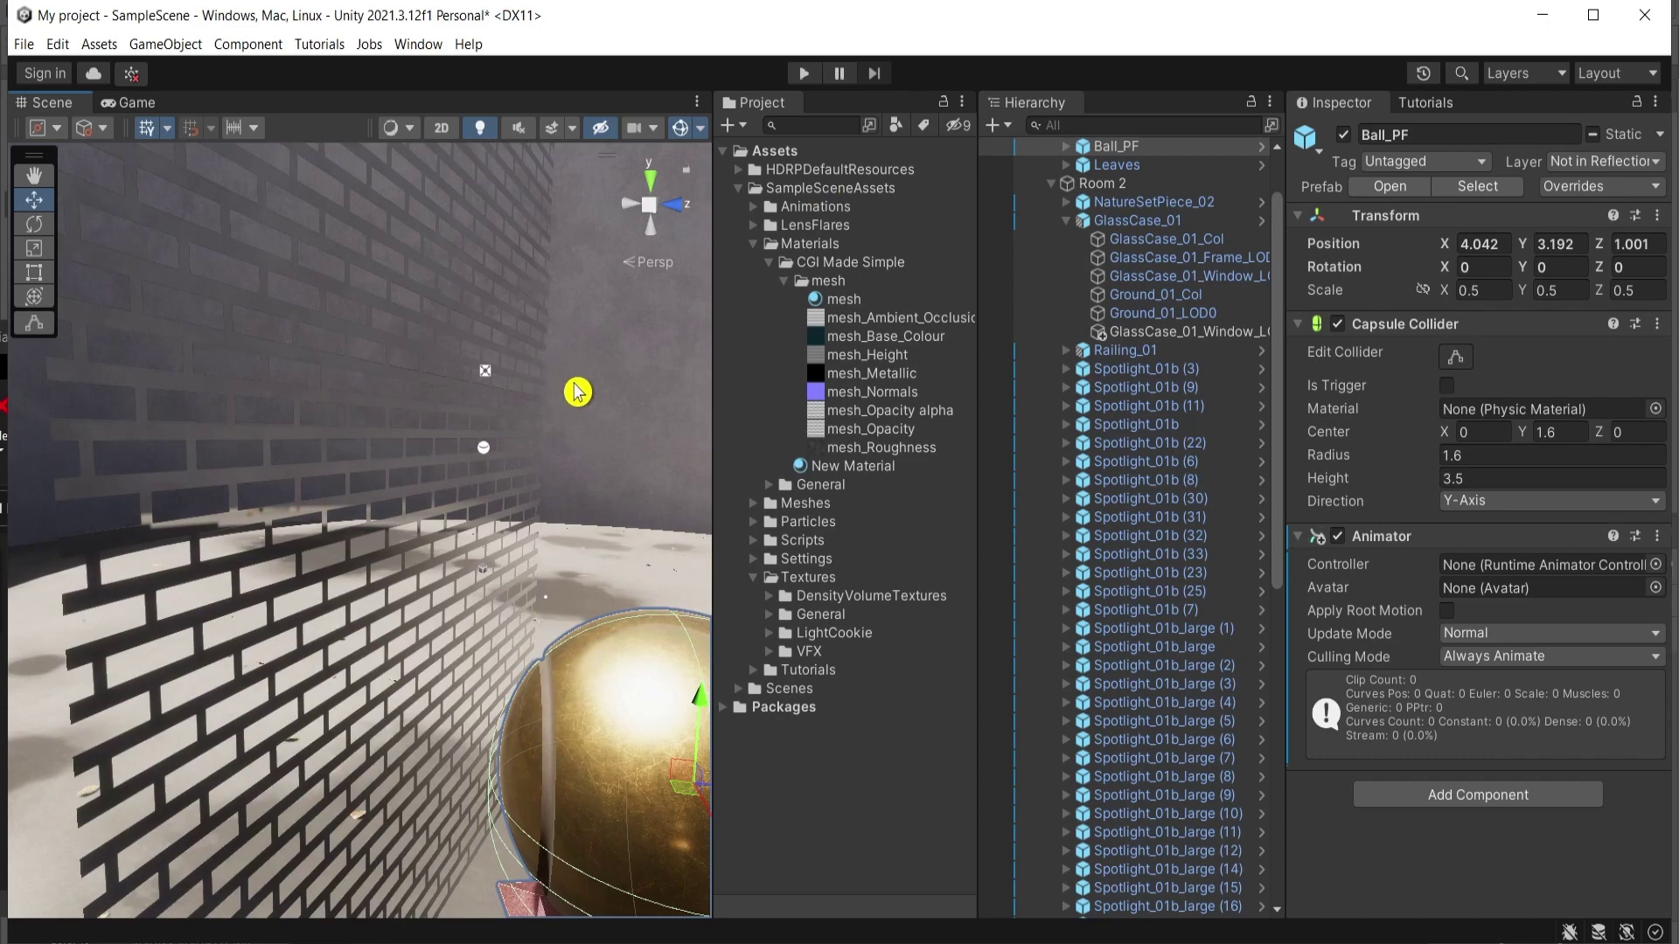
pyautogui.hotkey('ctrl', 'f')
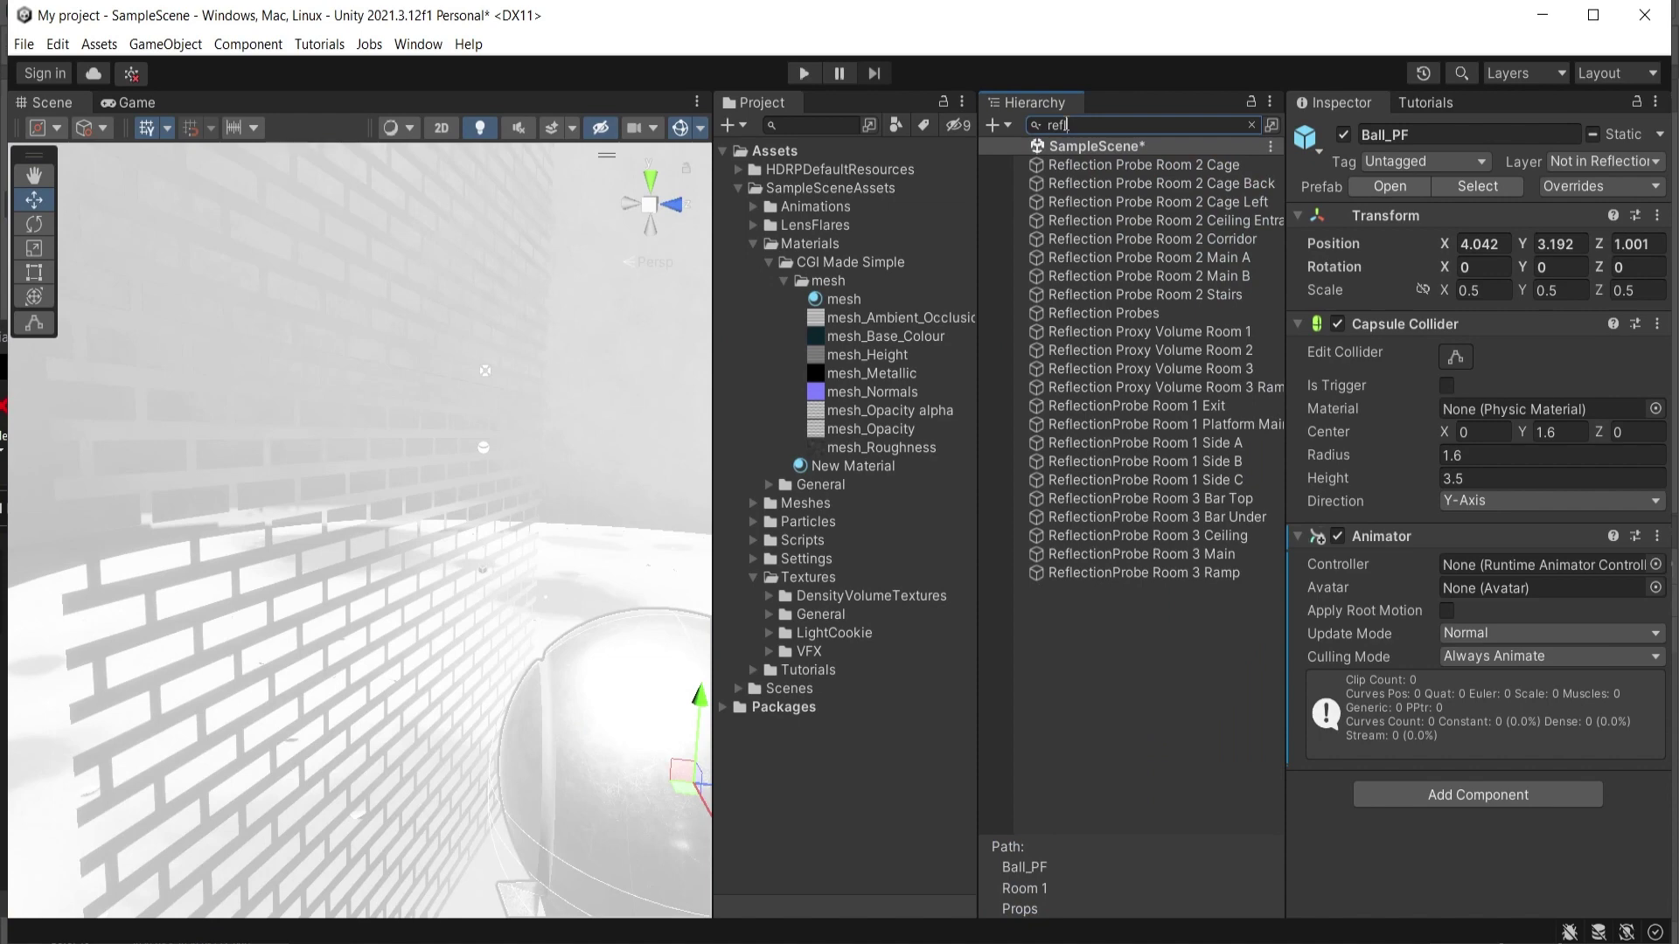
# From Reflection Probe Room 2 Cage, run Bake All Reflection Probes, then clear the Hierarchy search
pyautogui.click(1119, 164)
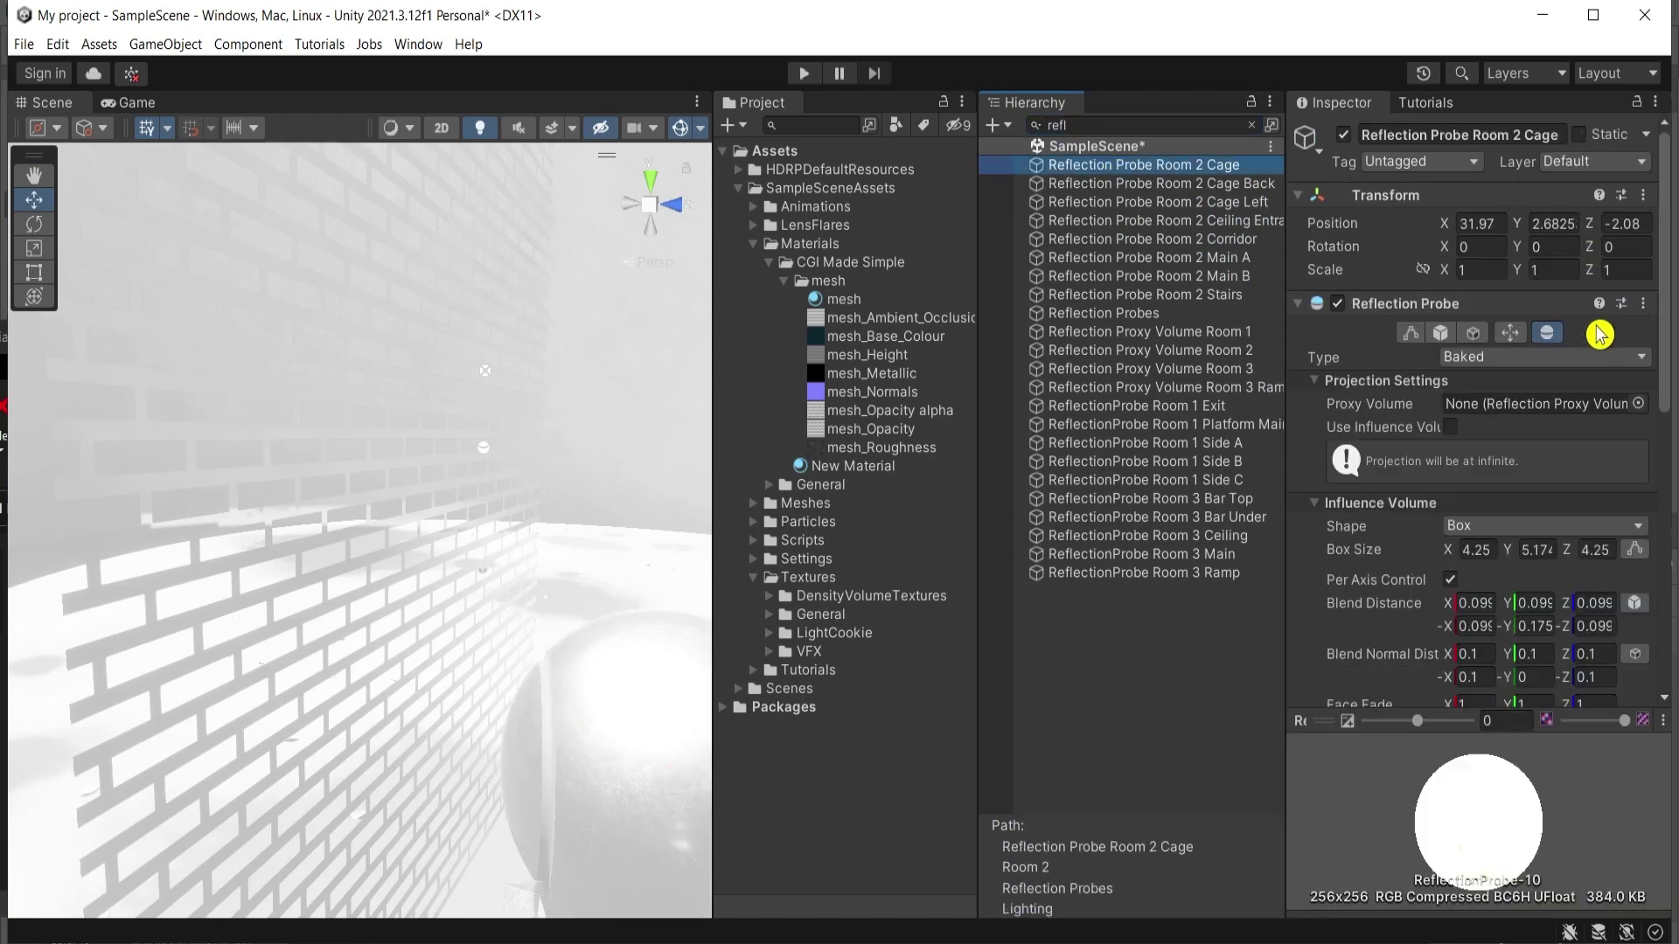
pyautogui.scroll(-10, 1613, 572)
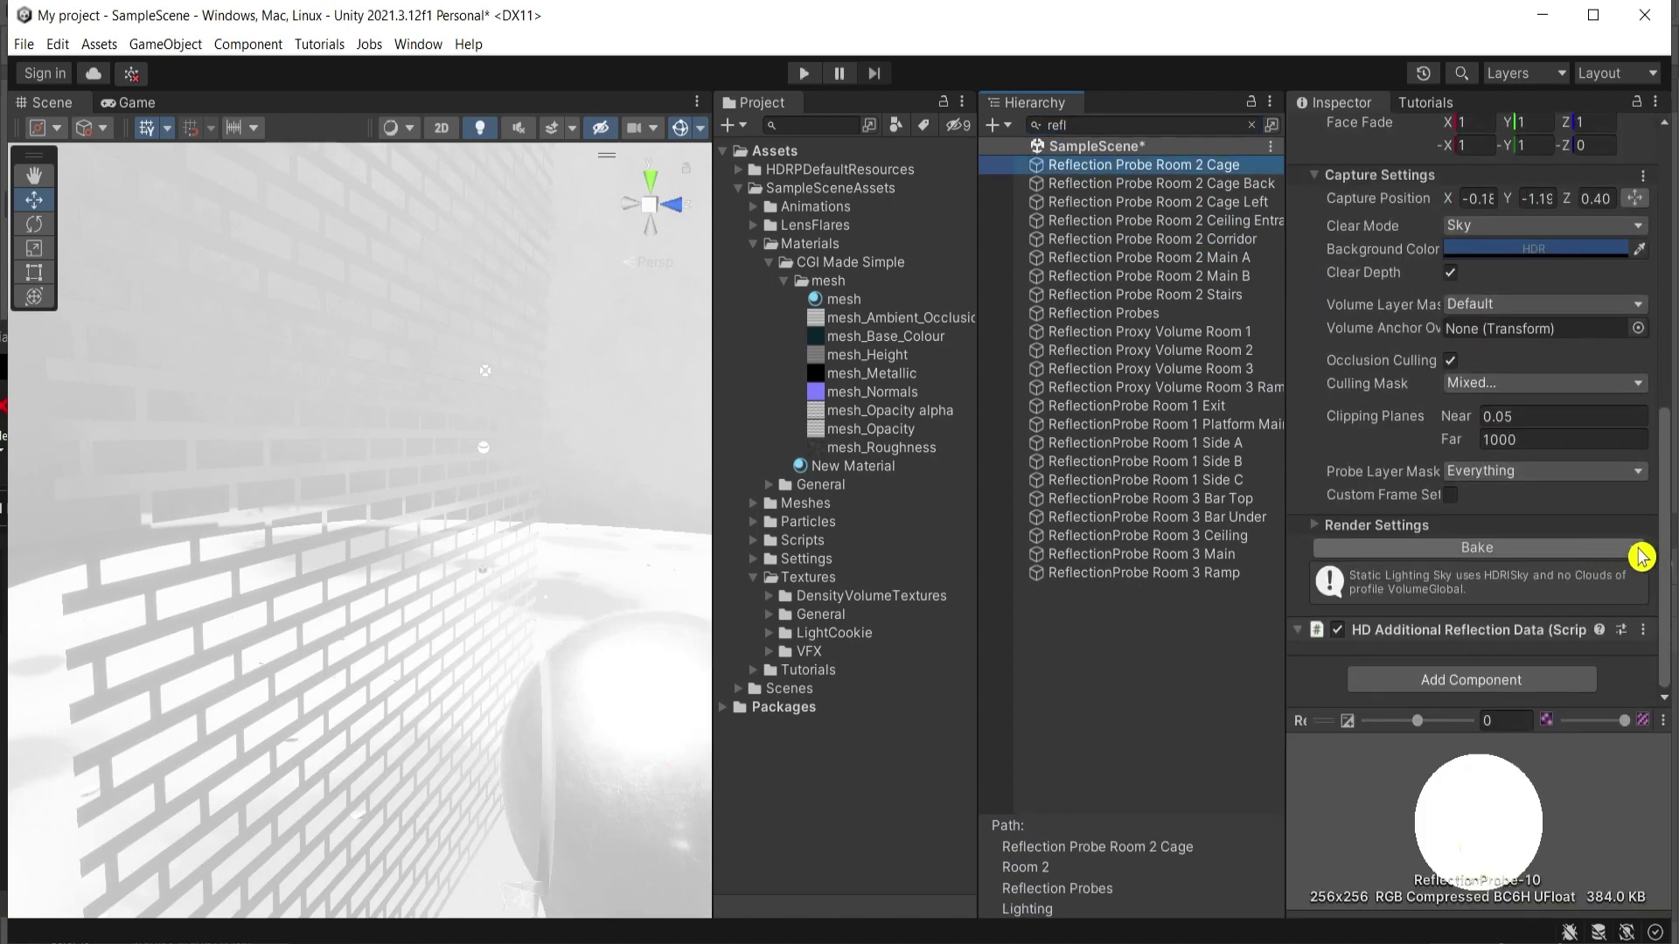
pyautogui.click(1634, 548)
pyautogui.click(1451, 574)
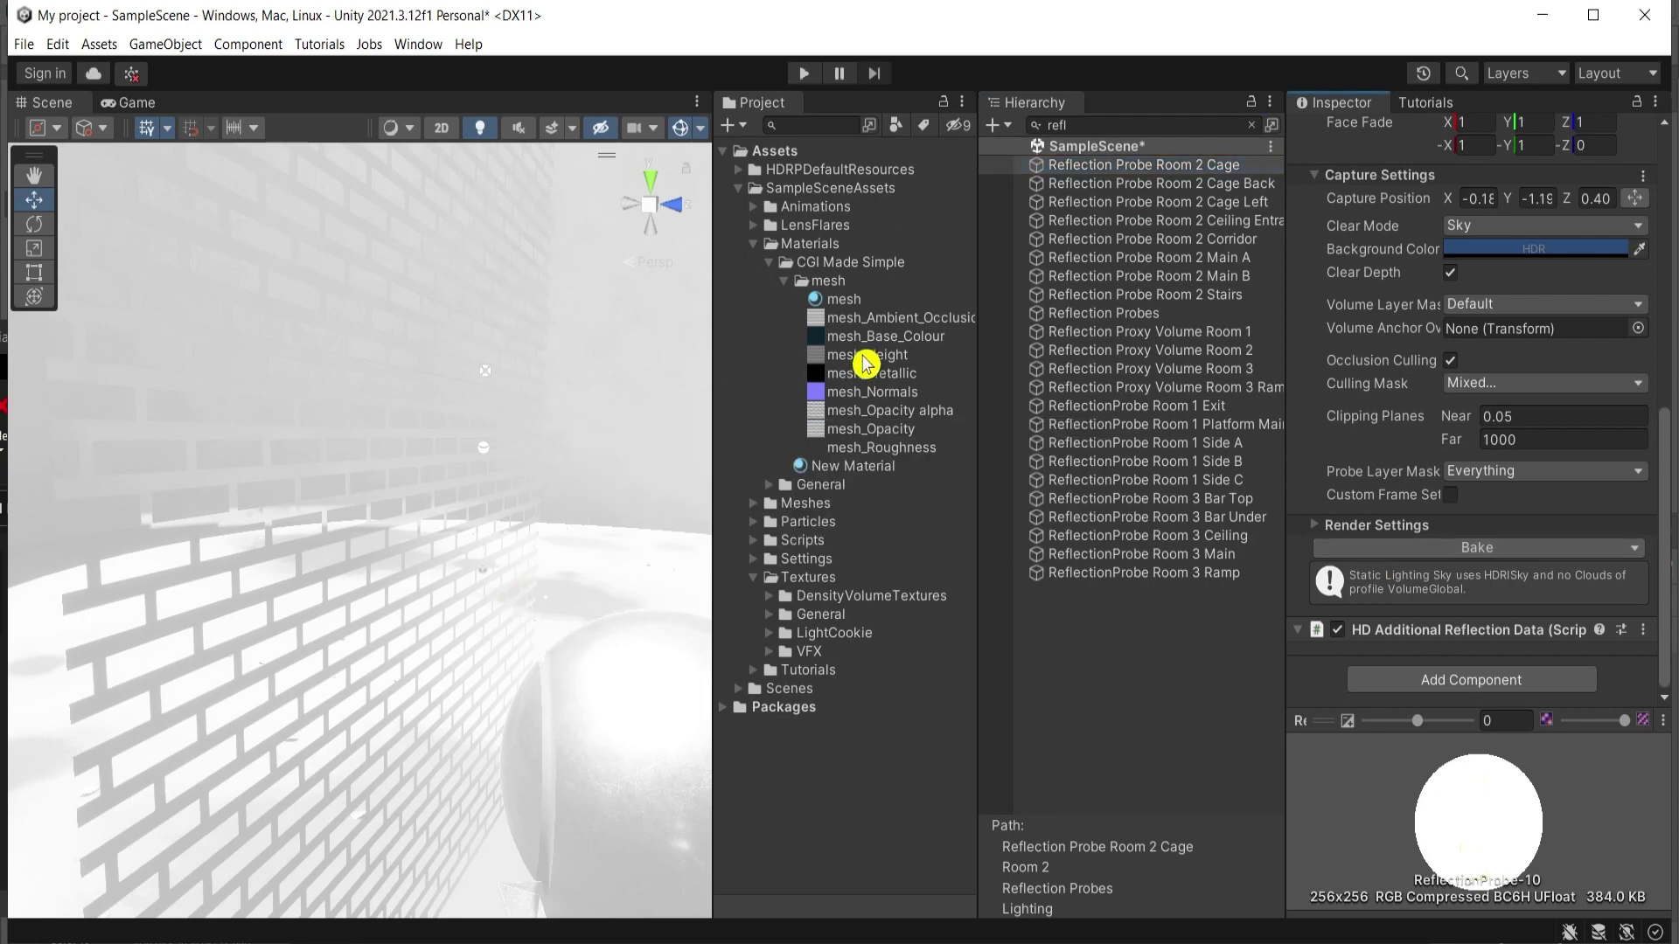
pyautogui.click(1251, 125)
pyautogui.moveTo(592, 547); pyautogui.dragTo(632, 337, button='right')
# Orbit the Scene view from the sky down to the glossy see-through brick wall and back up
pyautogui.moveTo(483, 372); pyautogui.dragTo(416, 678, button='right')
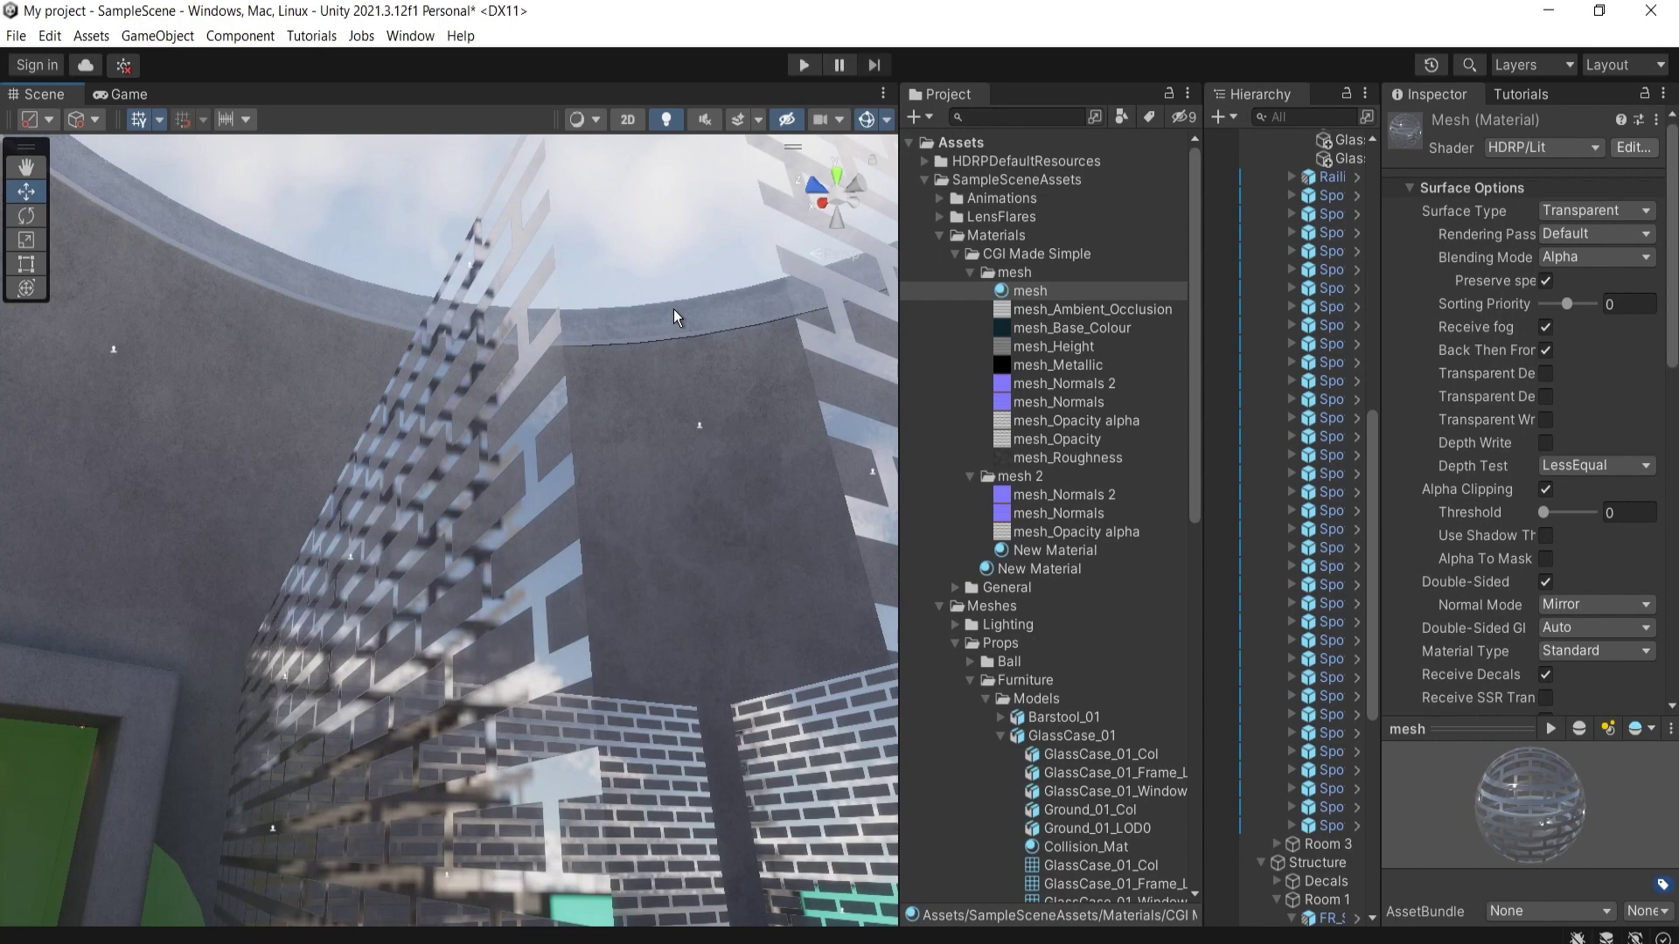
pyautogui.moveTo(673, 316); pyautogui.dragTo(539, 653, button='right')
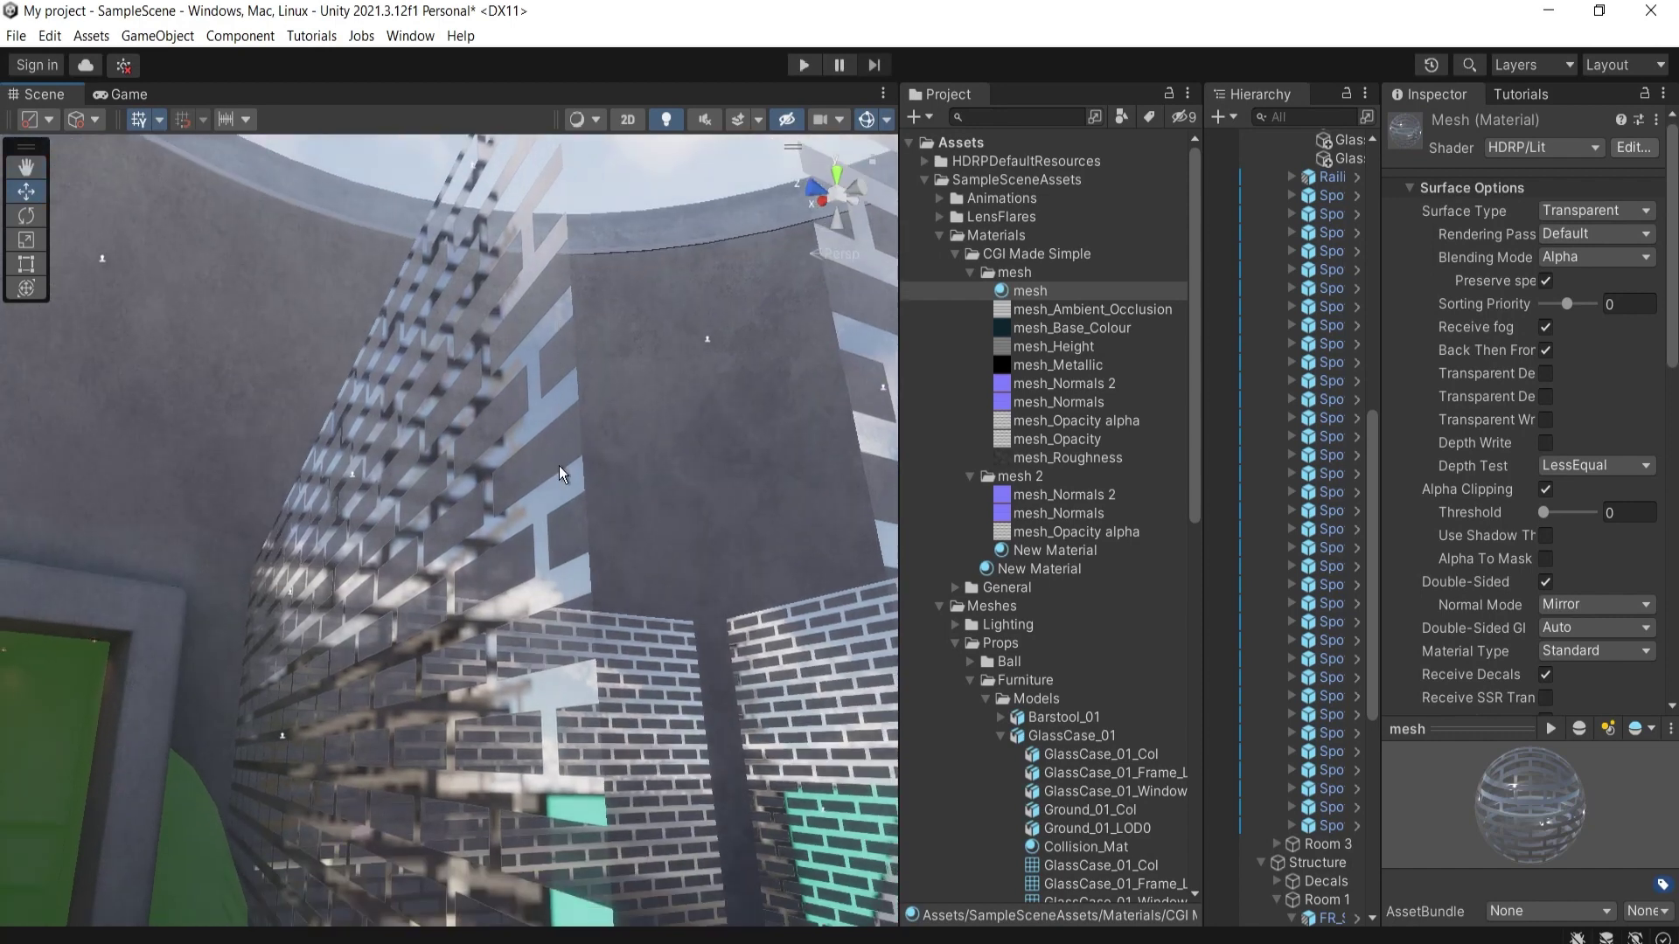
pyautogui.moveTo(537, 490); pyautogui.dragTo(570, 525, button='right')
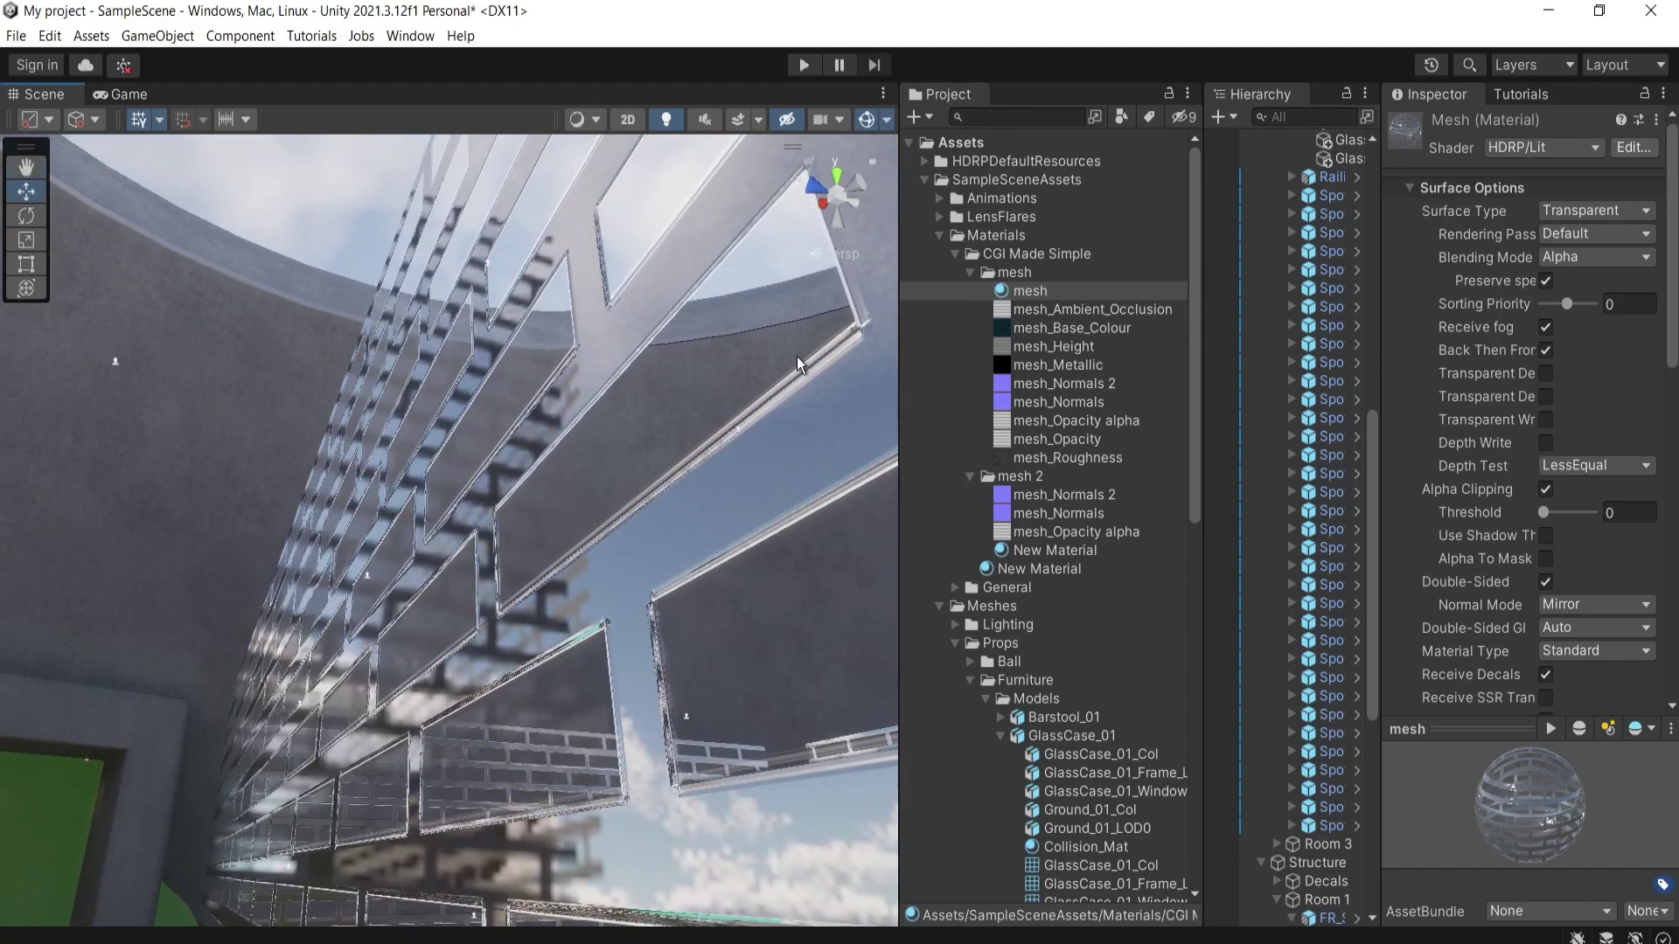